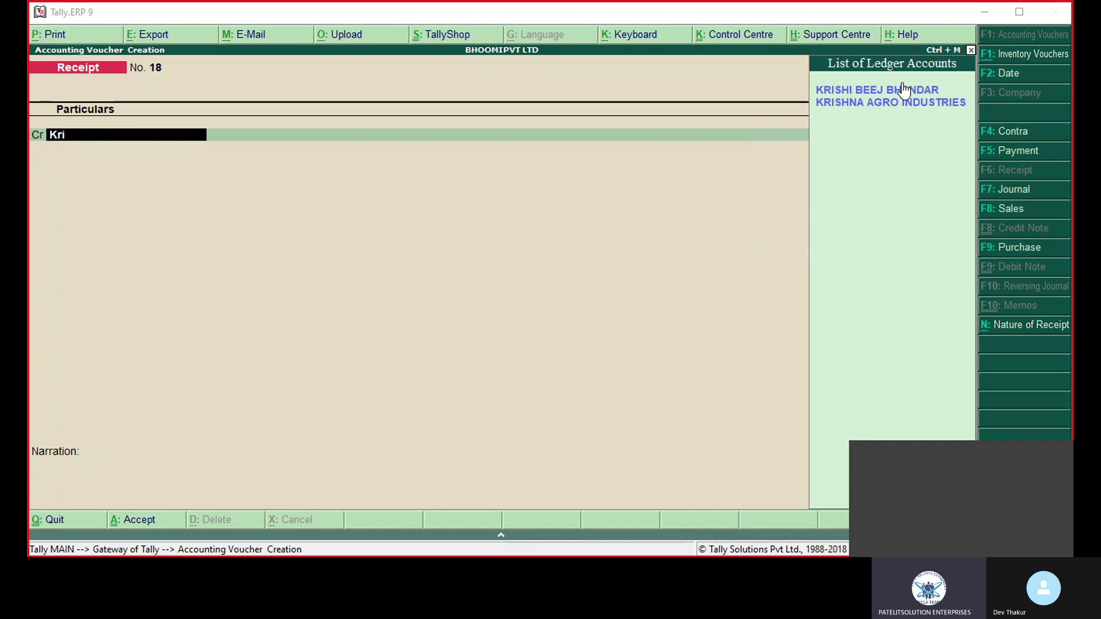
Step: Credit KRISHI BEEJ BHANDAR on Receipt voucher 18 and enter a 4000 amount
{"action": "key", "text": "Return"}
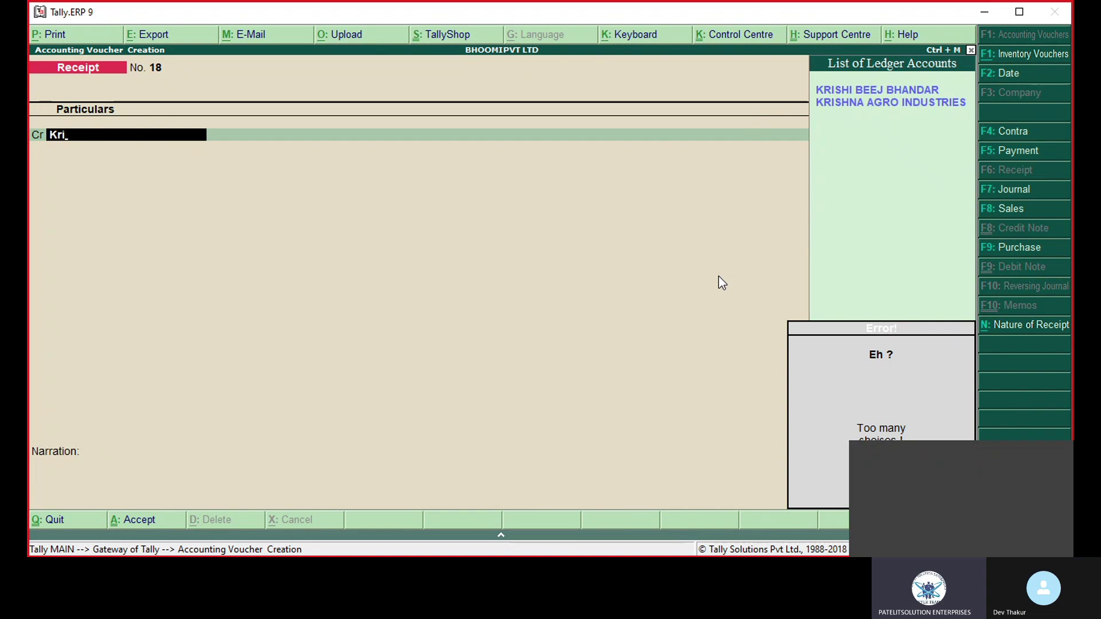
{"action": "type", "text": "shi"}
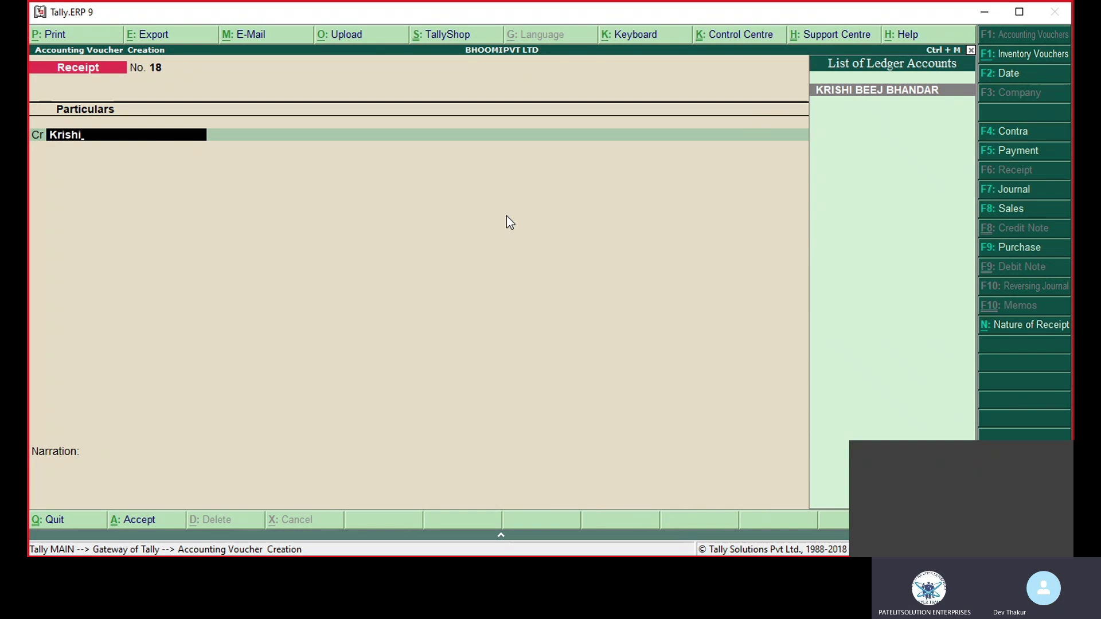
{"action": "key", "text": "Return"}
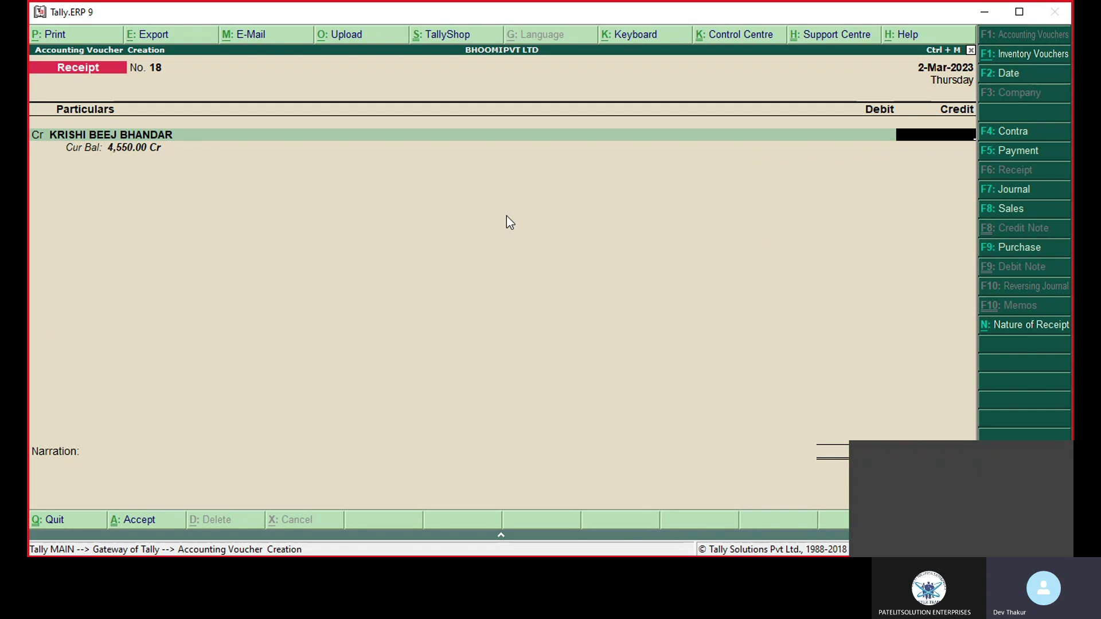
{"action": "type", "text": "4000"}
Step: Accept the 4000 credit and quit Bill-wise Details without adding any bill reference
{"action": "key", "text": "Return"}
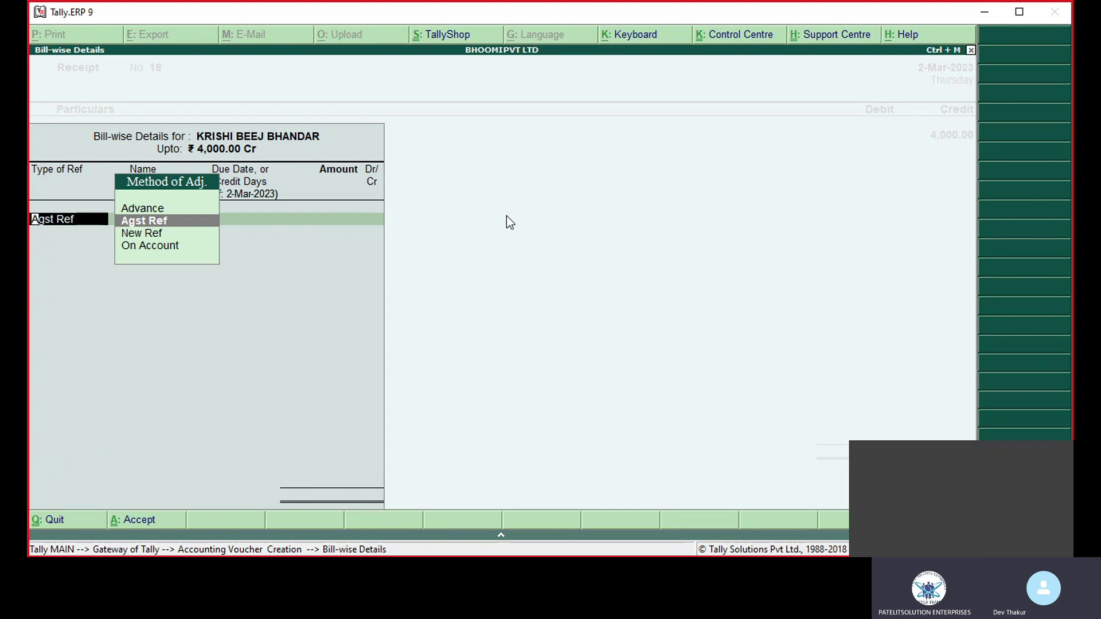
{"action": "key", "text": "Escape"}
{"action": "key", "text": "Escape"}
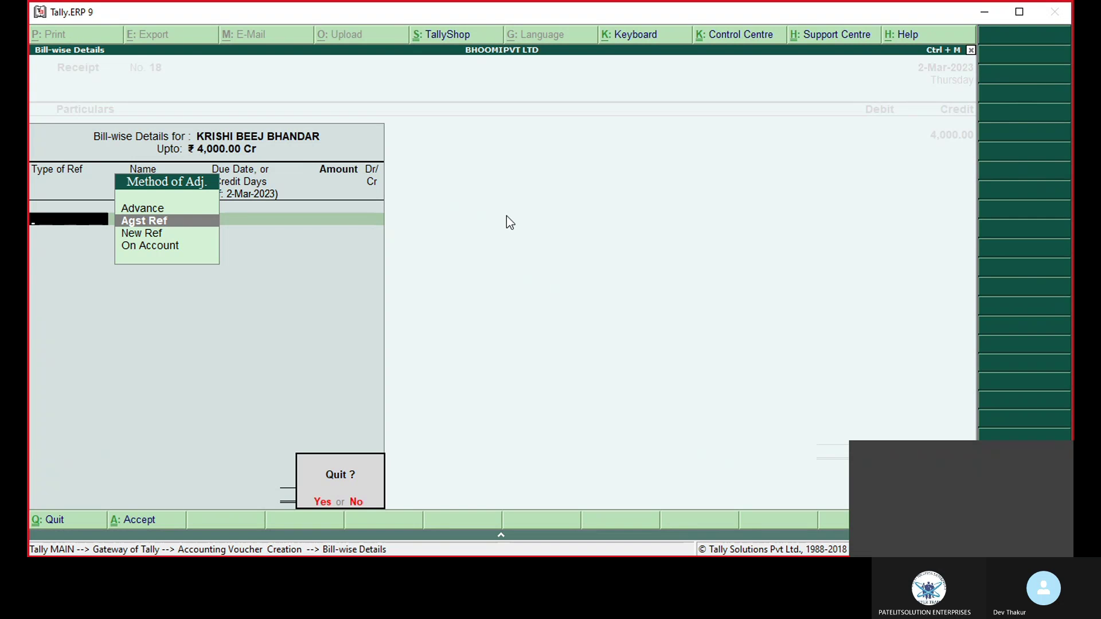
{"action": "key", "text": "y"}
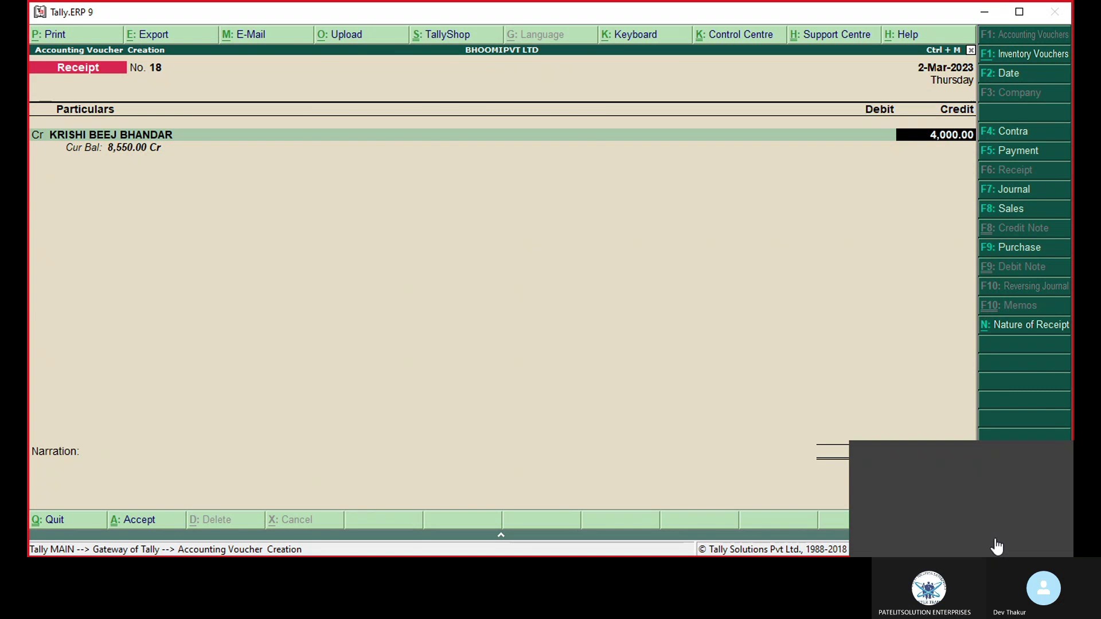
Step: Set 'Show bill-wise details' to No in the F12 Receipt Configuration and save it
{"action": "key", "text": "F12"}
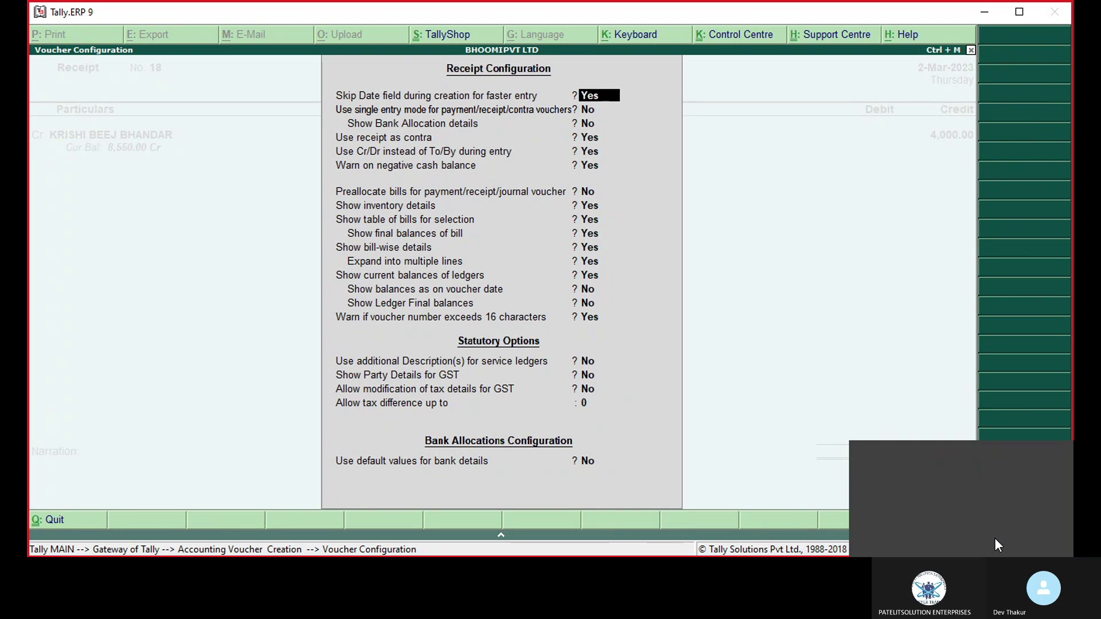
{"action": "key", "text": "Down"}
{"action": "key", "text": "Down"}
{"action": "key", "text": "Down"}
{"action": "key", "text": "Down"}
{"action": "key", "text": "Down"}
{"action": "key", "text": "Down"}
{"action": "key", "text": "Down"}
{"action": "key", "text": "Down"}
{"action": "key", "text": "Down"}
{"action": "key", "text": "Down"}
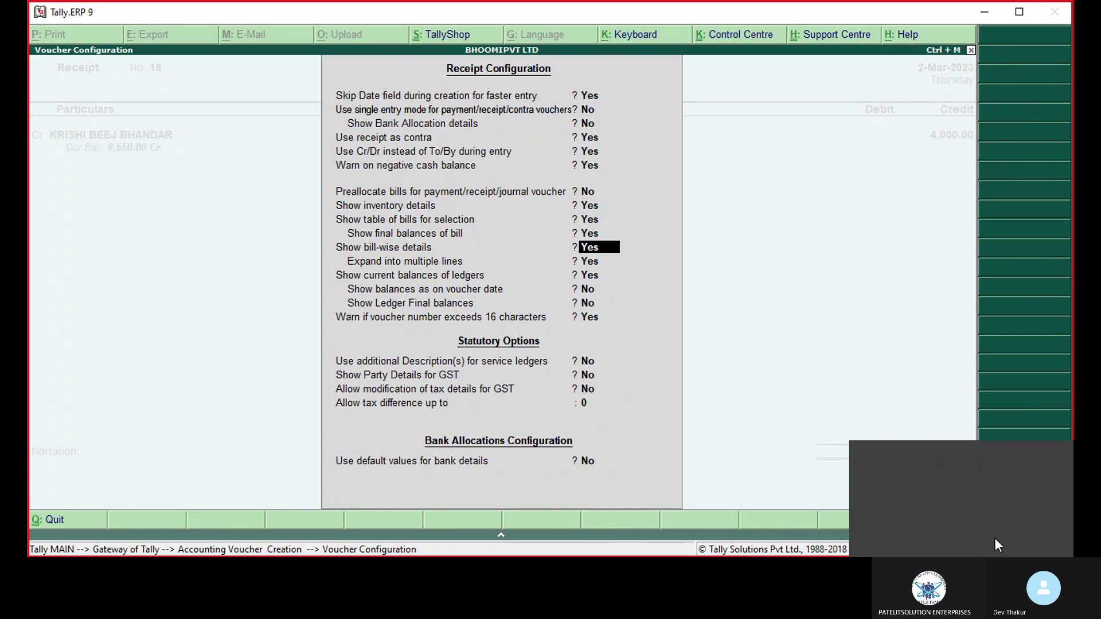
{"action": "type", "text": "no"}
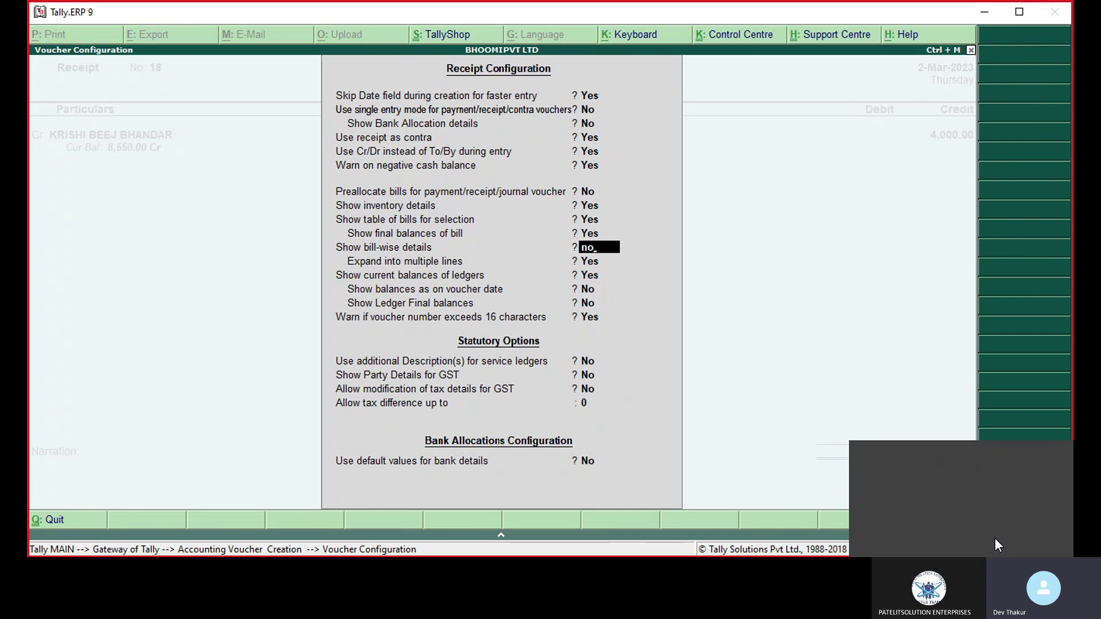
{"action": "key", "text": "Return"}
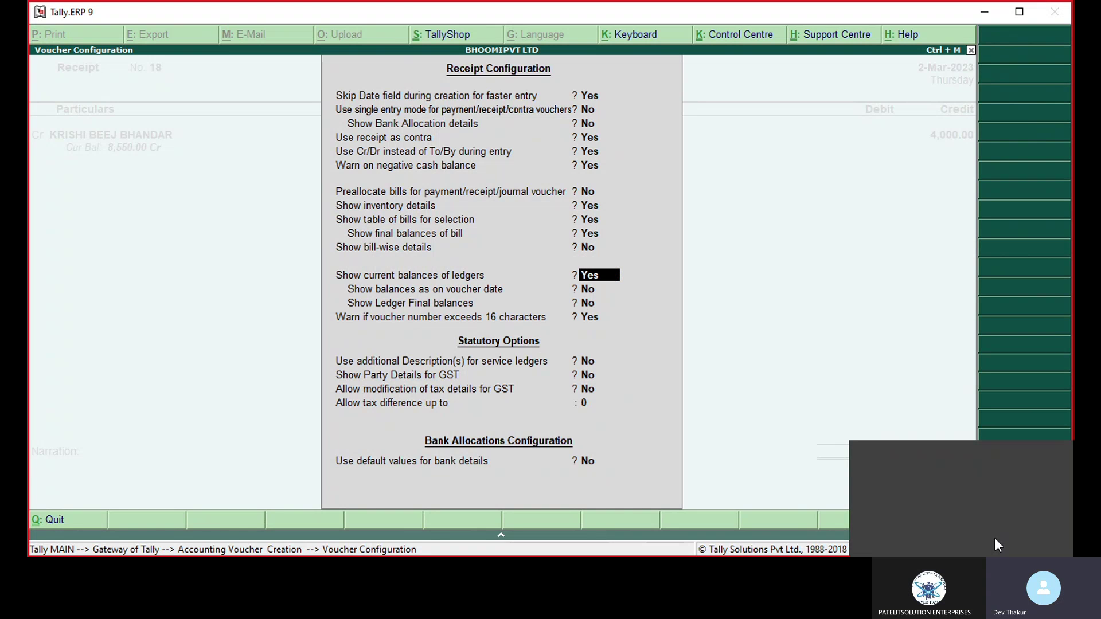
{"action": "key", "text": "ctrl+a"}
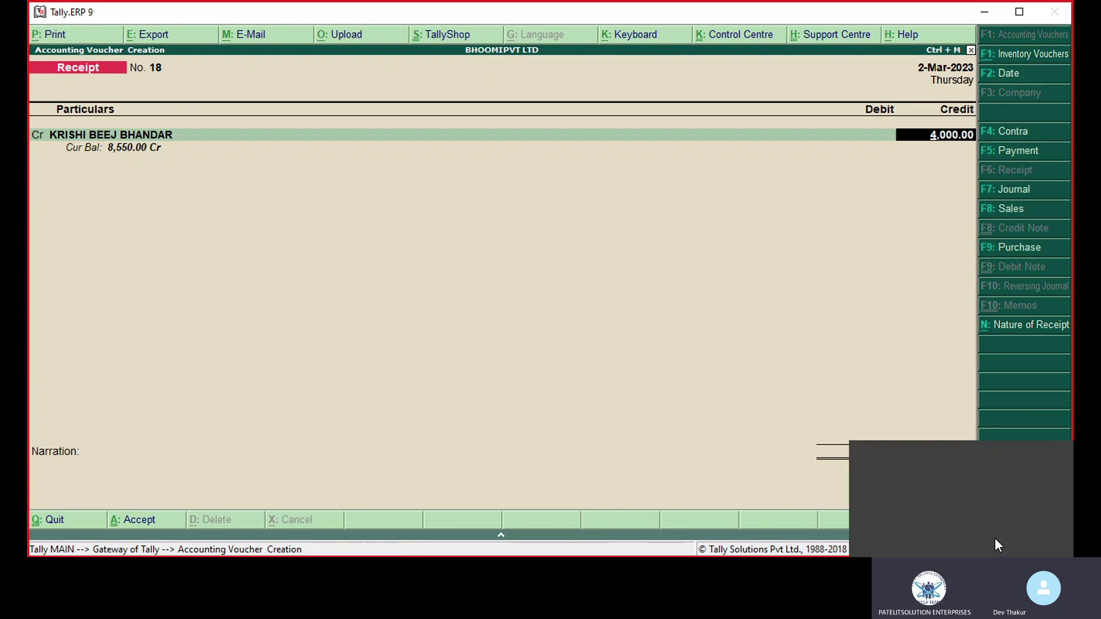
Step: Re-accept the amount, dismiss the reappearing Bill-wise Details screen, and blank the 4,000.00 credit
{"action": "key", "text": "Return"}
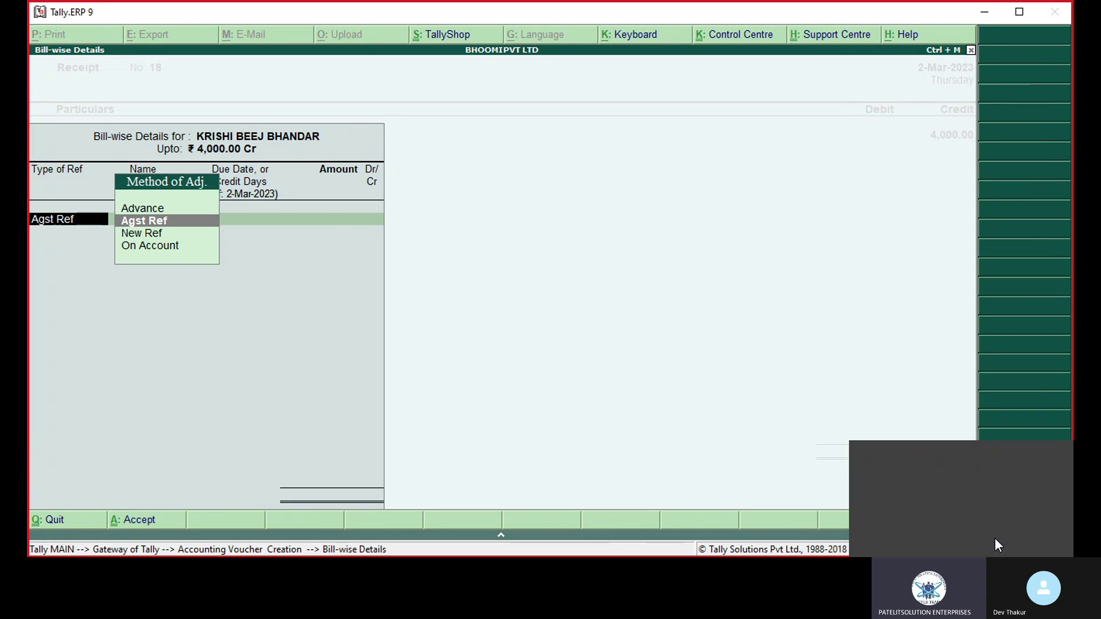
{"action": "key", "text": "BackSpace"}
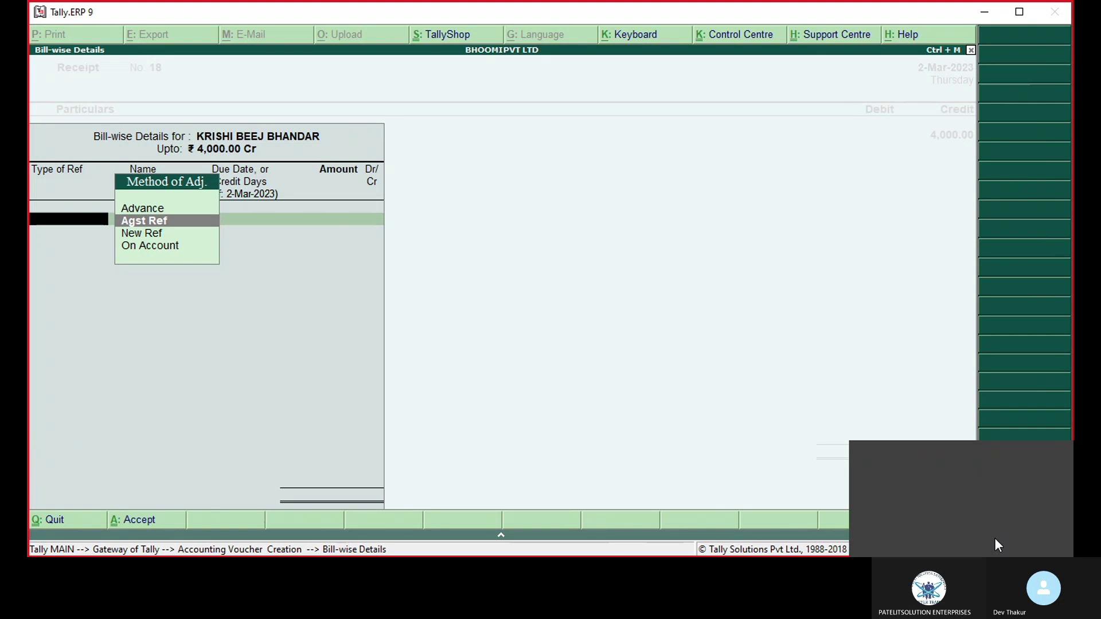
{"action": "key", "text": "Escape"}
{"action": "key", "text": "Return"}
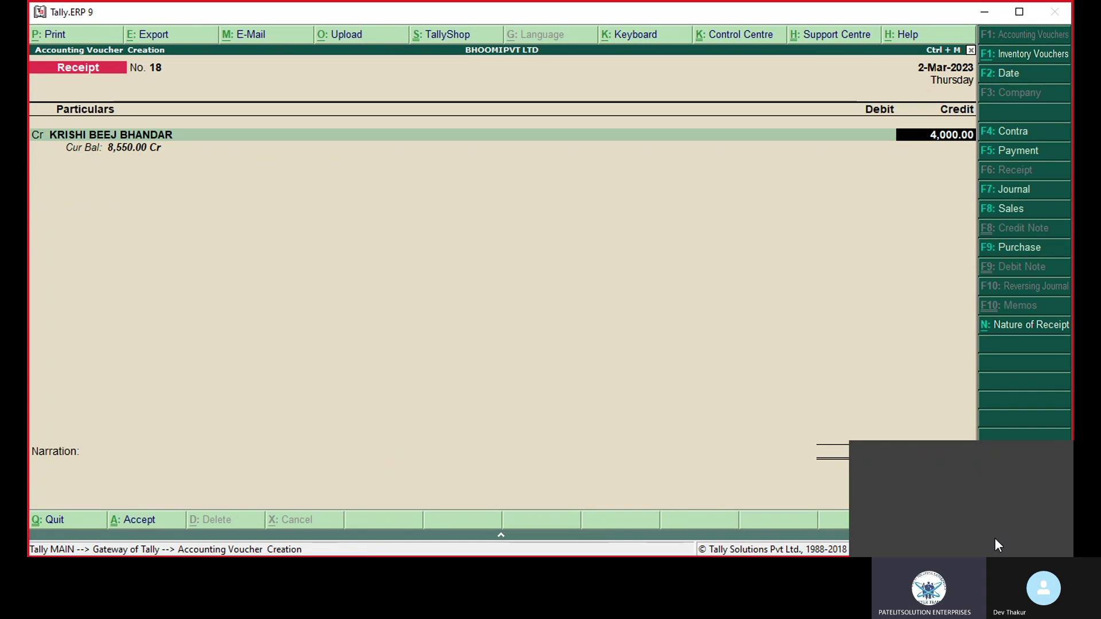
{"action": "key", "text": "BackSpace"}
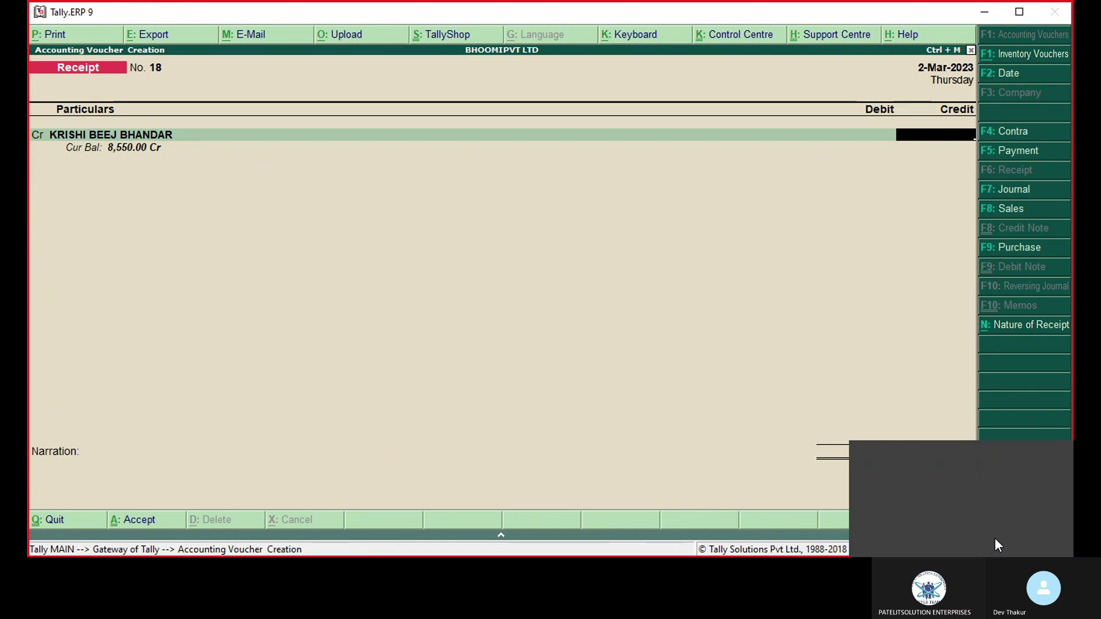
Step: Abandon the voucher and view KRISHI BEEJ BHANDAR's Ledger Vouchers report under Account Books
{"action": "key", "text": "Escape"}
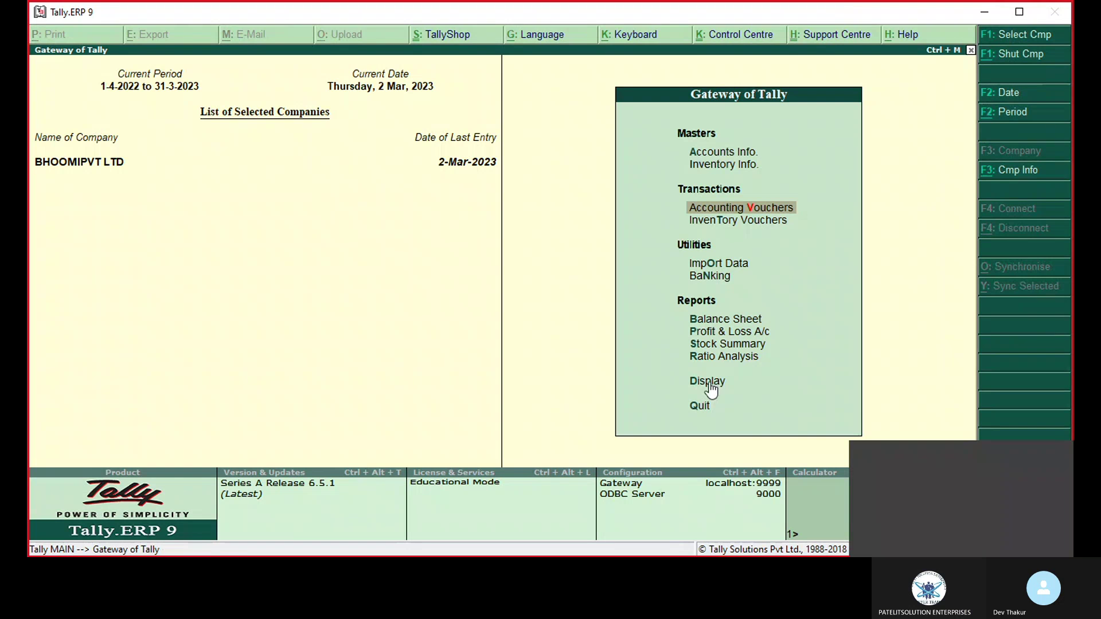
{"action": "left_click", "coordinate": [710, 389]}
{"action": "key", "text": "a"}
{"action": "key", "text": "l"}
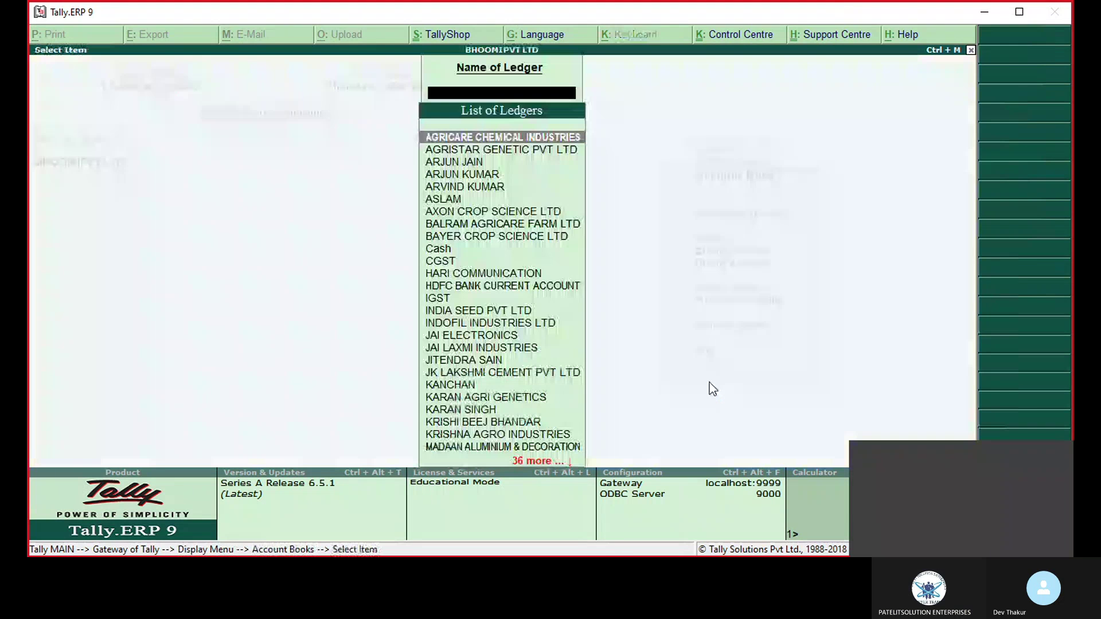
{"action": "type", "text": "K"}
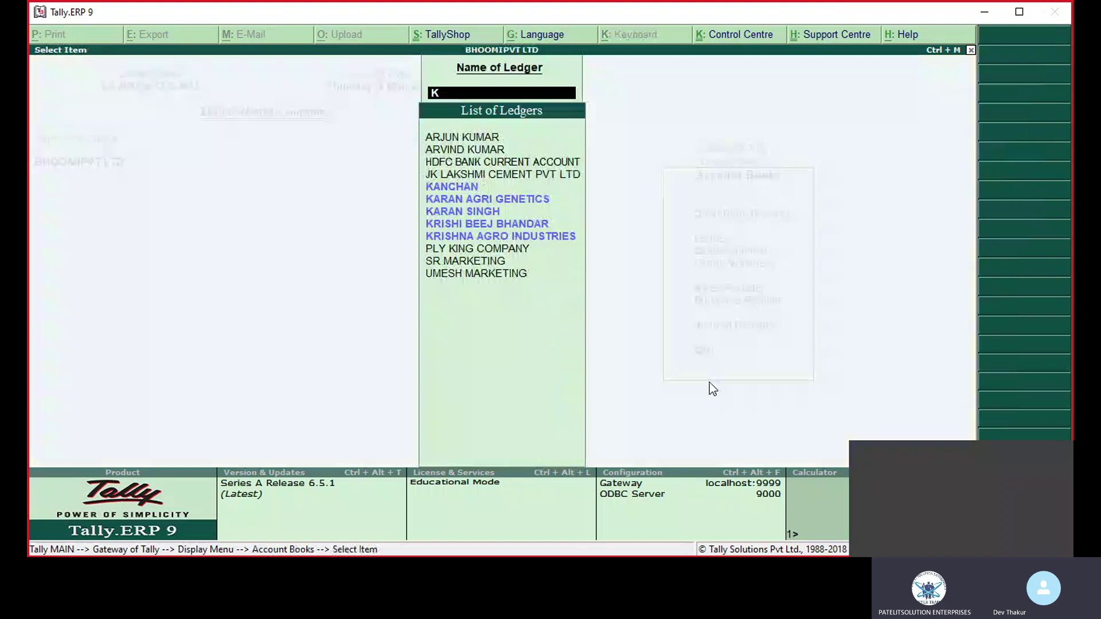
{"action": "type", "text": "r"}
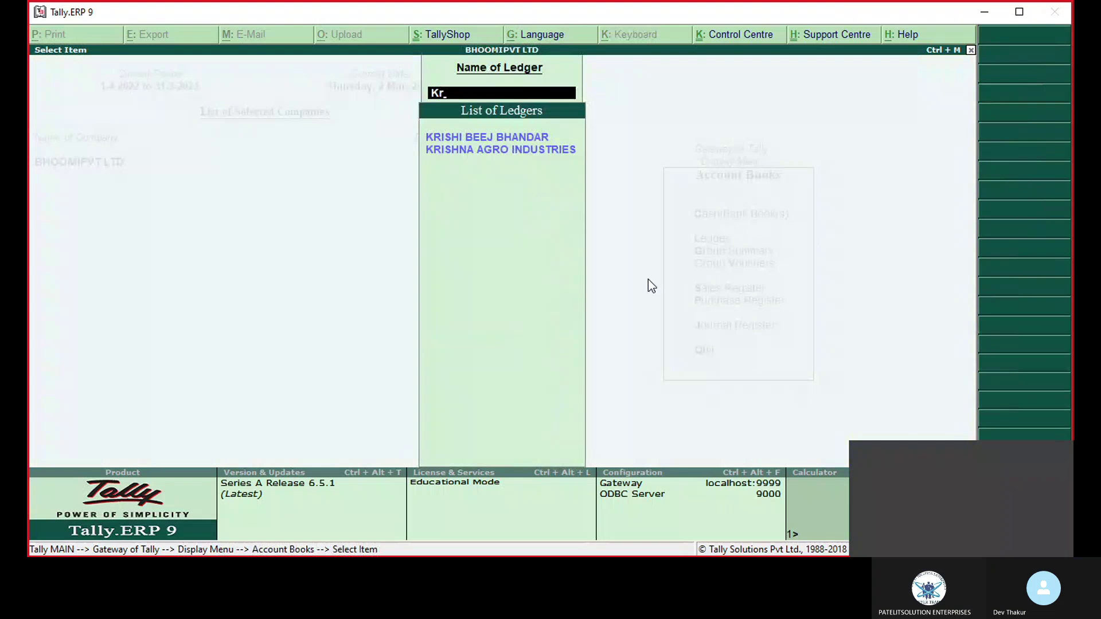
{"action": "left_click", "coordinate": [524, 141]}
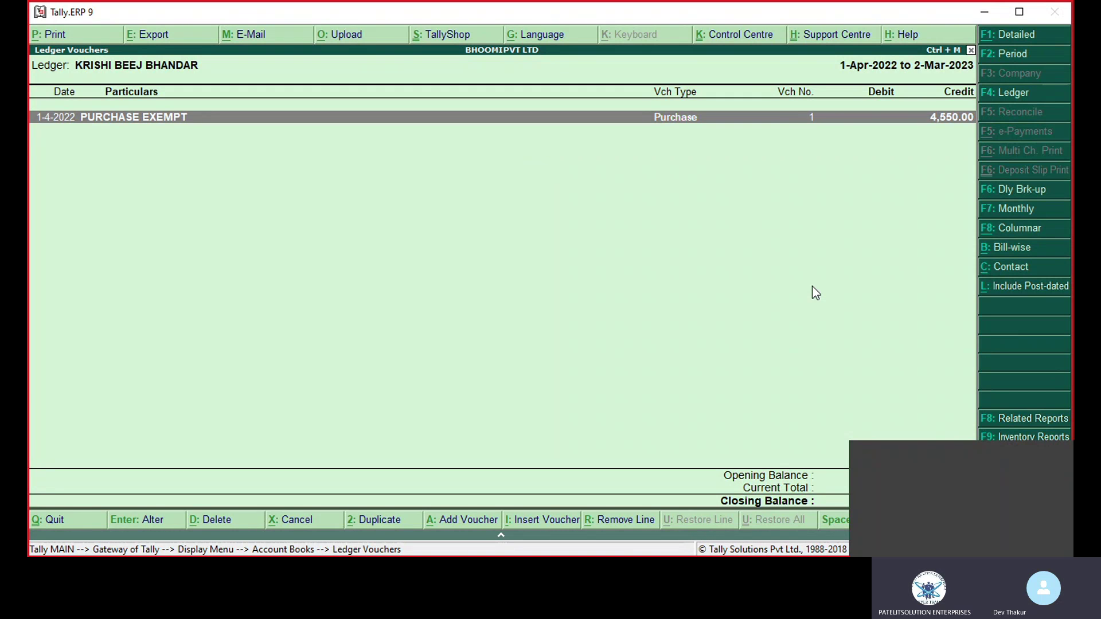
Step: Return to Gateway and open KRISHI BEEJ BHANDAR via Accounts Info > Ledgers > Alter
{"action": "key", "text": "Escape"}
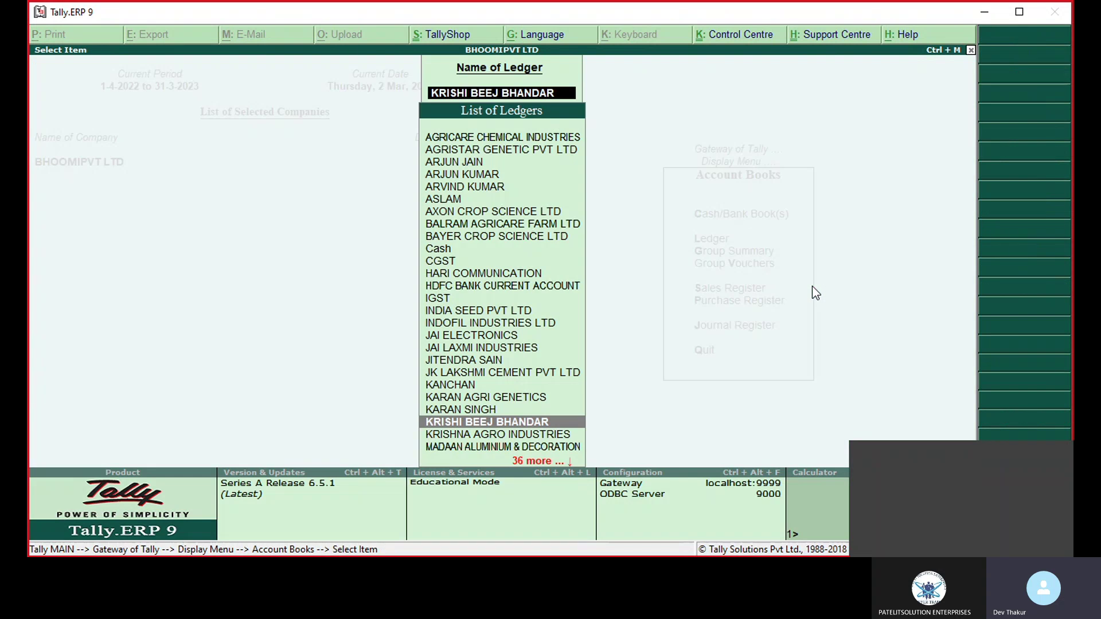
{"action": "key", "text": "Escape"}
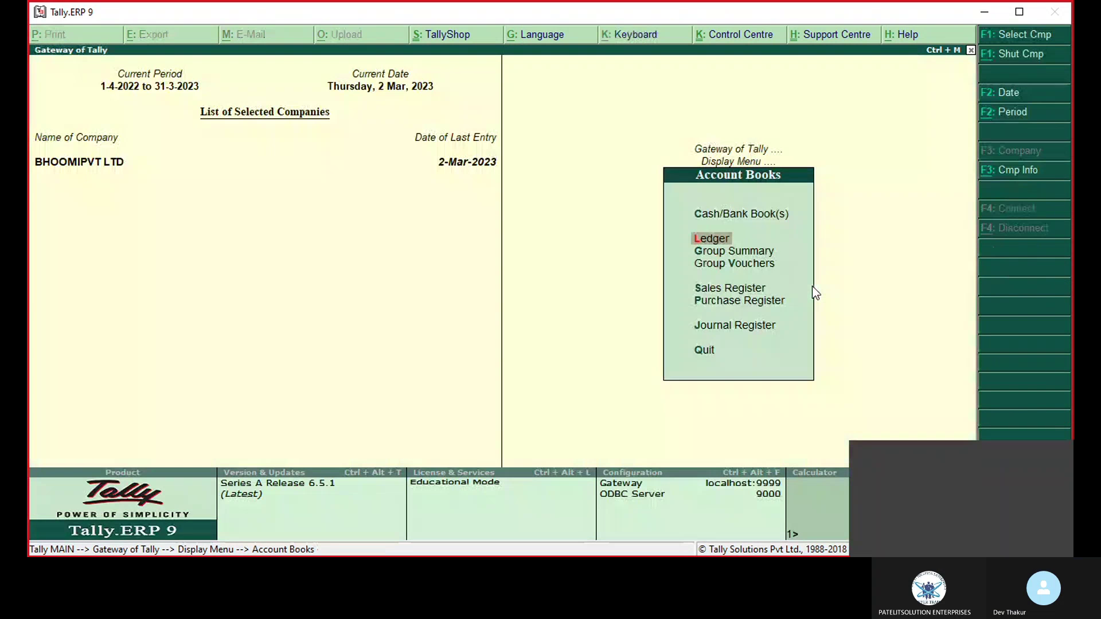
{"action": "key", "text": "Escape"}
{"action": "key", "text": "Escape"}
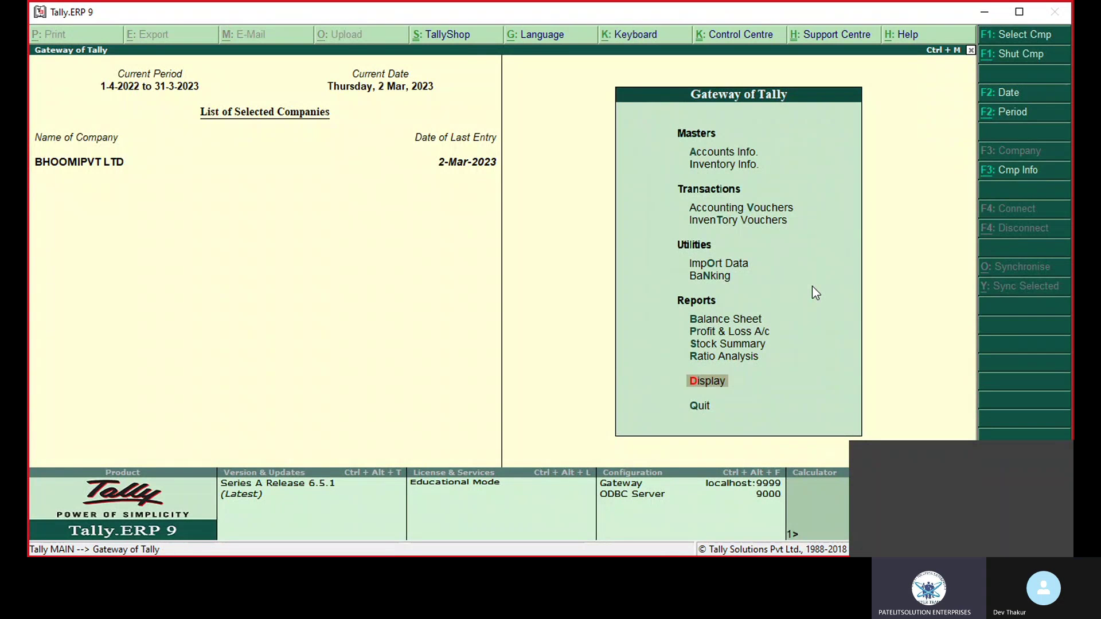
{"action": "key", "text": "a"}
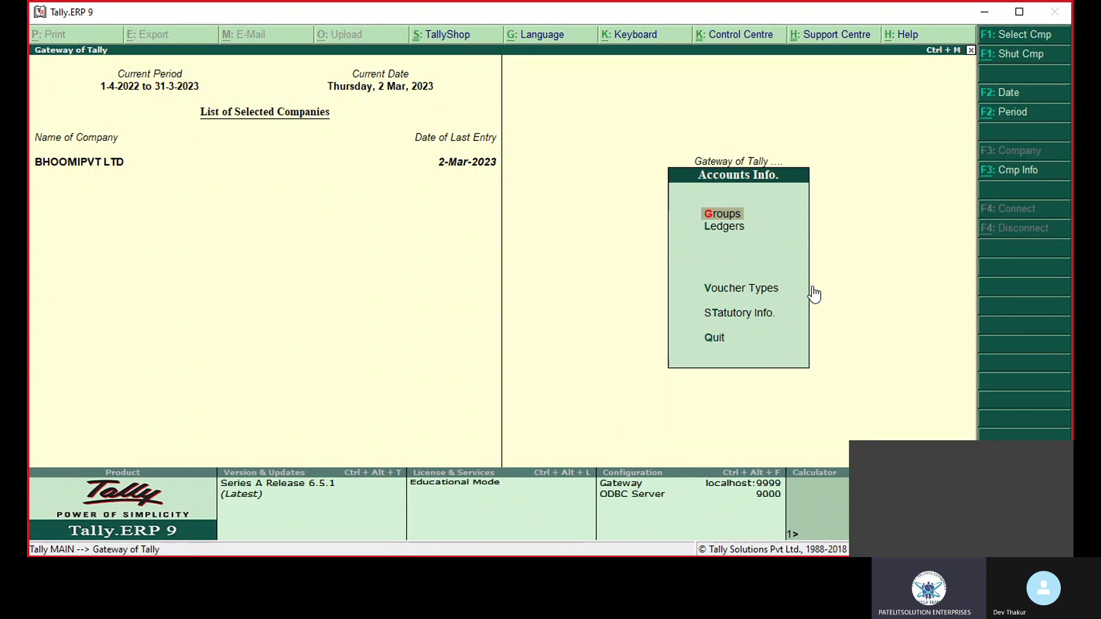
{"action": "key", "text": "l"}
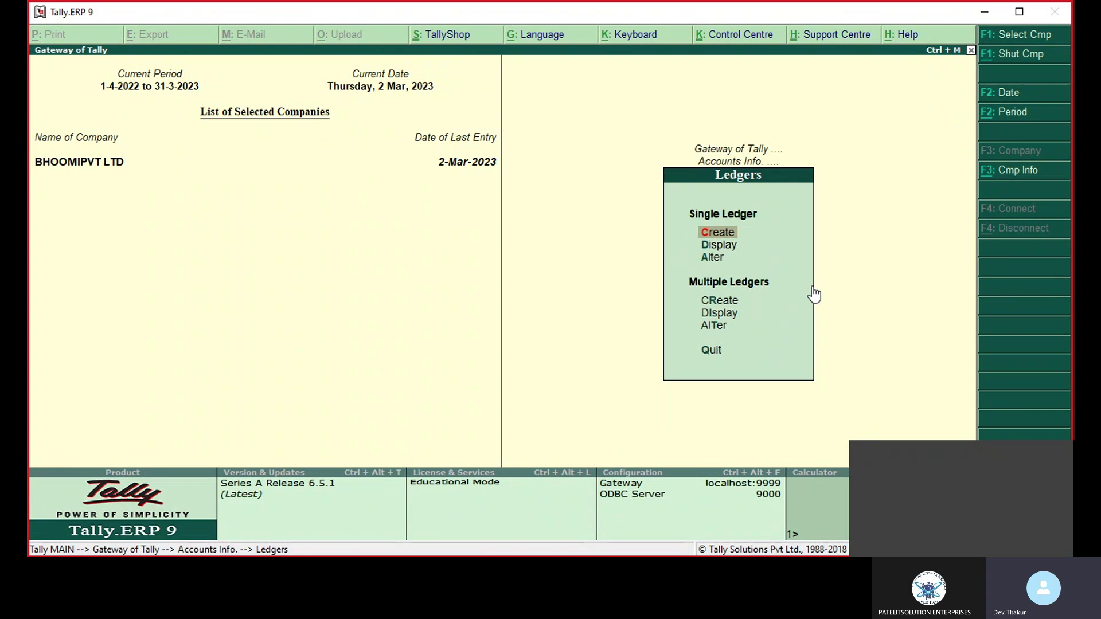
{"action": "key", "text": "a"}
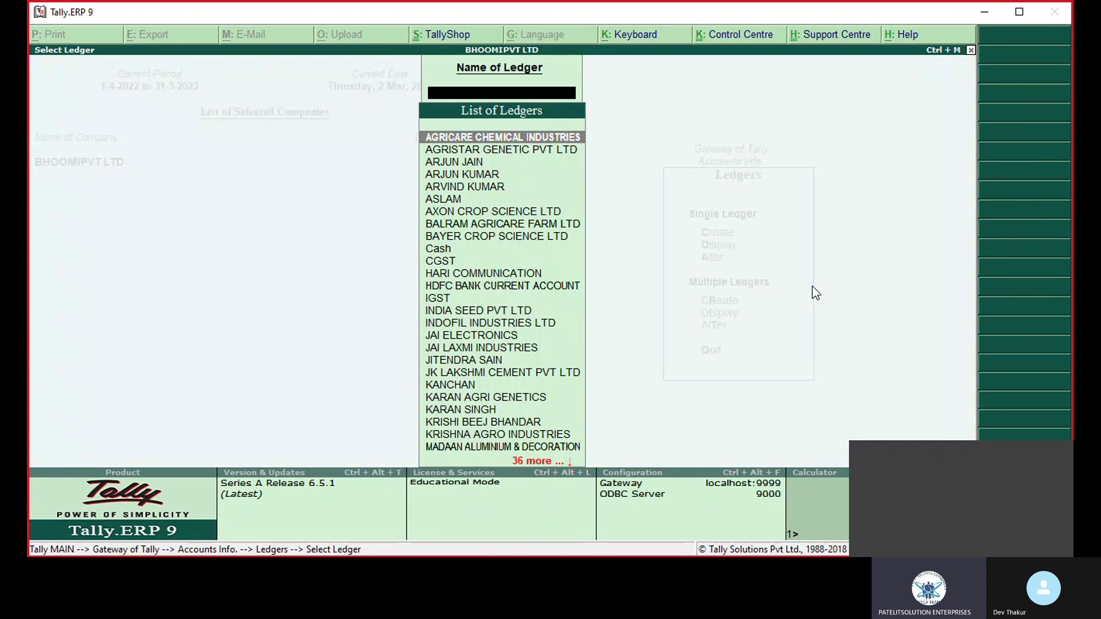
{"action": "type", "text": "Kr"}
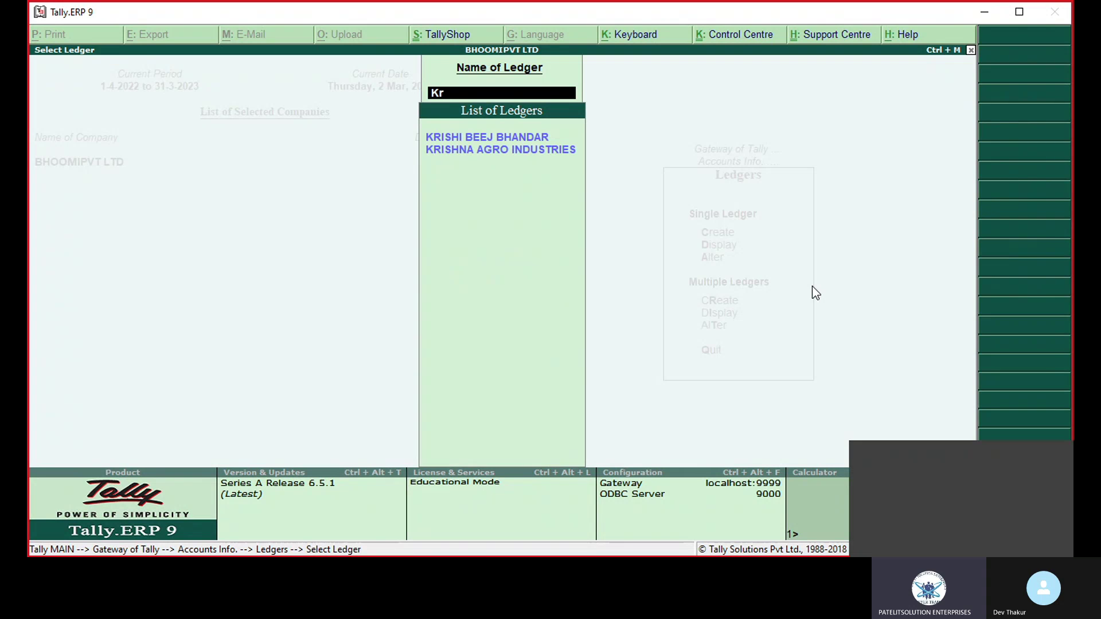
{"action": "type", "text": "is"}
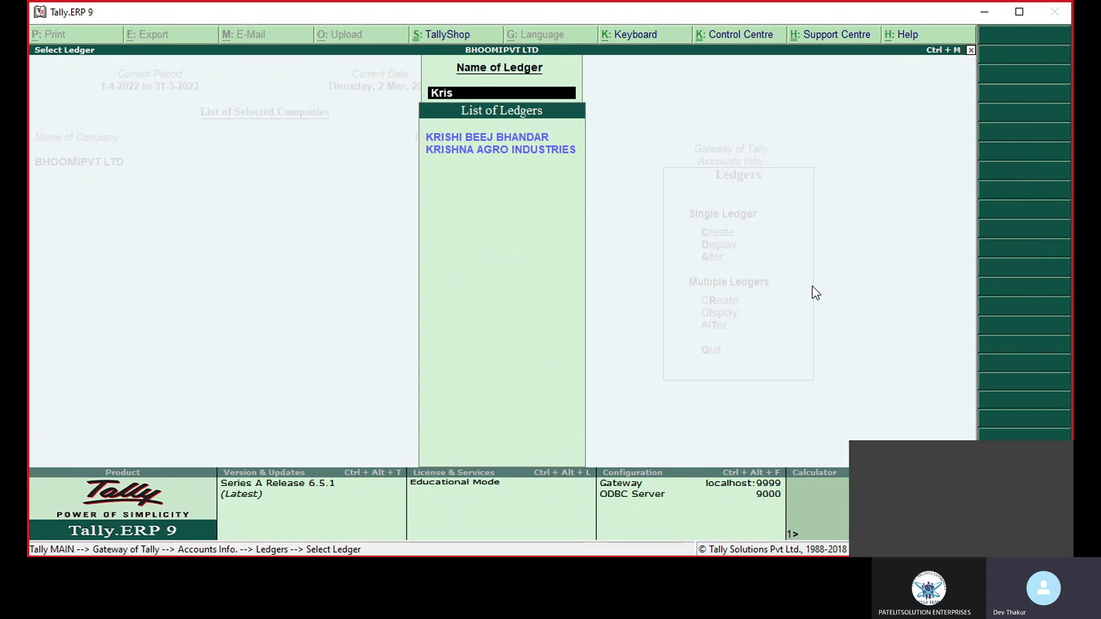
{"action": "left_click", "coordinate": [532, 139]}
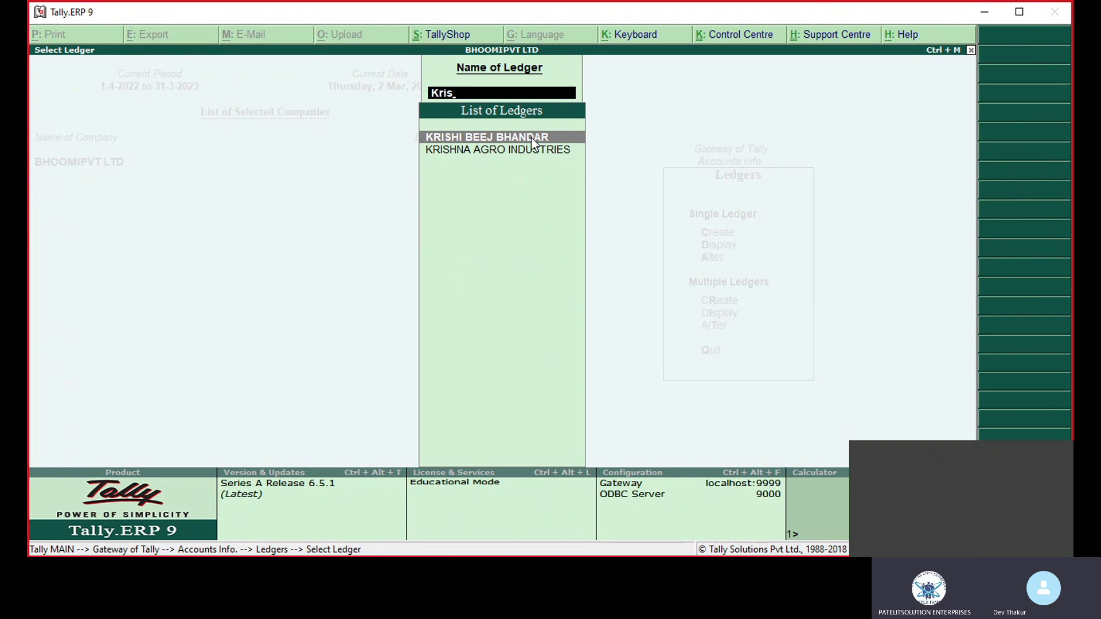
{"action": "left_click", "coordinate": [532, 138]}
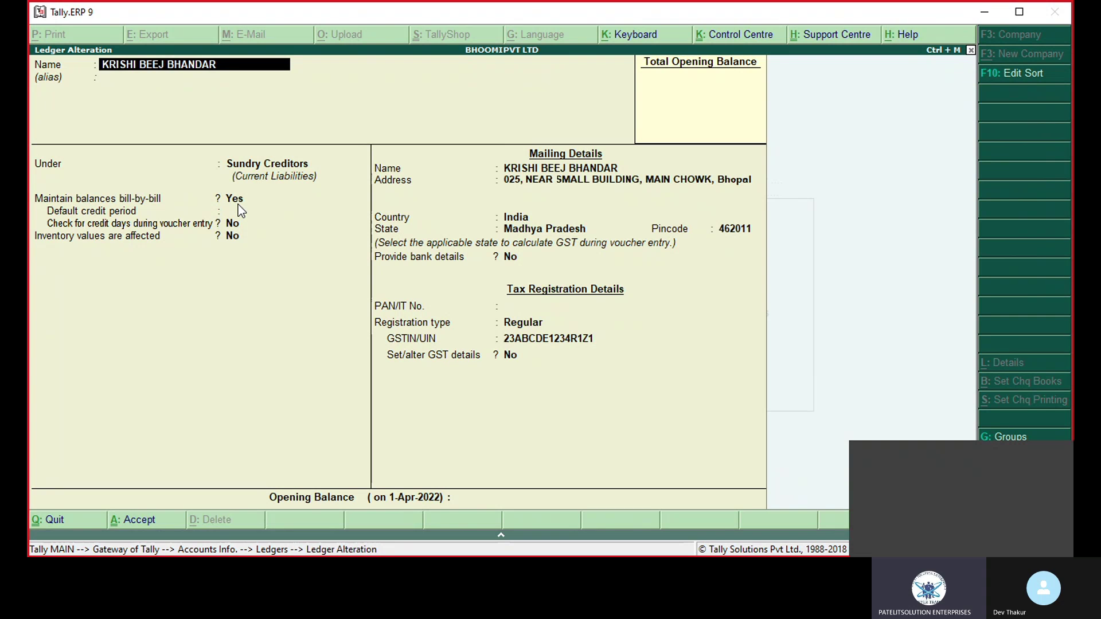
Step: Set 'Maintain balances bill-by-bill' to No, save the ledger, and exit the ledger selection
{"action": "key", "text": "Return"}
{"action": "key", "text": "Return"}
{"action": "key", "text": "Return"}
{"action": "type", "text": "no"}
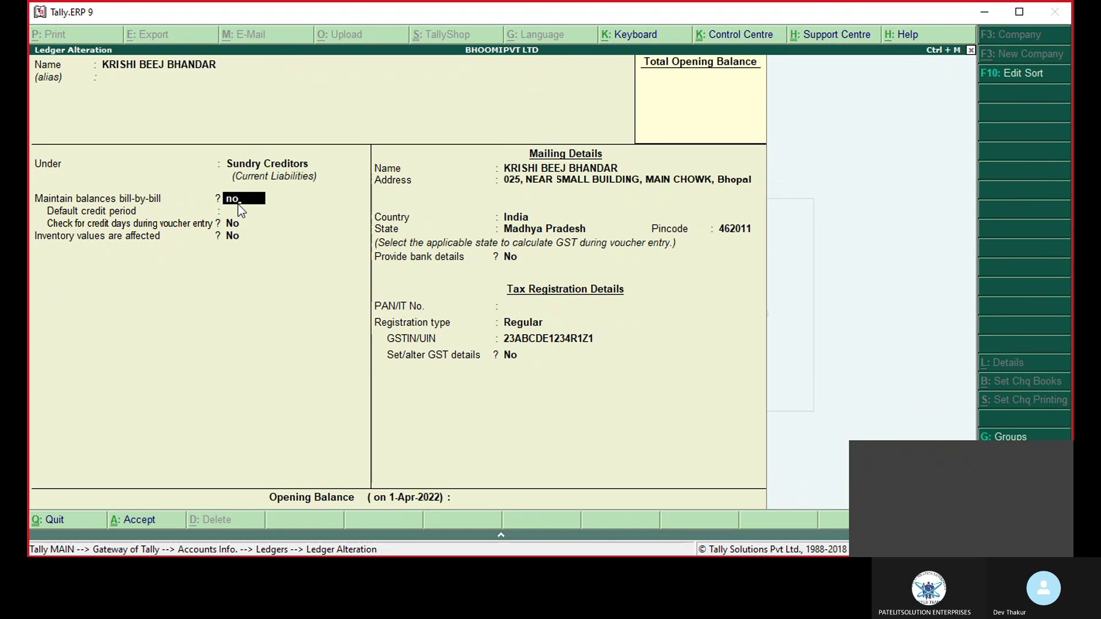
{"action": "key", "text": "Return"}
{"action": "key", "text": "Return"}
{"action": "key", "text": "Return"}
{"action": "key", "text": "Return"}
{"action": "key", "text": "Return"}
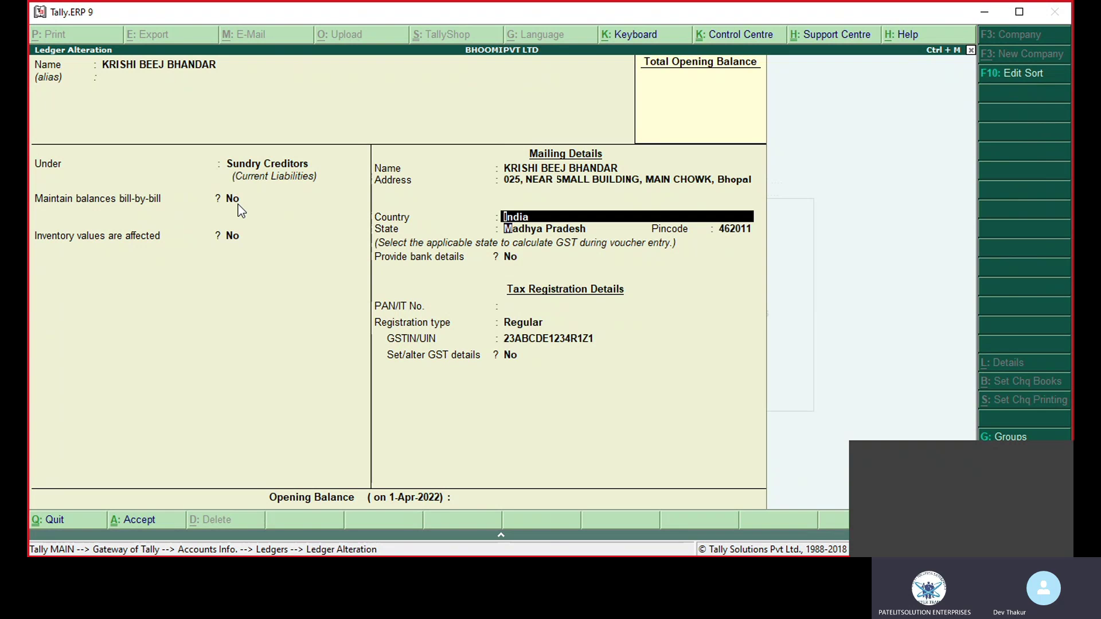
{"action": "key", "text": "Return"}
{"action": "key", "text": "Return"}
{"action": "key", "text": "Return"}
{"action": "key", "text": "Return"}
{"action": "key", "text": "Return"}
{"action": "key", "text": "Return"}
{"action": "key", "text": "Return"}
{"action": "key", "text": "Return"}
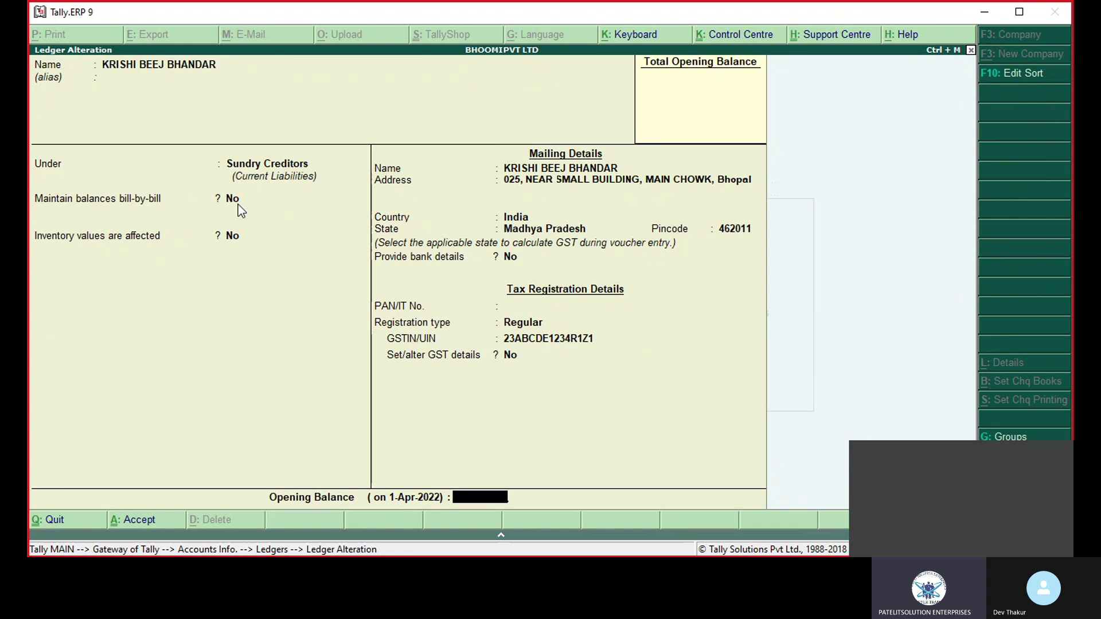
{"action": "key", "text": "Return"}
{"action": "key", "text": "Return"}
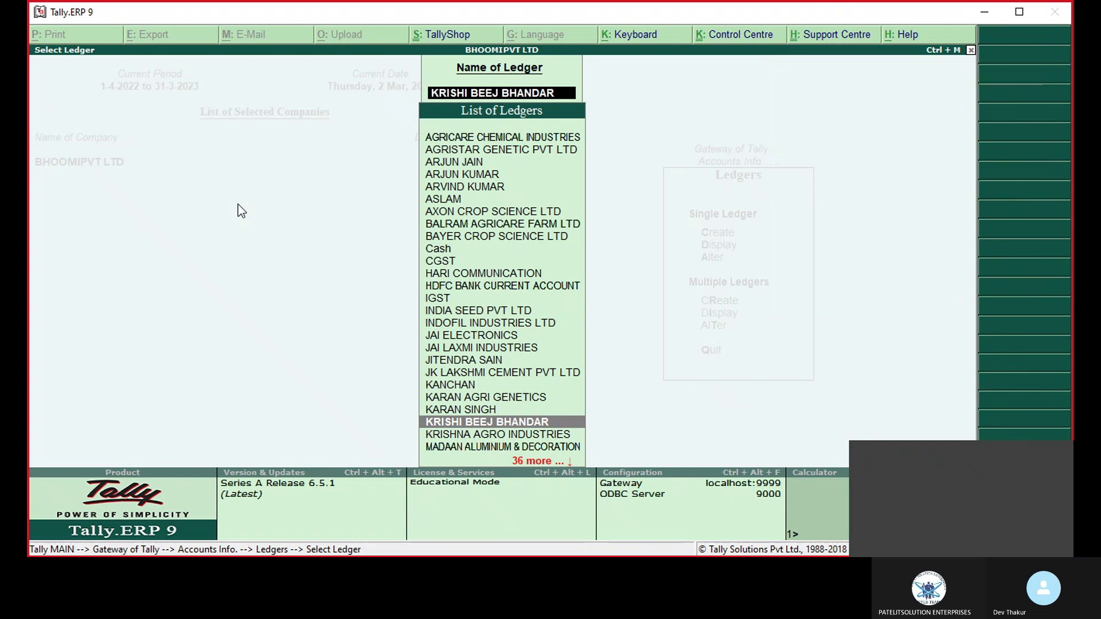
{"action": "key", "text": "Escape"}
{"action": "key", "text": "Escape"}
{"action": "key", "text": "Escape"}
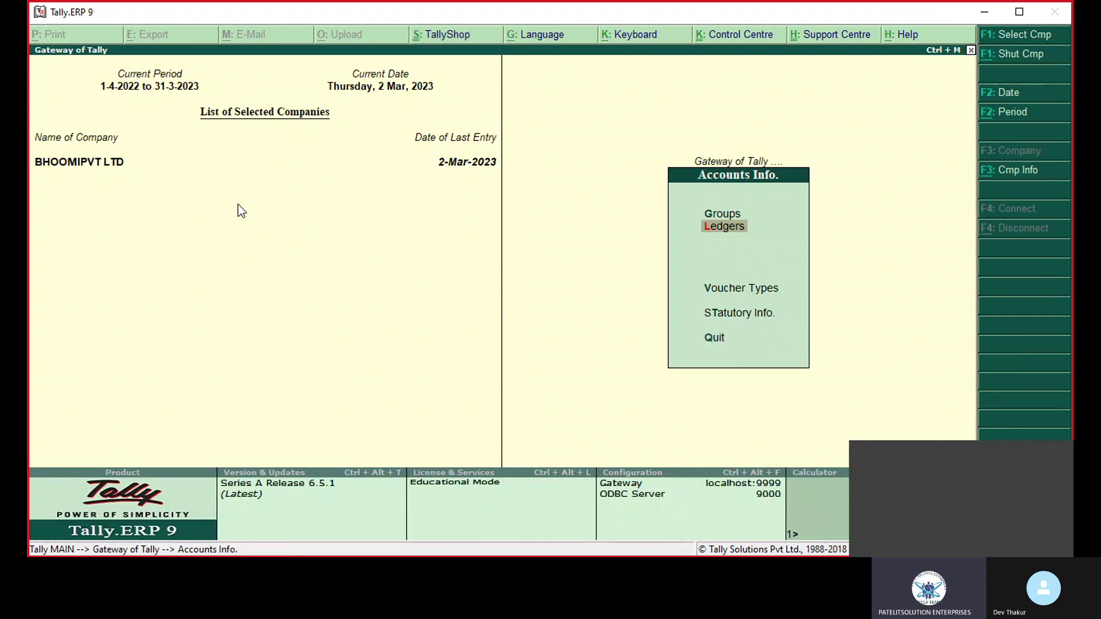
{"action": "key", "text": "Escape"}
{"action": "key", "text": "Escape"}
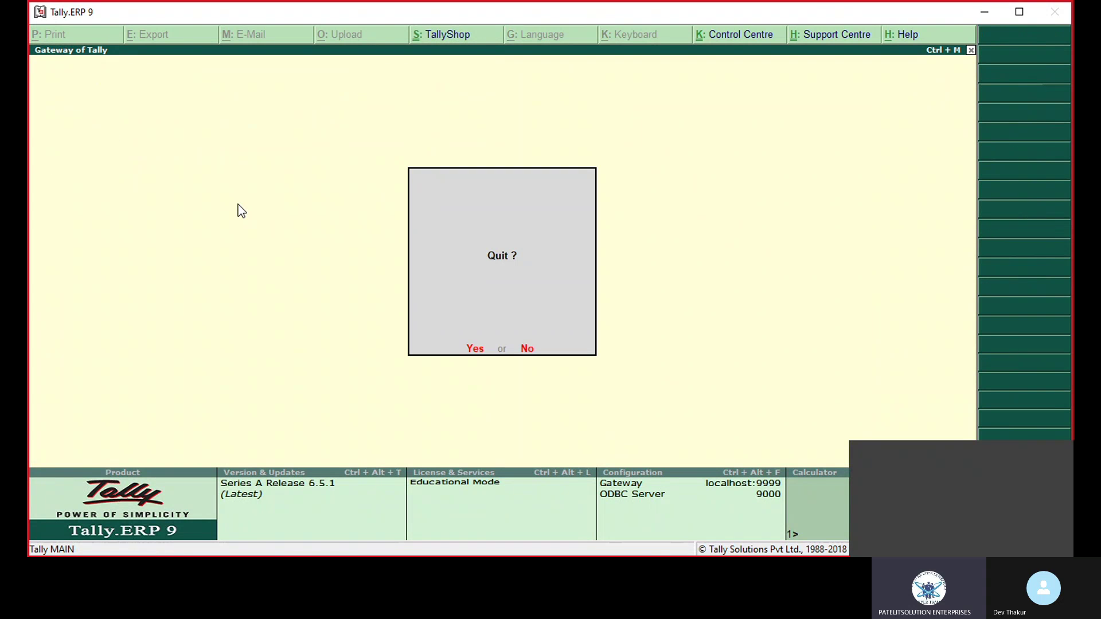
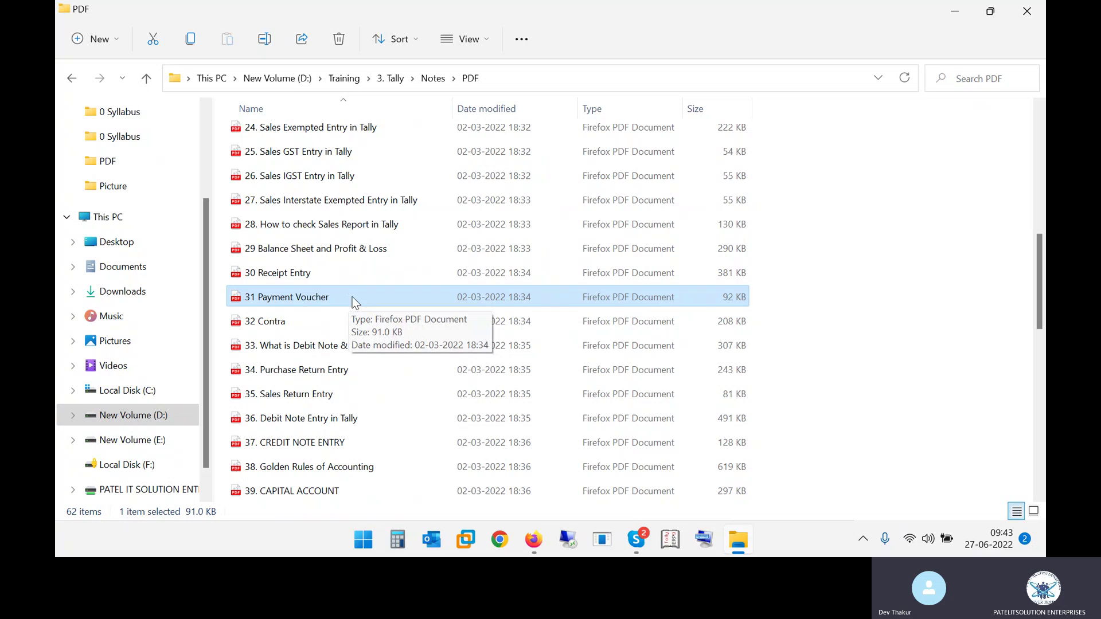
Step: Select the 31 Payment Voucher notes file in the Tally PDF folder and open it
{"action": "left_click", "coordinate": [324, 274]}
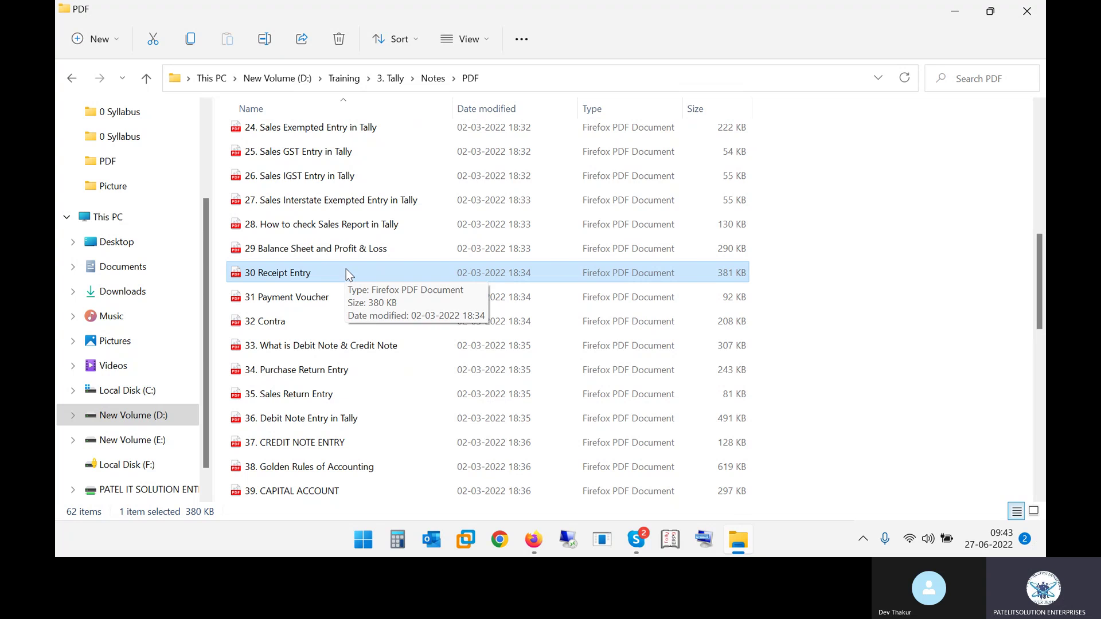
{"action": "left_click", "coordinate": [315, 258]}
{"action": "left_click", "coordinate": [302, 275]}
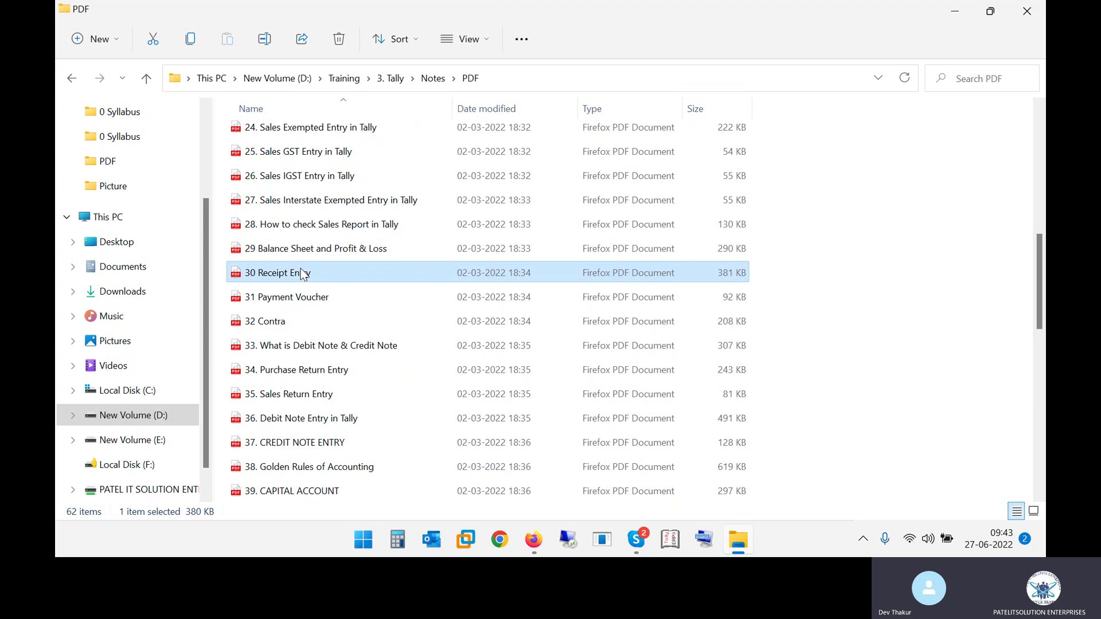
{"action": "left_click", "coordinate": [333, 296]}
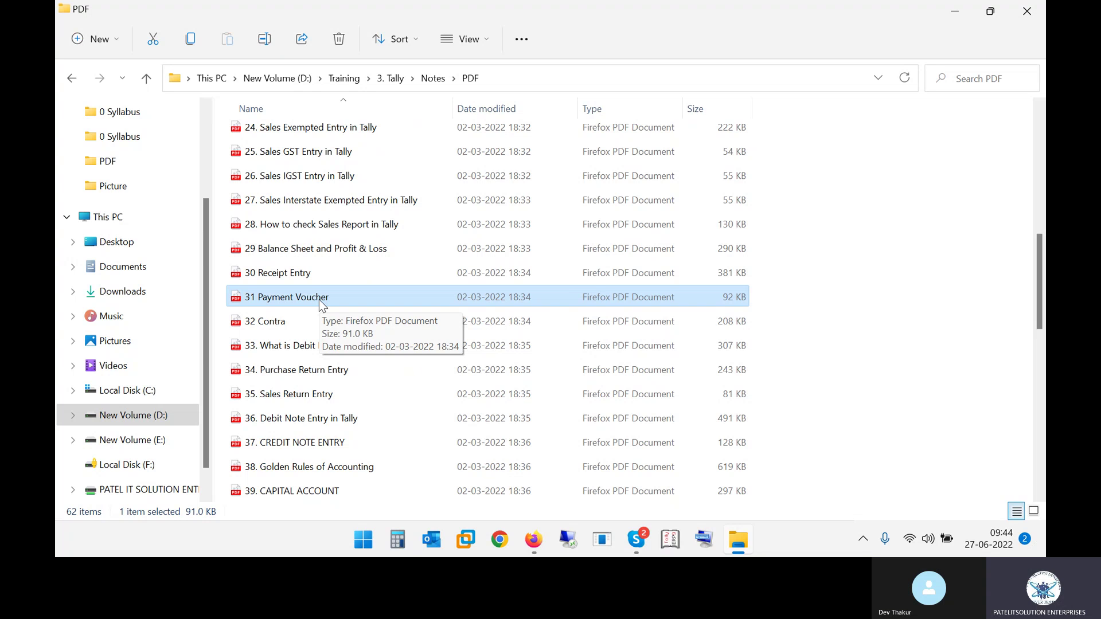
{"action": "key", "text": "Return"}
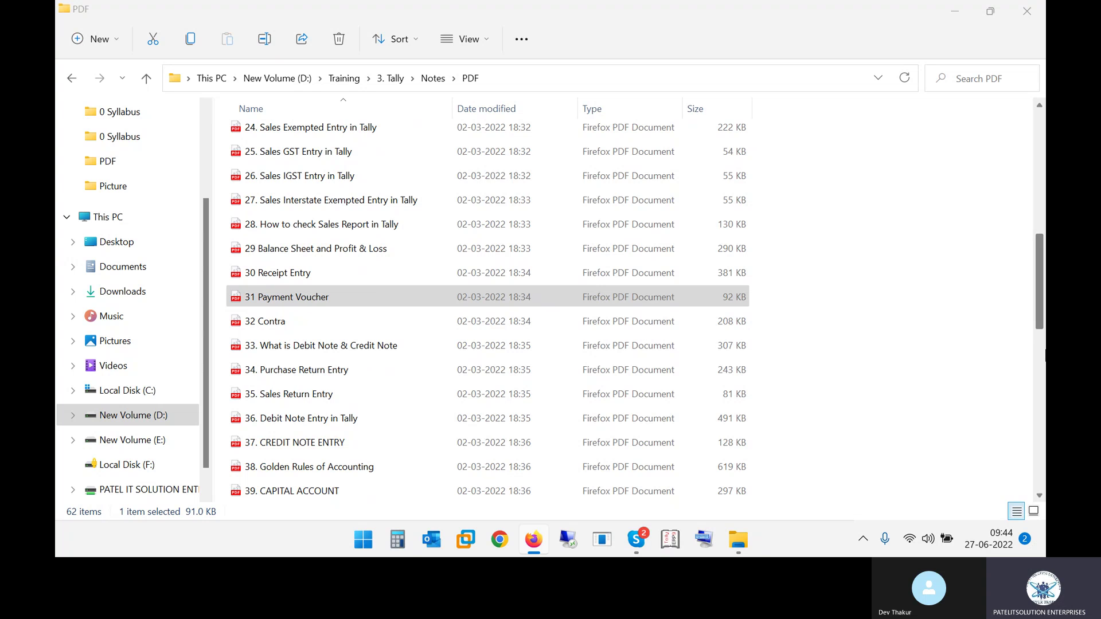
Step: Scroll through the 31 Payment Voucher PDF in Firefox, then minimize Firefox and File Explorer
{"action": "double_click", "coordinate": [422, 298]}
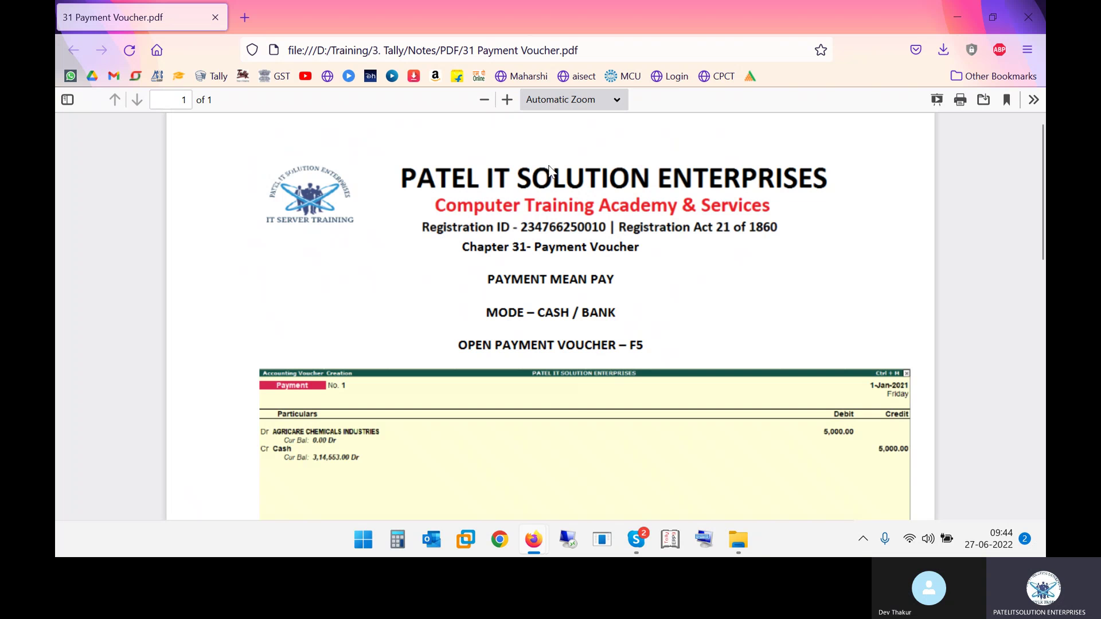
{"action": "scroll", "coordinate": [572, 390], "scroll_direction": "down", "scroll_amount": 3}
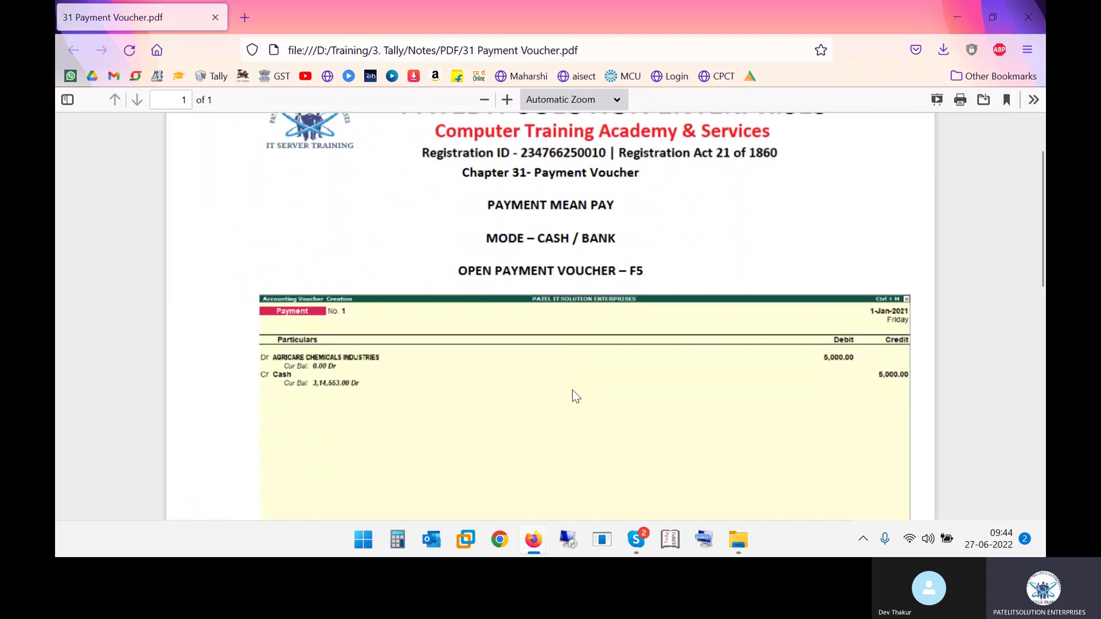
{"action": "scroll", "coordinate": [576, 396], "scroll_direction": "up", "scroll_amount": 3}
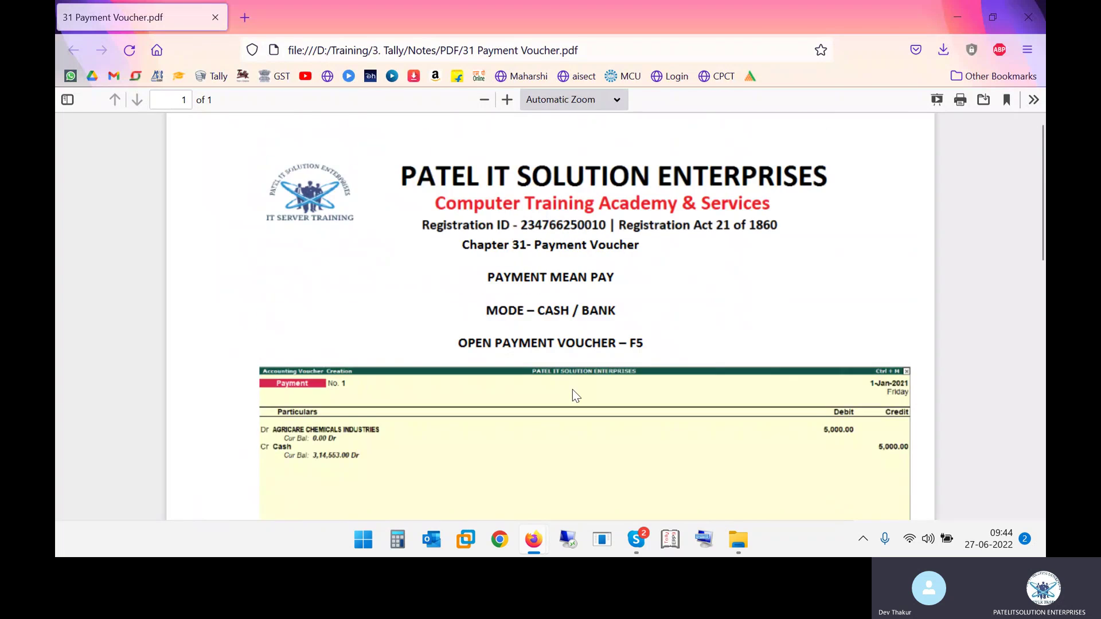
{"action": "scroll", "coordinate": [576, 396], "scroll_direction": "down", "scroll_amount": 3}
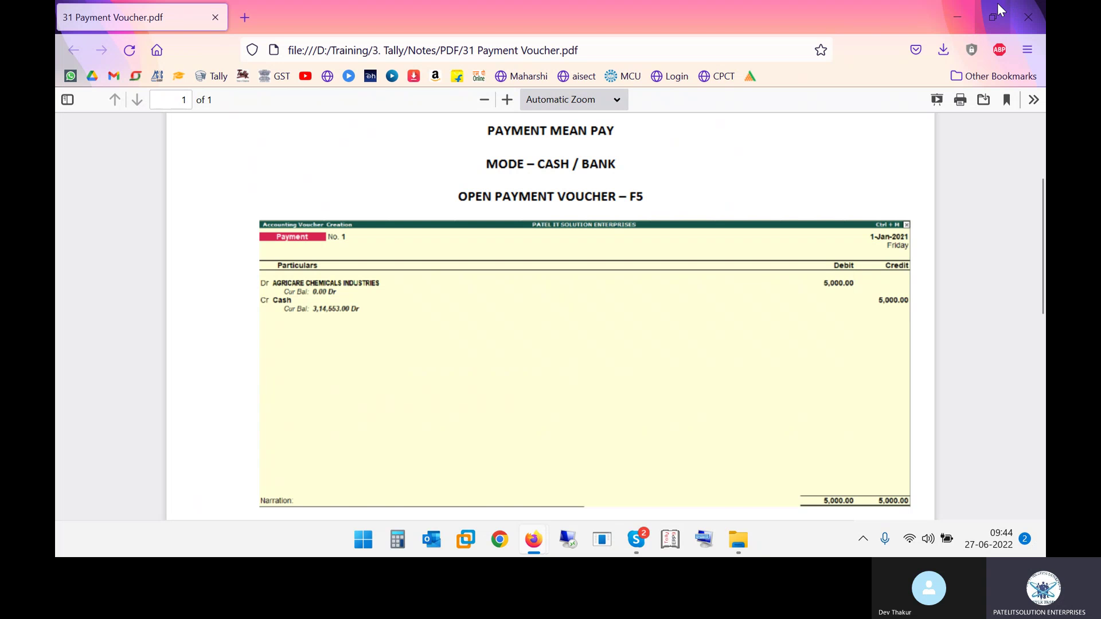
{"action": "left_click", "coordinate": [956, 19]}
{"action": "left_click", "coordinate": [956, 13]}
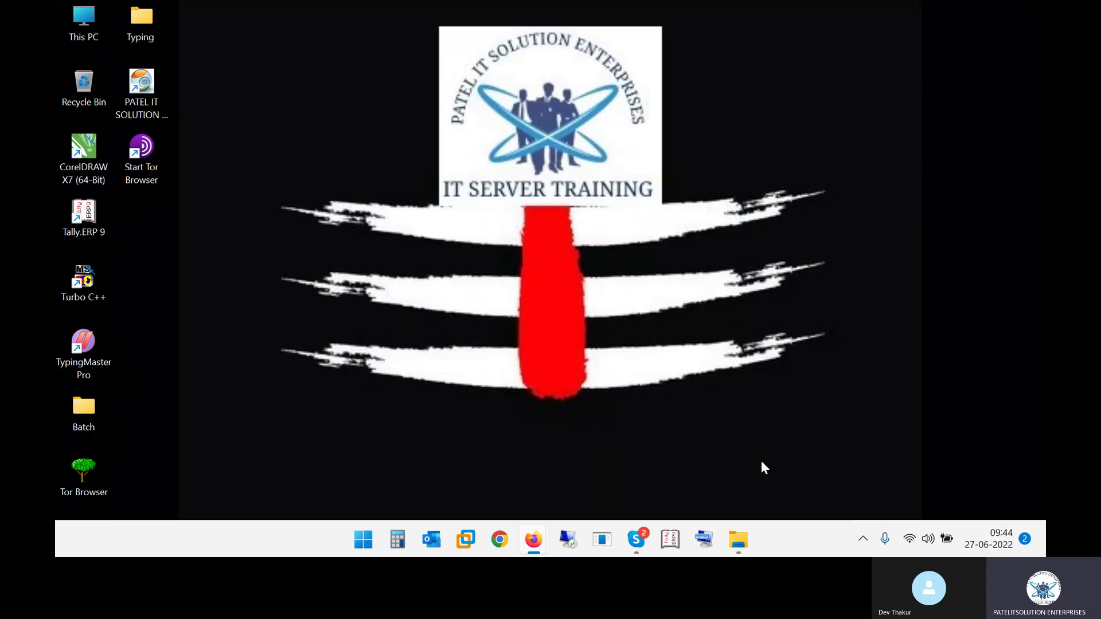
Step: Stop sharing the screen in the Skype call and confirm it
{"action": "left_click", "coordinate": [636, 539]}
{"action": "left_click", "coordinate": [857, 488]}
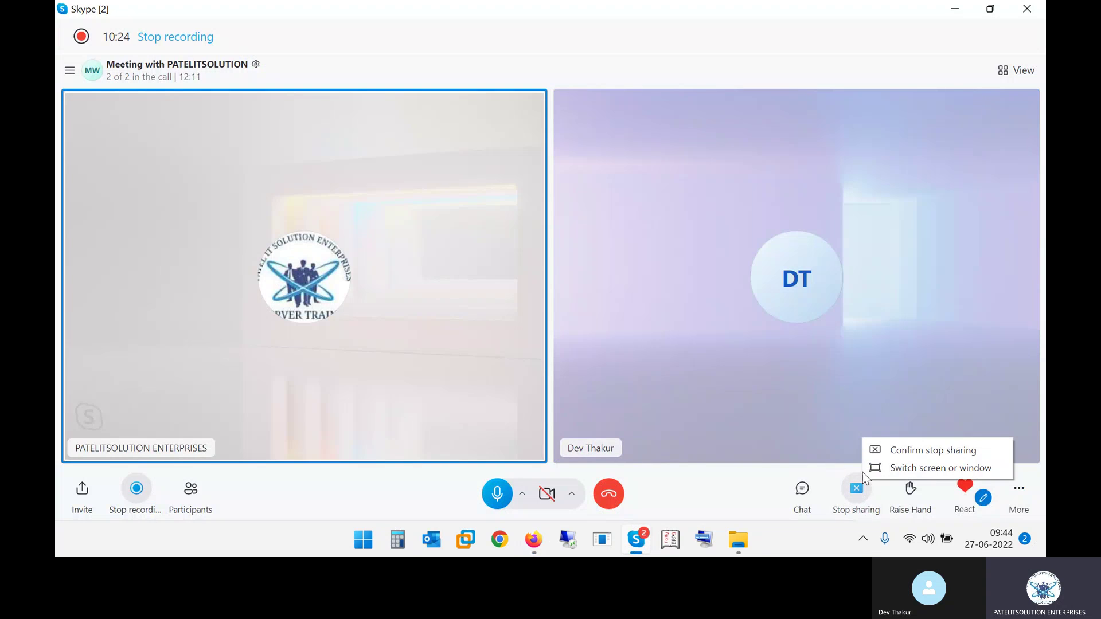
{"action": "left_click", "coordinate": [933, 450]}
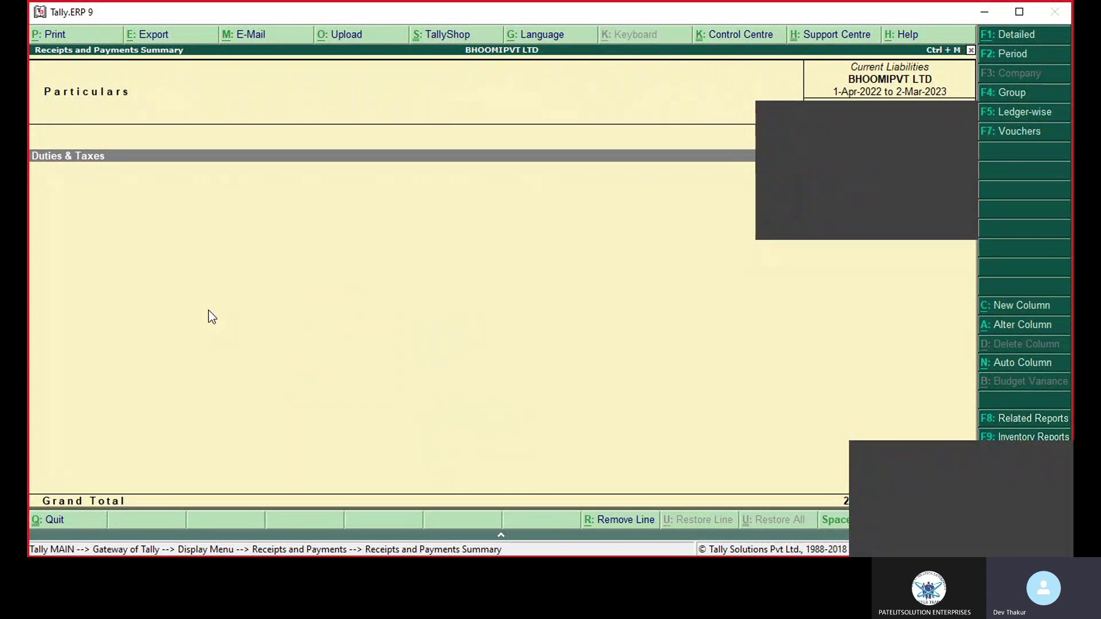
Step: Back out to Gateway of Tally and reopen Receipts and Payments for 1-Apr-2022 to 2-Mar-2023
{"action": "key", "text": "Escape"}
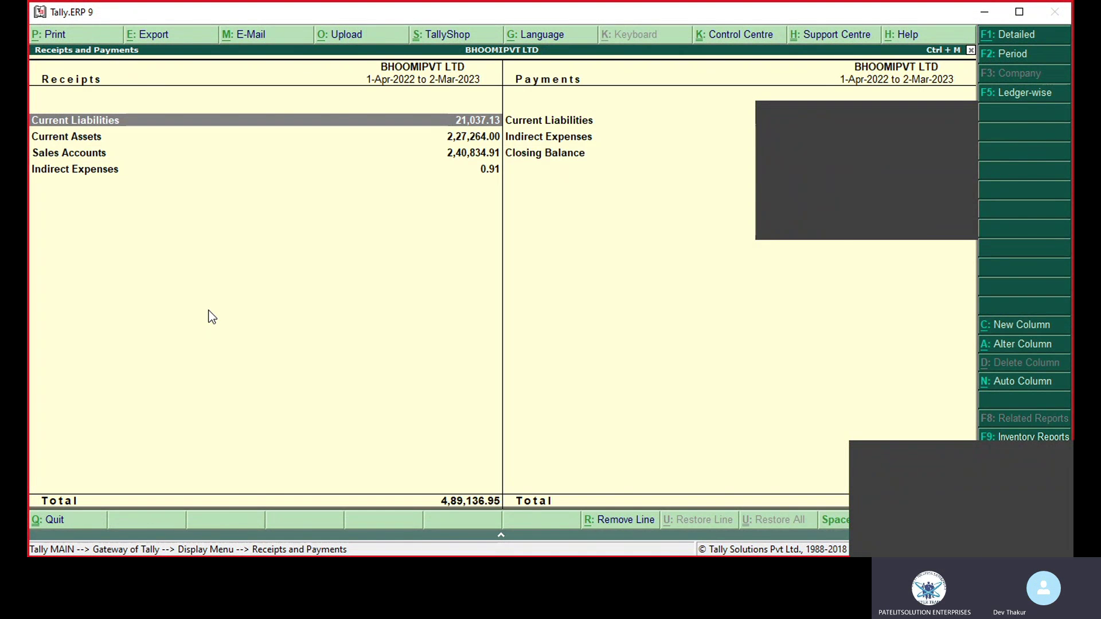
{"action": "key", "text": "Escape"}
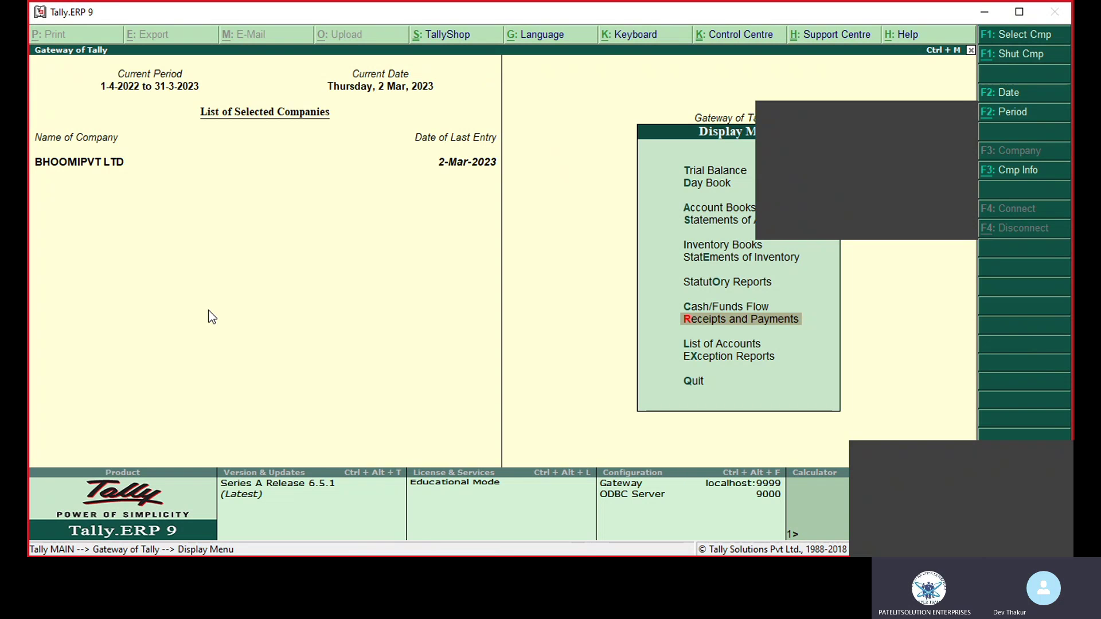
{"action": "key", "text": "Return"}
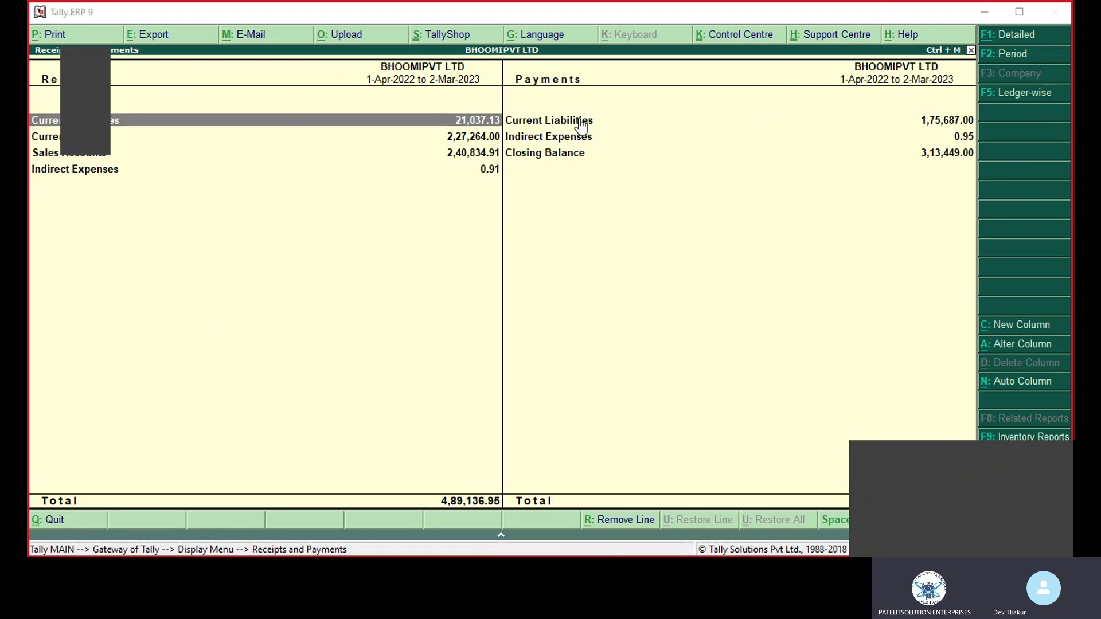
Step: Show the report in detail, drill into Sundry Creditors payments per supplier, then back out
{"action": "left_click", "coordinate": [1002, 37]}
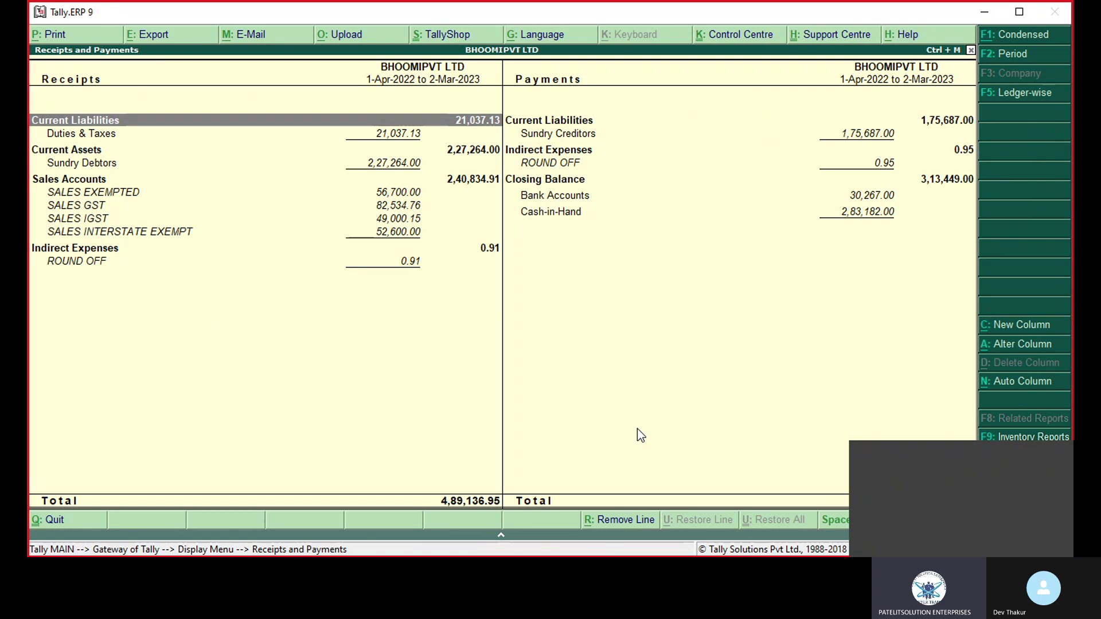
{"action": "left_click", "coordinate": [875, 140]}
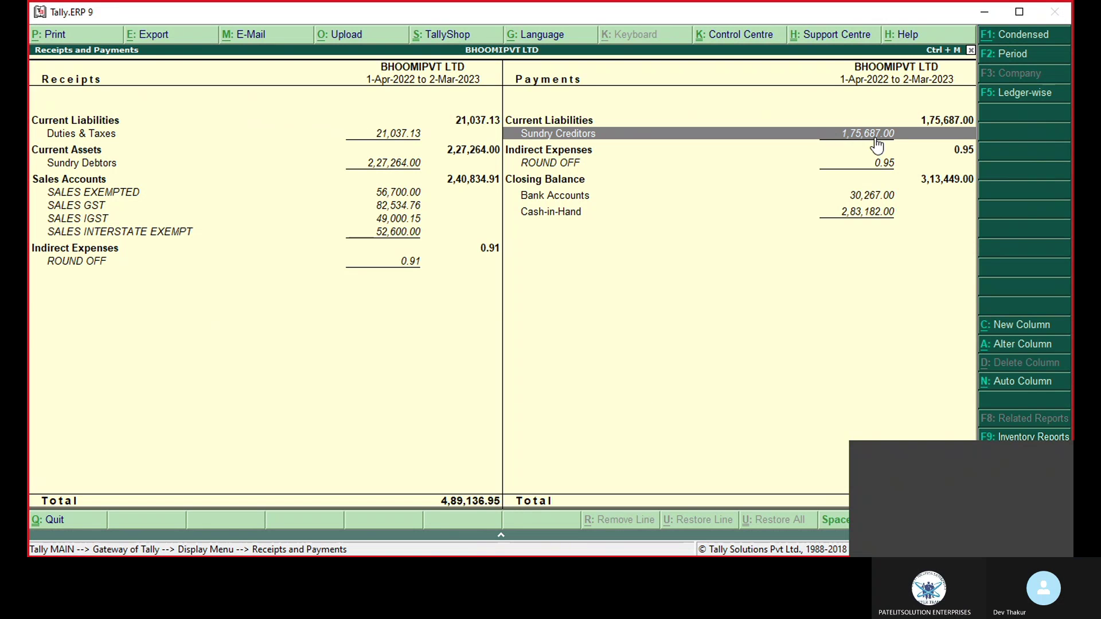
{"action": "left_click", "coordinate": [875, 140]}
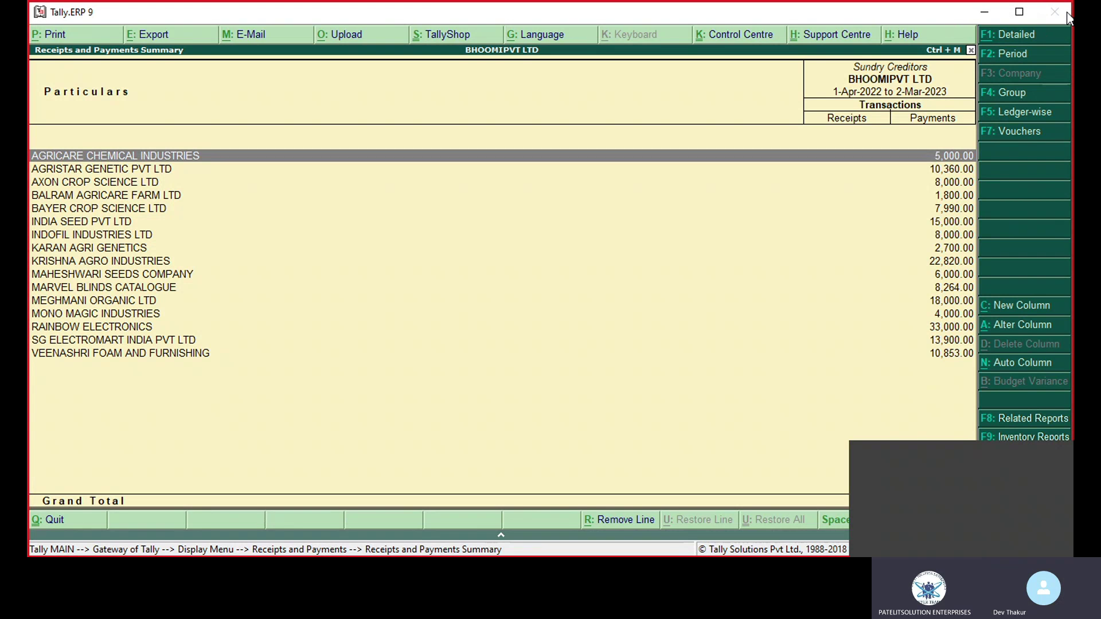
{"action": "key", "text": "Escape"}
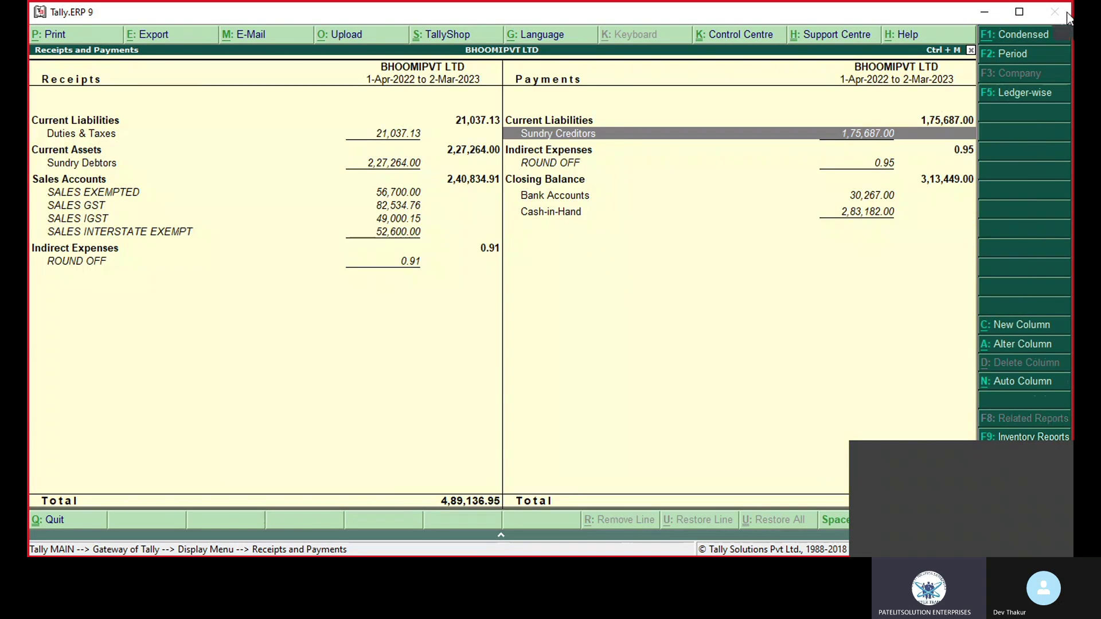
{"action": "key", "text": "Escape"}
{"action": "key", "text": "Escape"}
{"action": "key", "text": "Escape"}
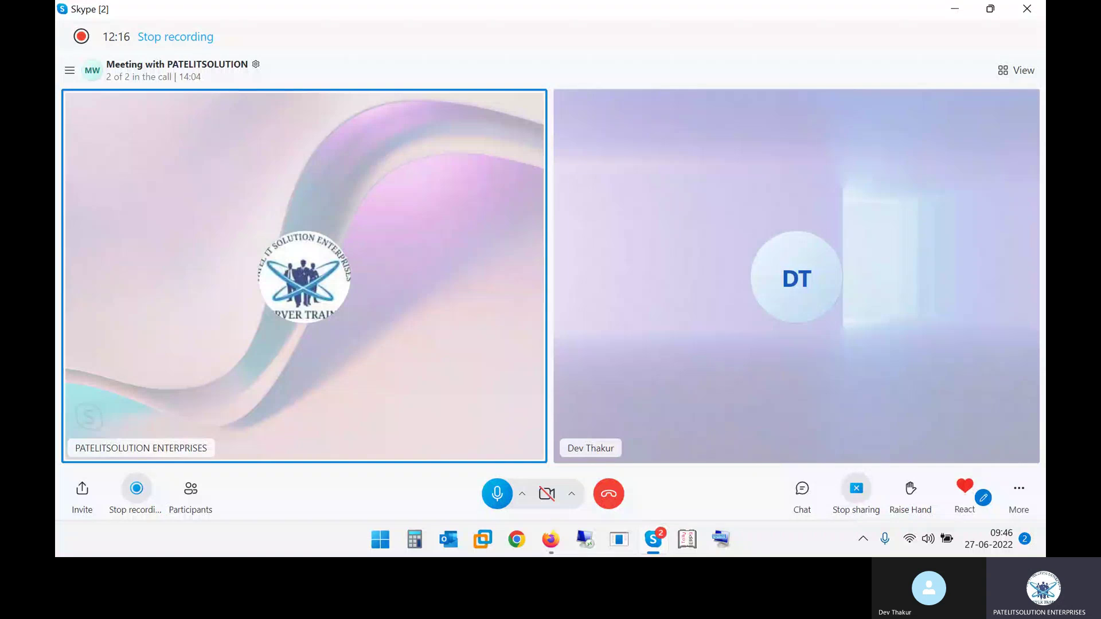
Step: Open a new File Explorer window and browse to D: > Training > 3. Tally
{"action": "key", "text": "alt+Tab"}
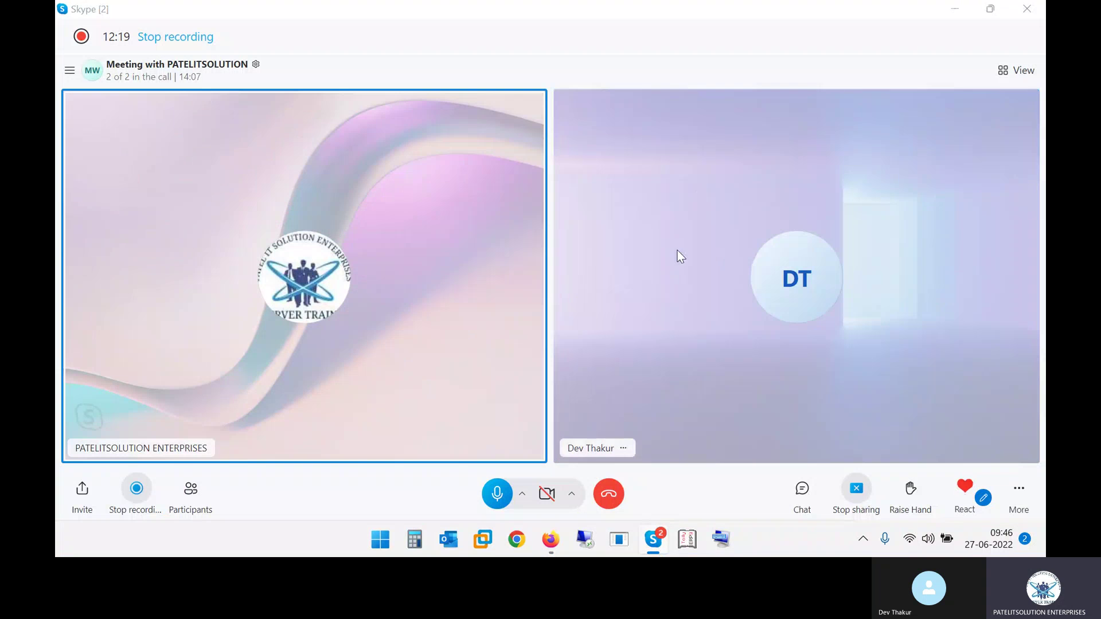
{"action": "key", "text": "super+e"}
{"action": "left_click", "coordinate": [112, 347]}
{"action": "double_click", "coordinate": [545, 260]}
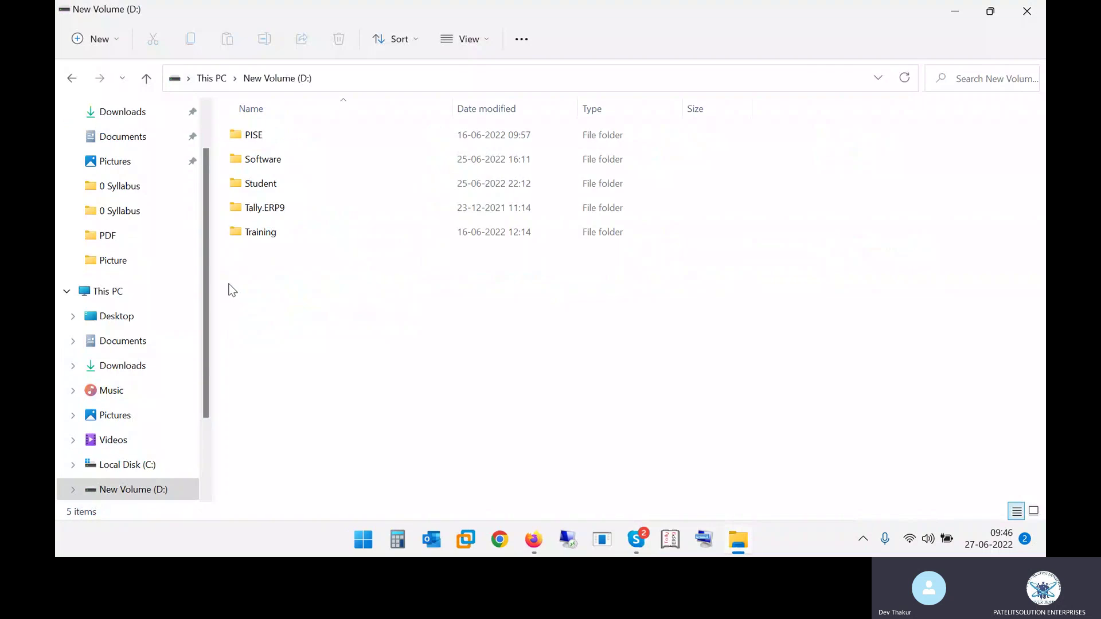
{"action": "double_click", "coordinate": [279, 231]}
{"action": "double_click", "coordinate": [261, 189]}
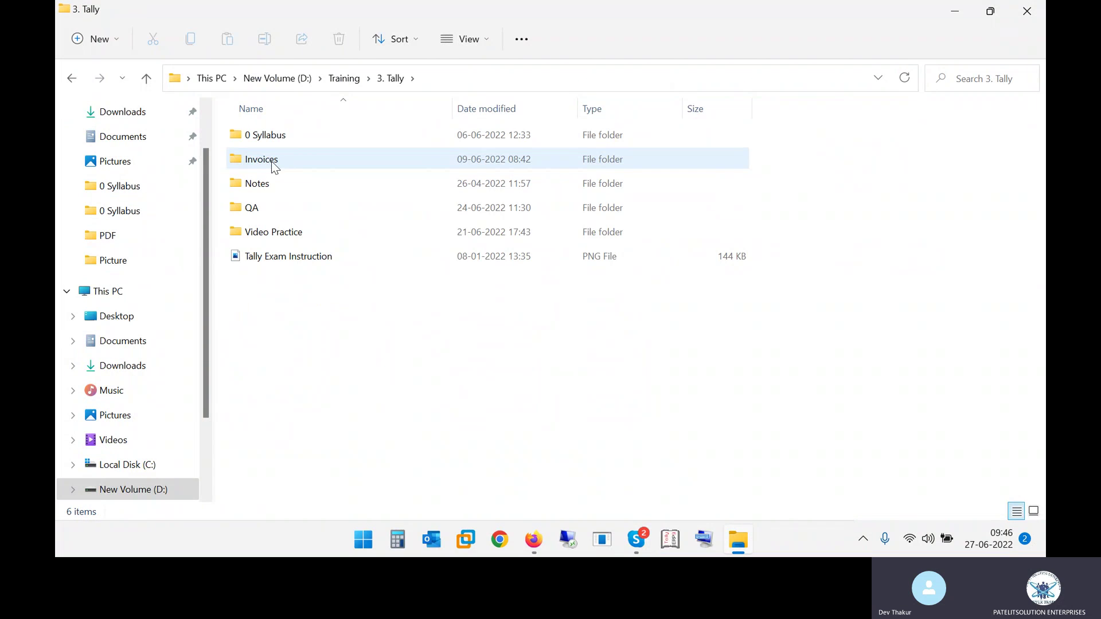
{"action": "double_click", "coordinate": [272, 165]}
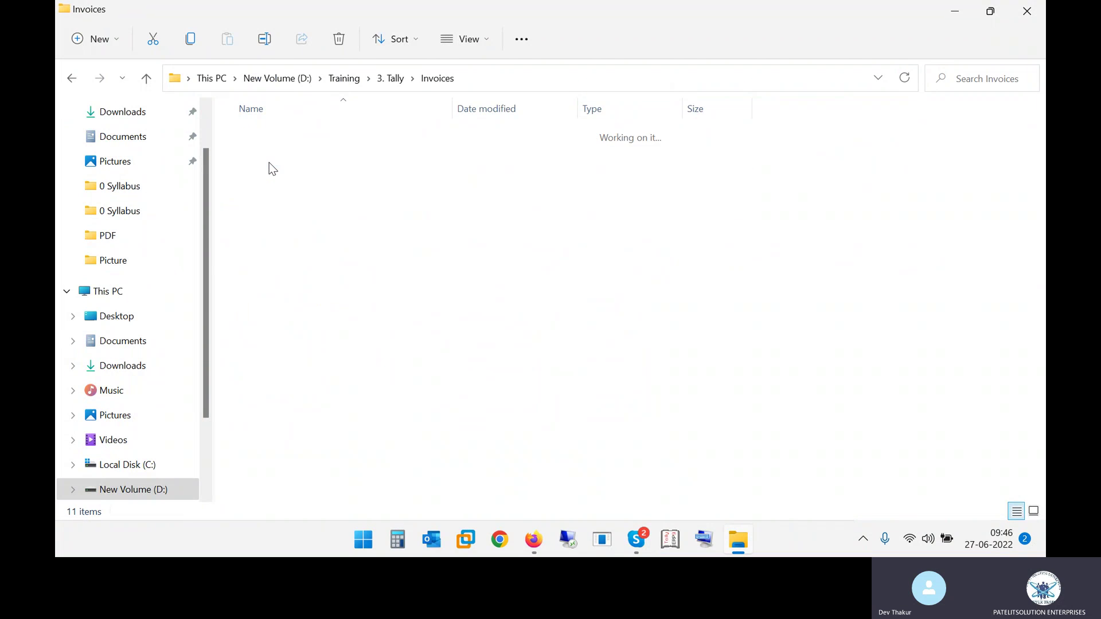
Step: Return to 3. Tally, open Notes > PDF, and scroll down to the 32 Contra file
{"action": "left_click", "coordinate": [74, 78]}
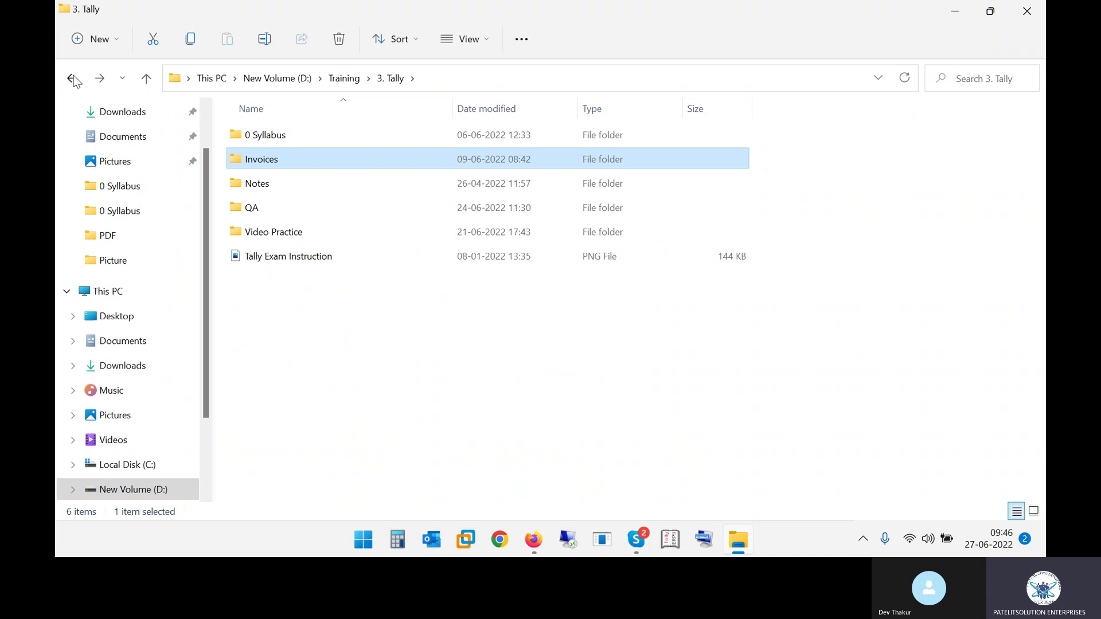
{"action": "left_click", "coordinate": [73, 79]}
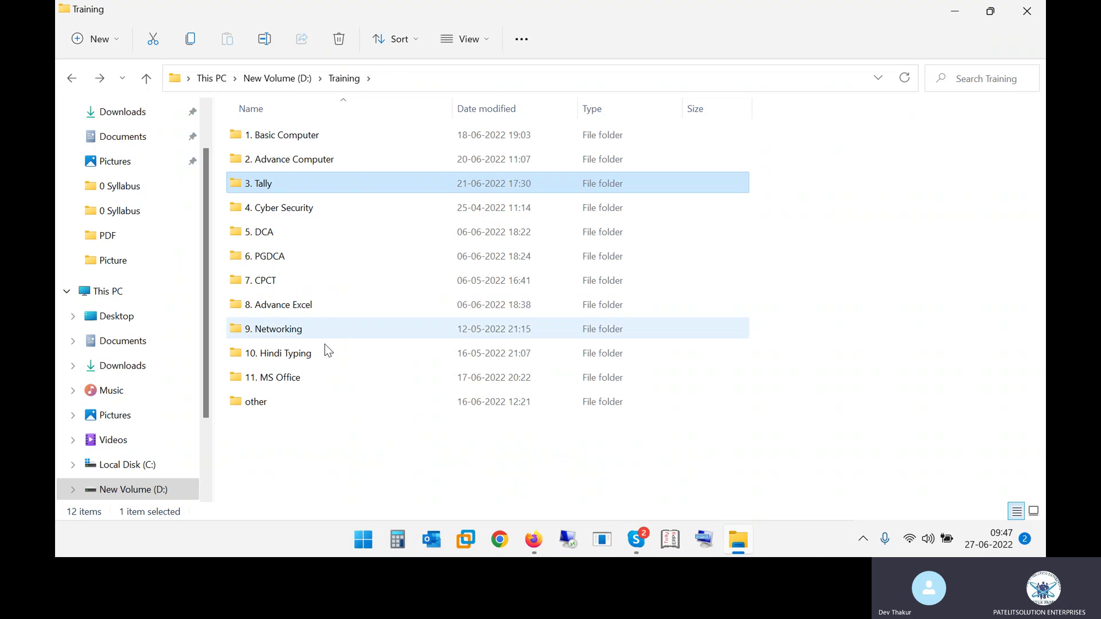
{"action": "double_click", "coordinate": [269, 180]}
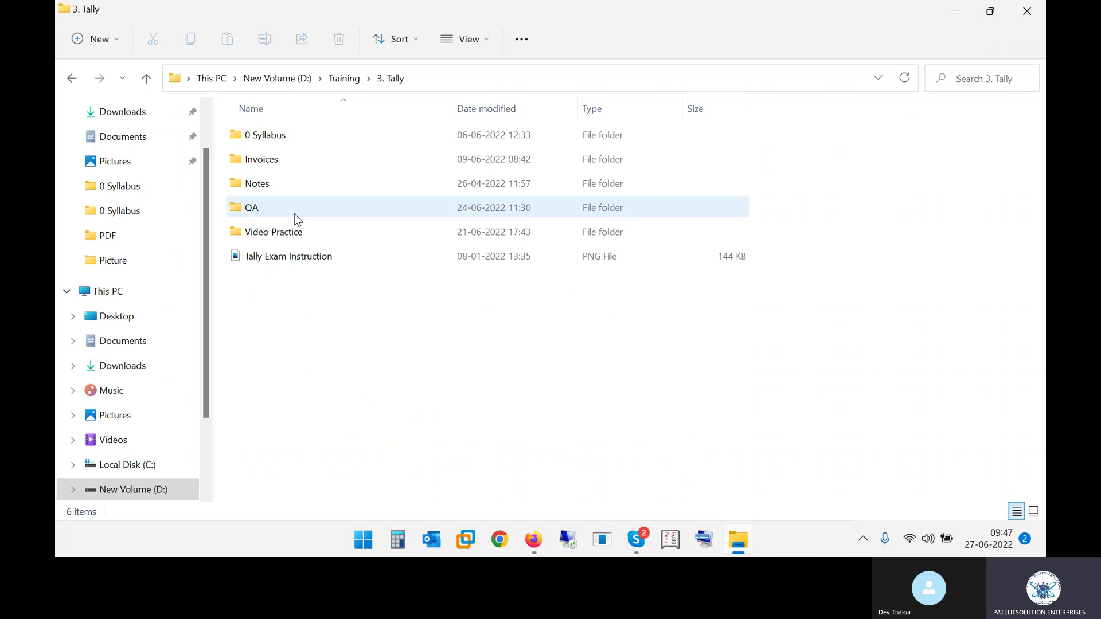
{"action": "double_click", "coordinate": [278, 184]}
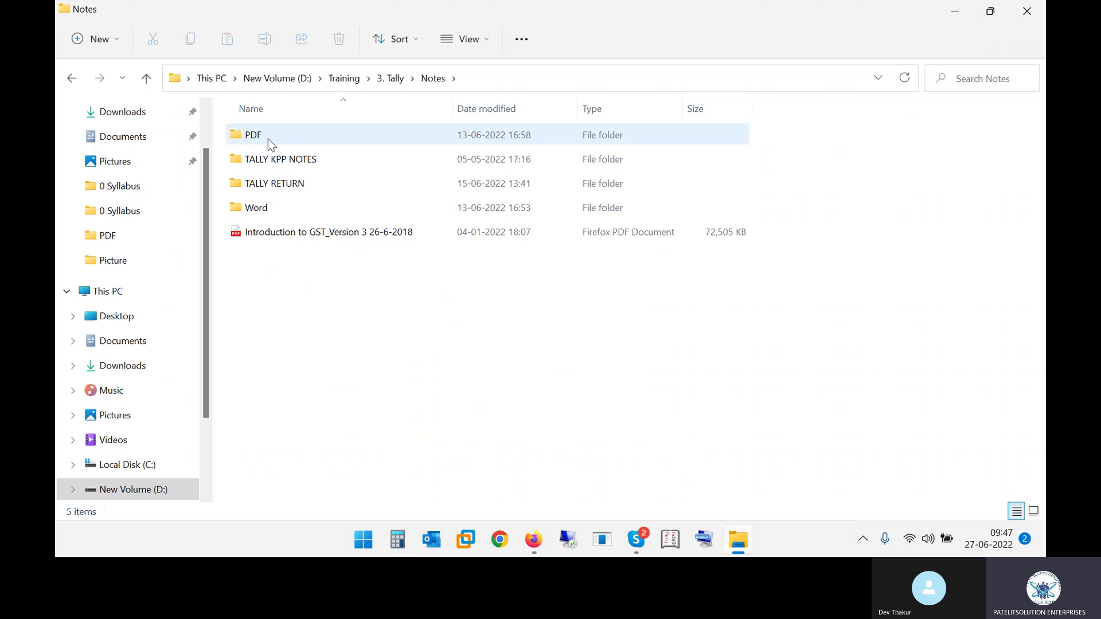
{"action": "double_click", "coordinate": [268, 140]}
{"action": "scroll", "coordinate": [337, 320], "scroll_direction": "down", "scroll_amount": 5}
{"action": "scroll", "coordinate": [340, 328], "scroll_direction": "down", "scroll_amount": 3}
Step: Open the 32 Contra PDF and scroll through its Cash to Bank, Bank to Cash, Bank to Bank notes
{"action": "left_click", "coordinate": [335, 326]}
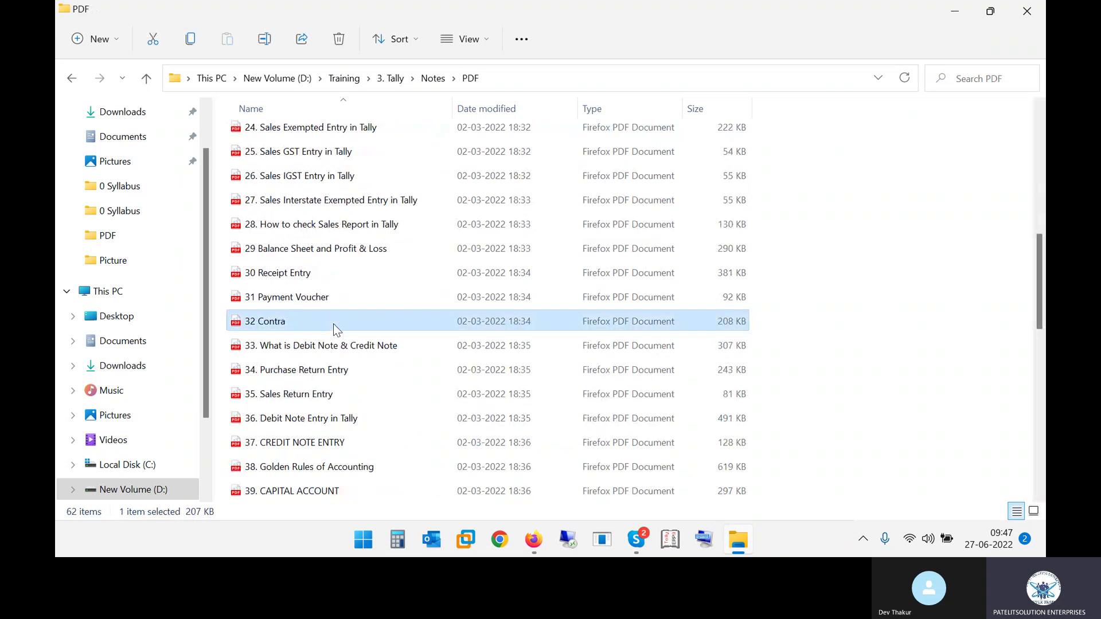
{"action": "double_click", "coordinate": [333, 324]}
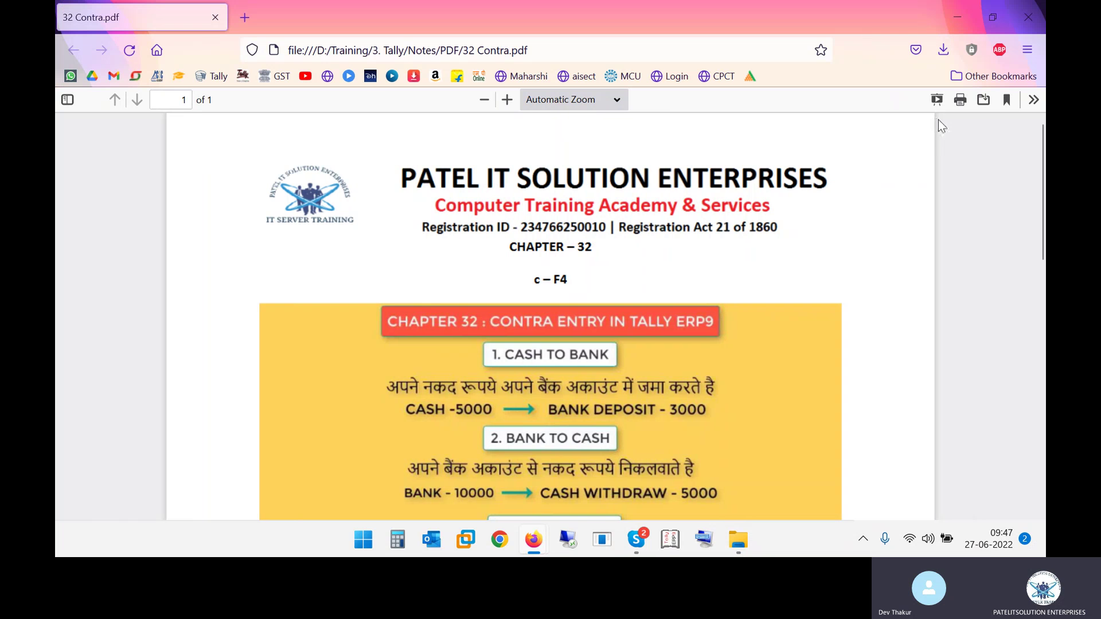
{"action": "scroll", "coordinate": [593, 297], "scroll_direction": "down", "scroll_amount": 2}
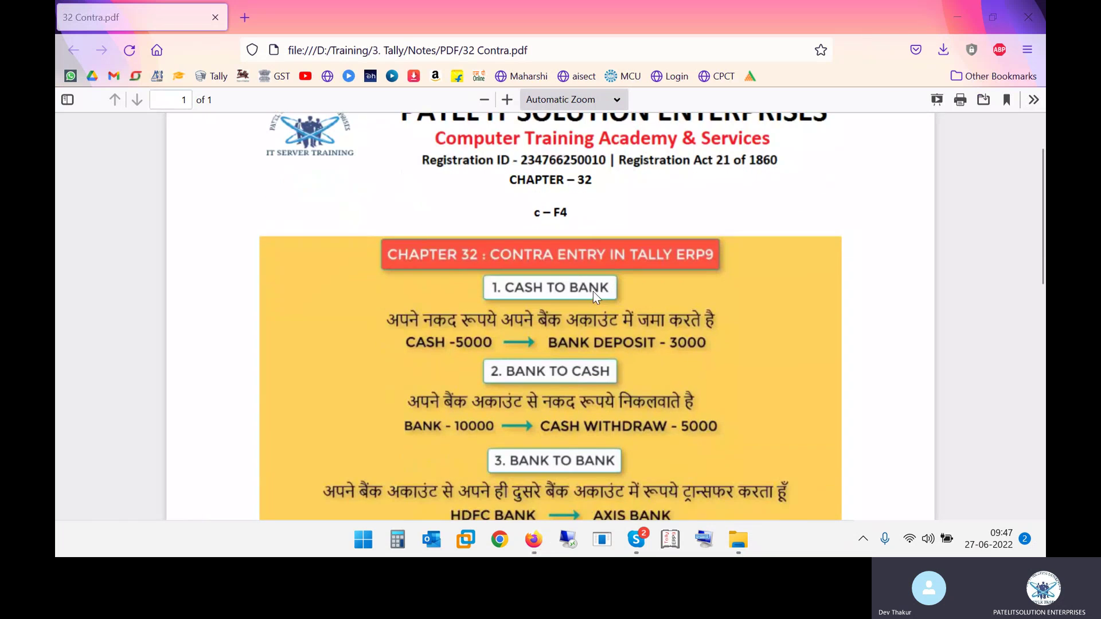
{"action": "scroll", "coordinate": [538, 287], "scroll_direction": "down", "scroll_amount": 3}
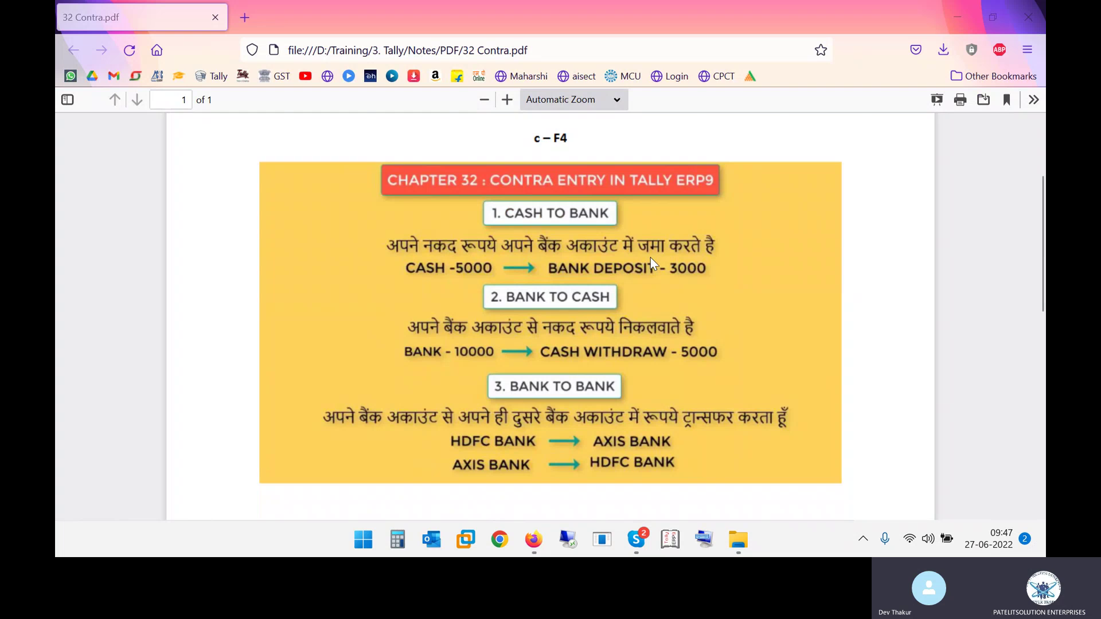
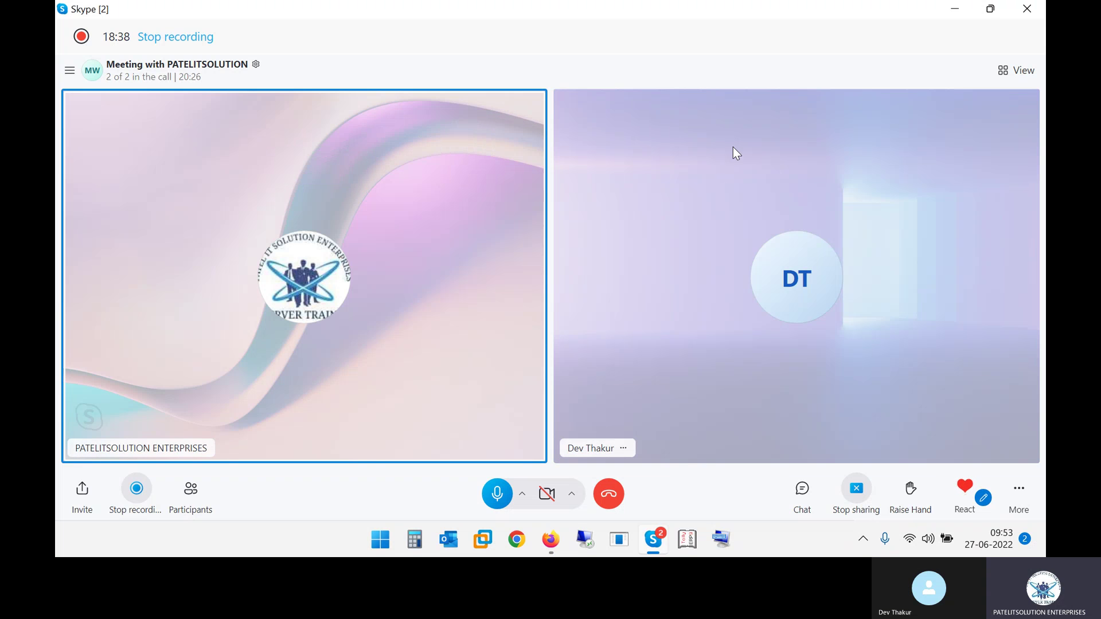
Step: Minimize the Skype call and open CONTRA-ENTRY-IN-TALLY.pdf in its own browser window
{"action": "left_click", "coordinate": [967, 10]}
{"action": "left_click_drag", "start_coordinate": [309, 54], "coordinate": [690, 116]}
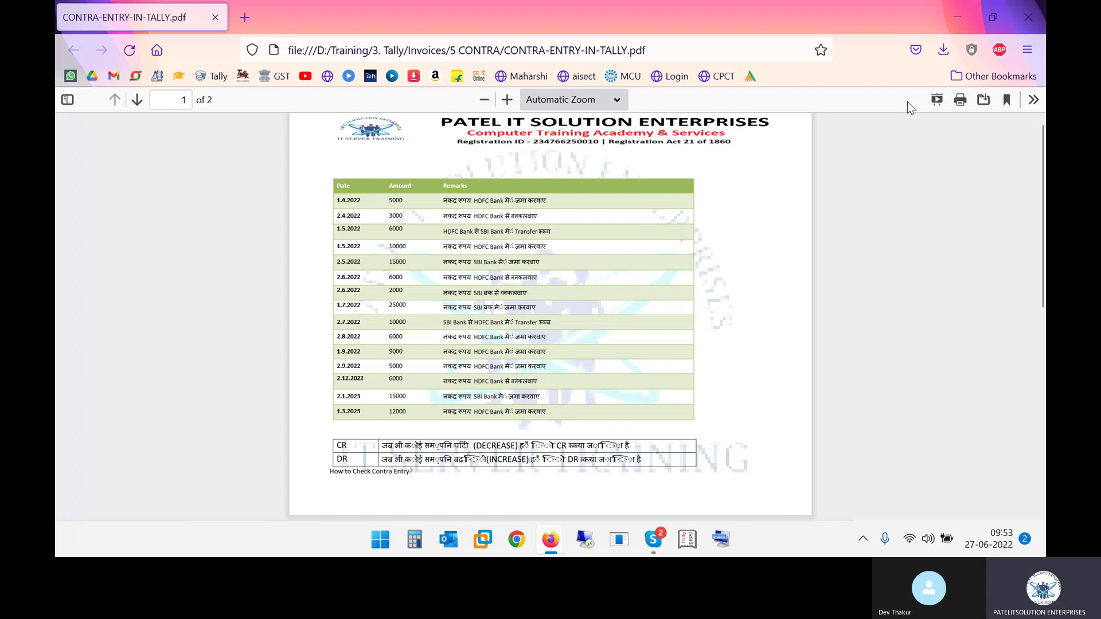
Step: Zoom the PDF to 90%, review the table's first six contra entries, then launch Tally.ERP 9
{"action": "left_click", "coordinate": [507, 99]}
{"action": "left_click", "coordinate": [507, 100]}
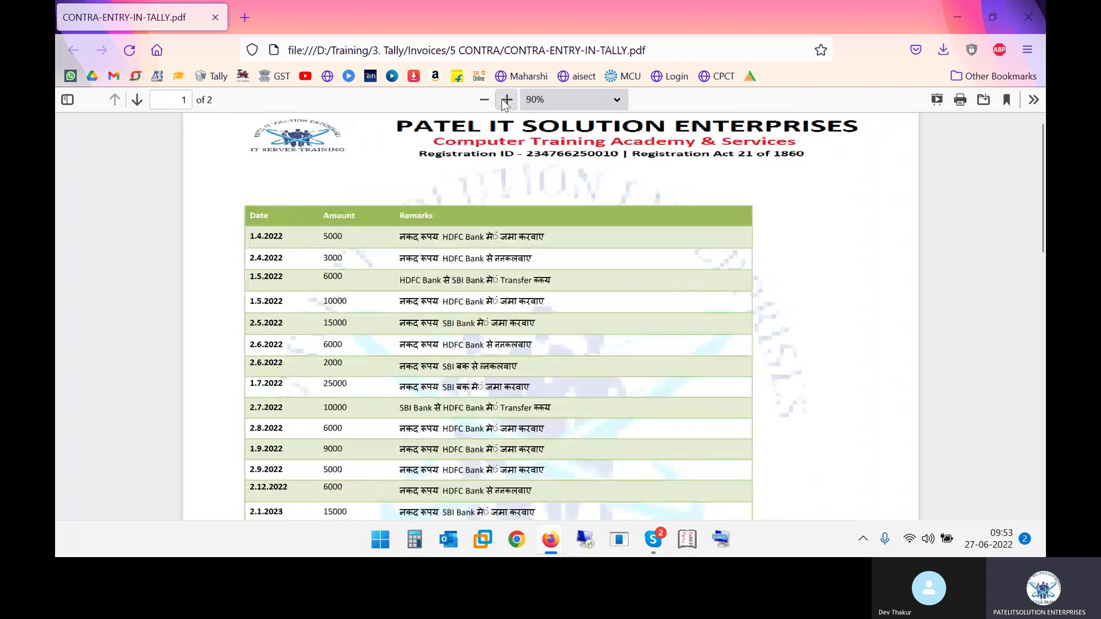
{"action": "scroll", "coordinate": [460, 296], "scroll_direction": "down", "scroll_amount": 1}
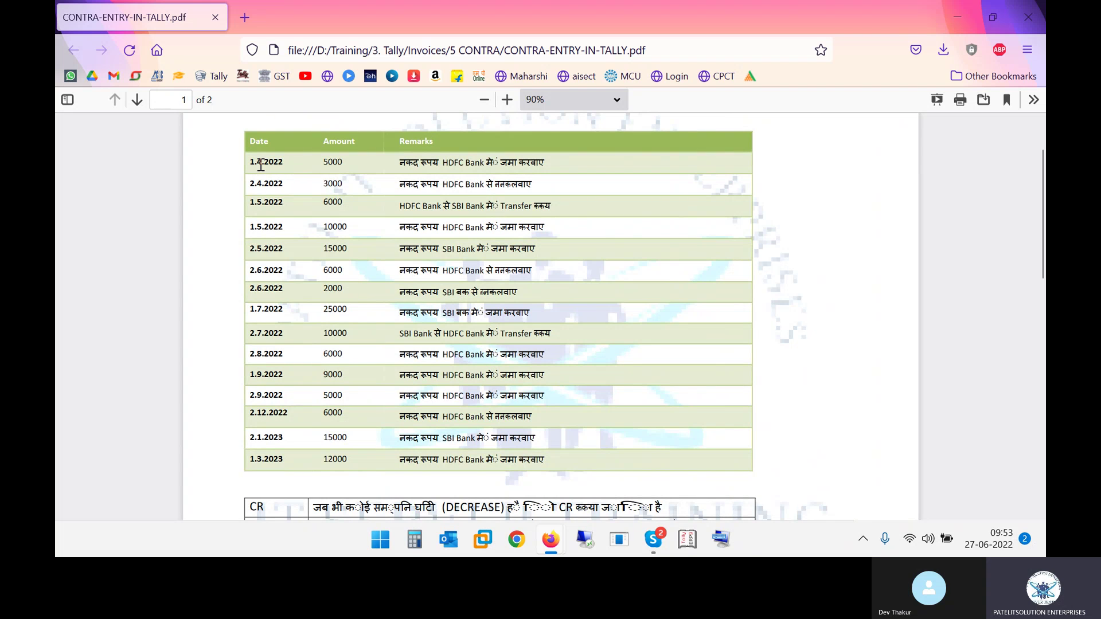
{"action": "left_click_drag", "start_coordinate": [257, 164], "coordinate": [282, 163]}
{"action": "left_click", "coordinate": [416, 169]}
{"action": "left_click_drag", "start_coordinate": [415, 169], "coordinate": [512, 198]}
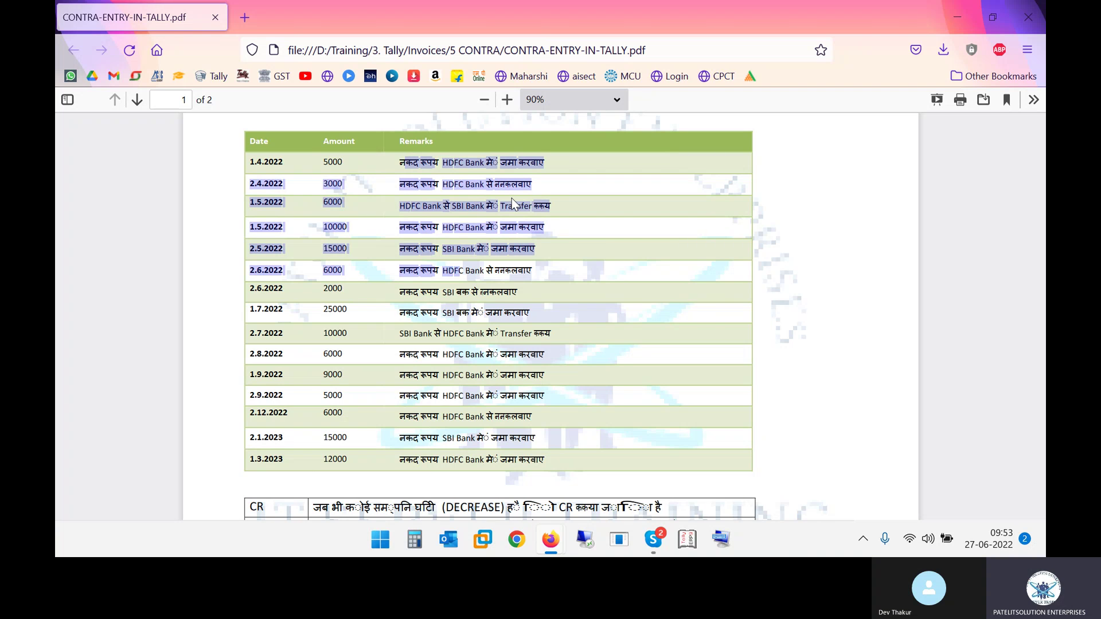
{"action": "left_click", "coordinate": [687, 539]}
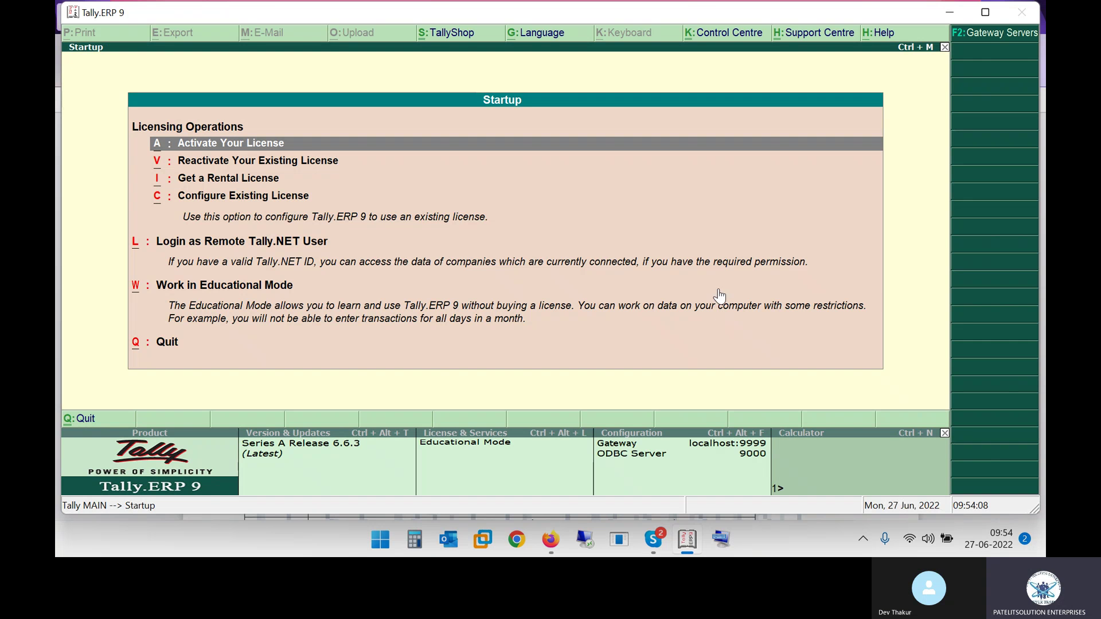
Step: Log in to Tally and load the company Bhoomi Pvt Ltd
{"action": "left_click", "coordinate": [718, 290]}
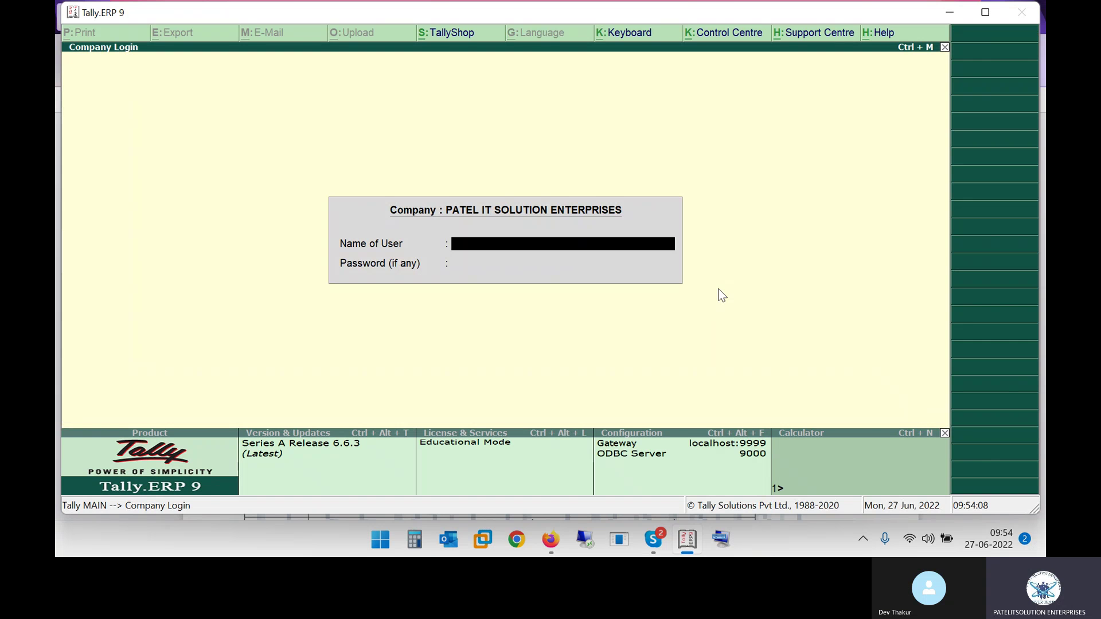
{"action": "key", "text": "Escape"}
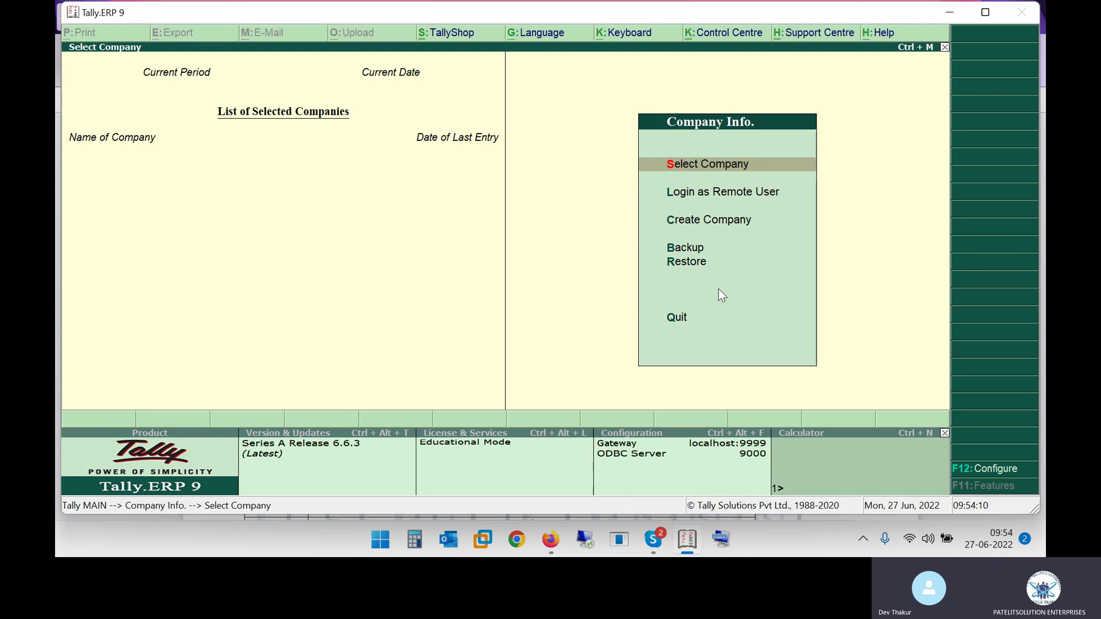
{"action": "type", "text": "Bh"}
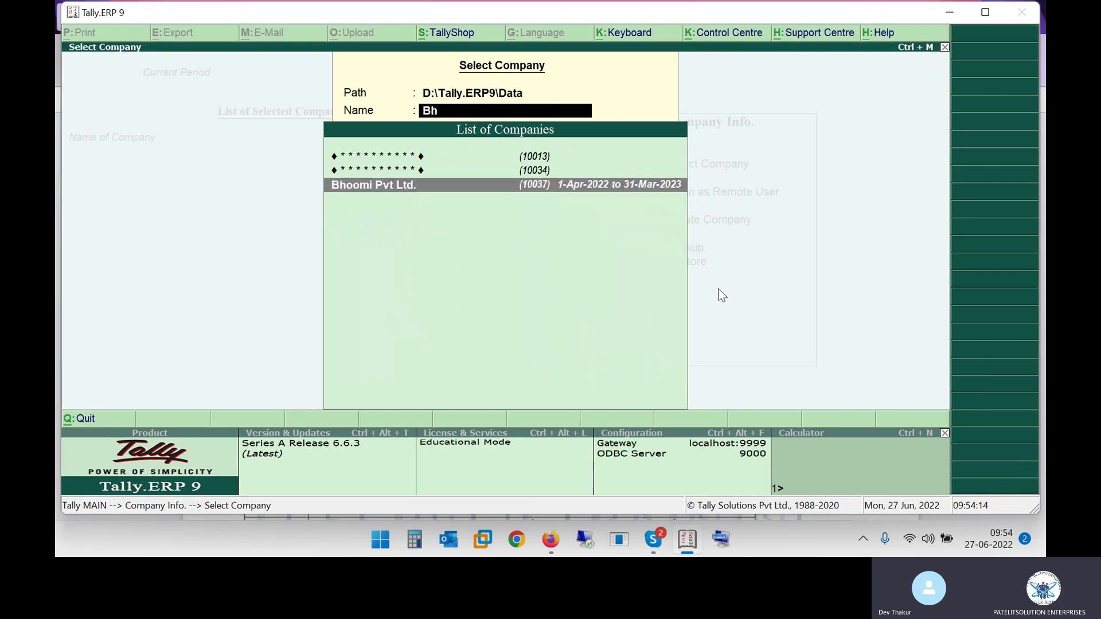
{"action": "key", "text": "Return"}
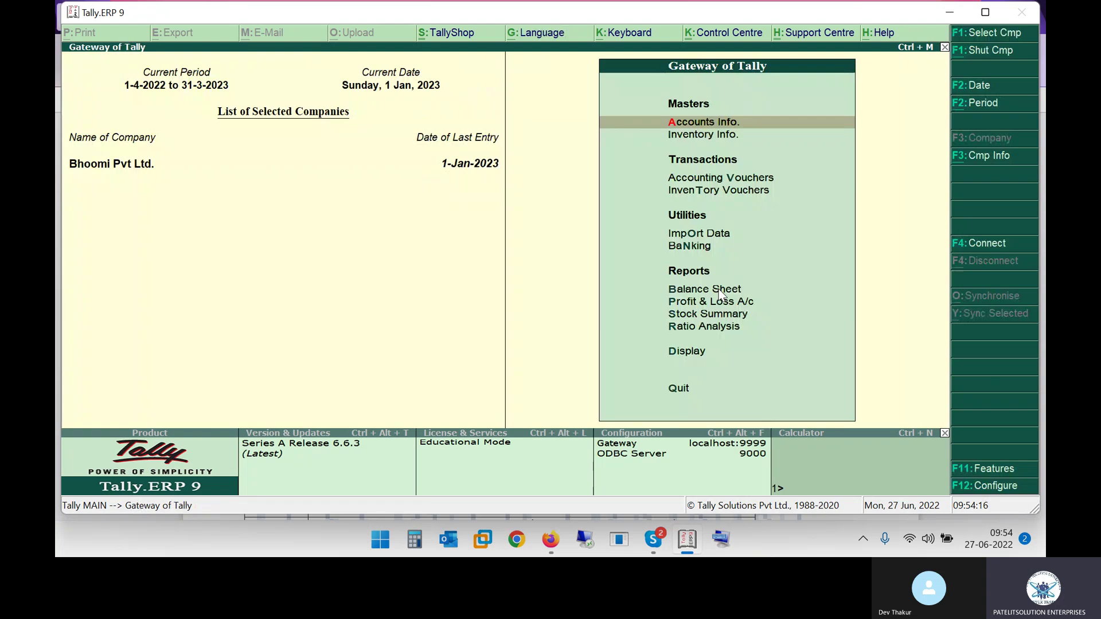
Step: In the PDF table, select the first entry's date, 1.4.2022
{"action": "key", "text": "alt+Tab"}
{"action": "left_click", "coordinate": [579, 196]}
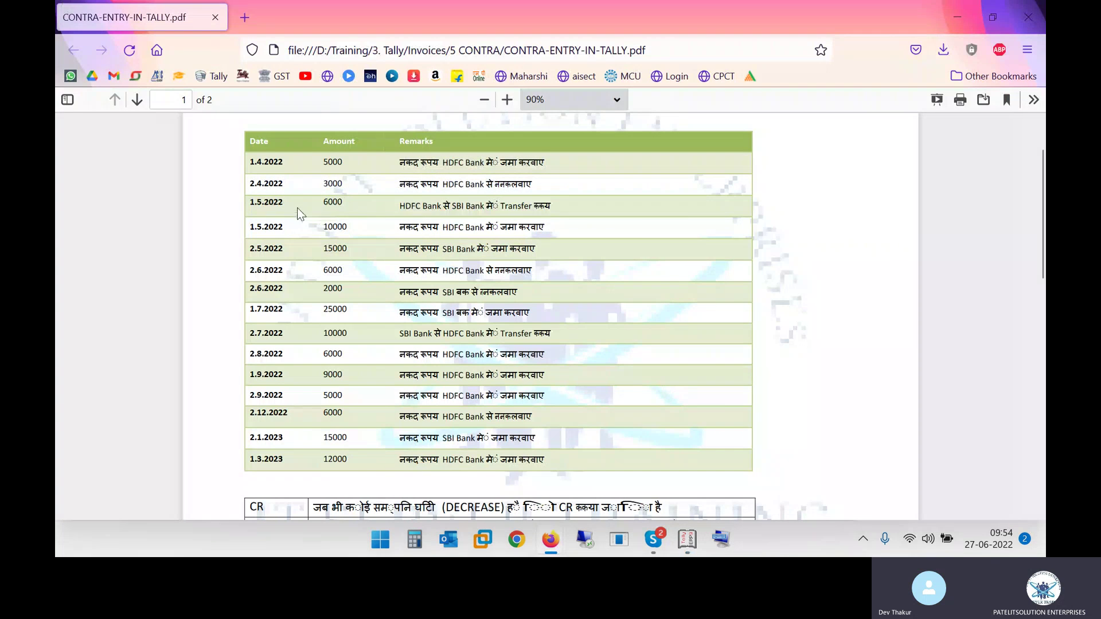
{"action": "left_click_drag", "start_coordinate": [253, 162], "coordinate": [298, 167]}
Step: Start a new Contra voucher dated 1-Apr-2022
{"action": "key", "text": "alt+Tab"}
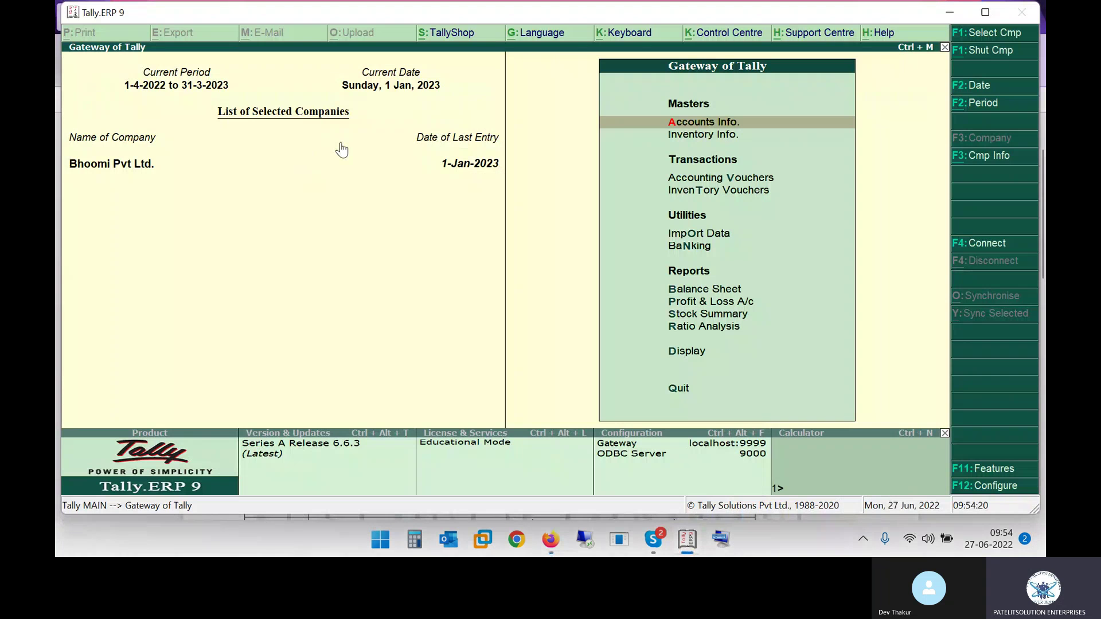
{"action": "key", "text": "v"}
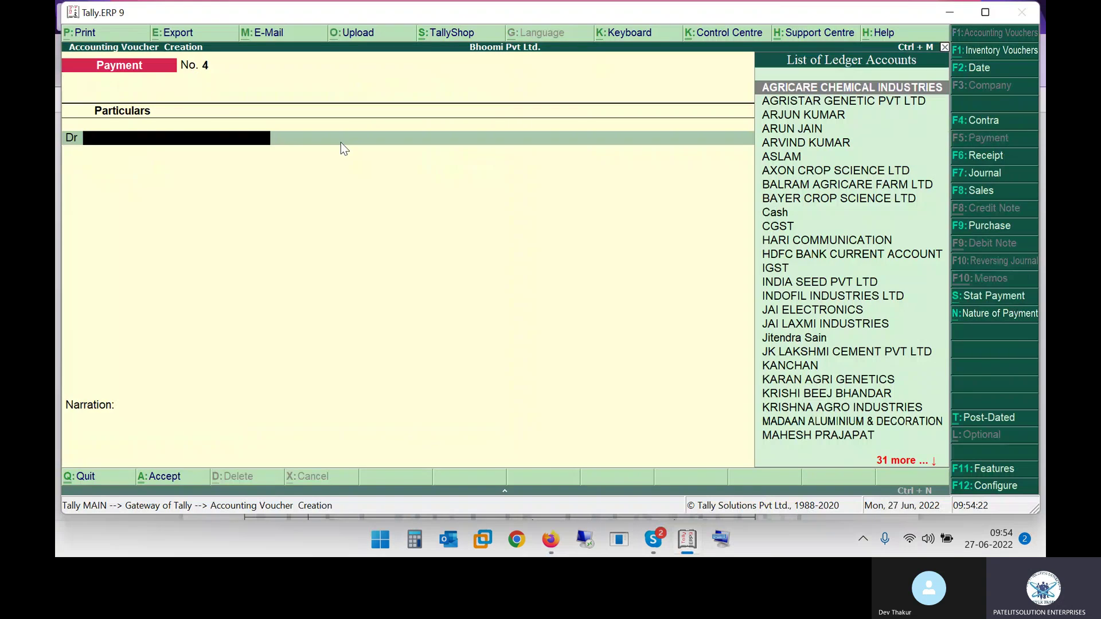
{"action": "key", "text": "F4"}
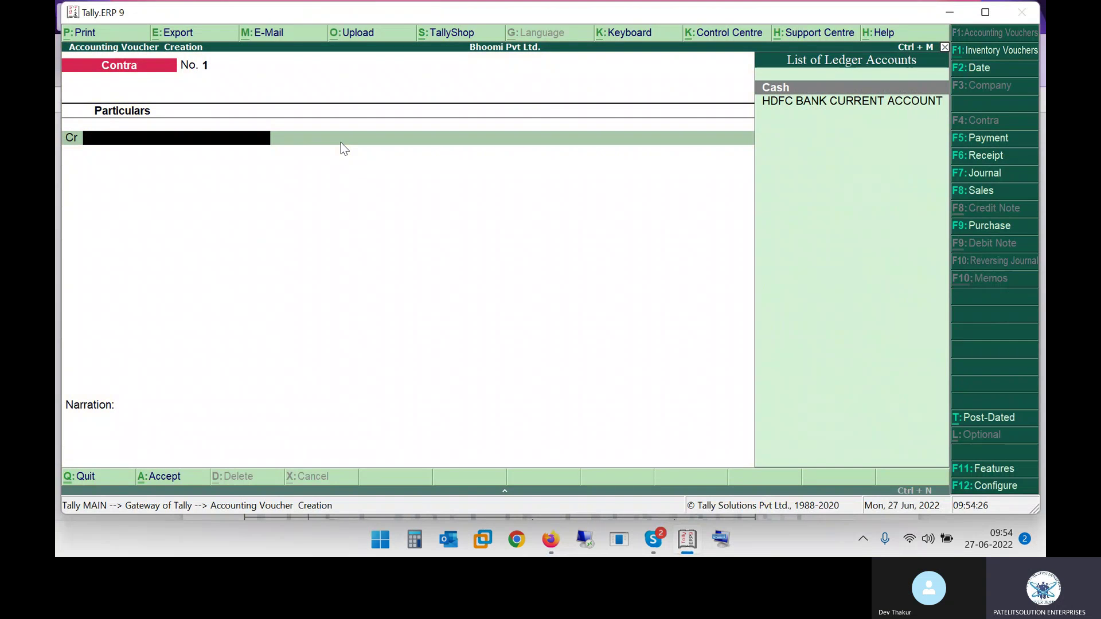
{"action": "key", "text": "alt+Tab"}
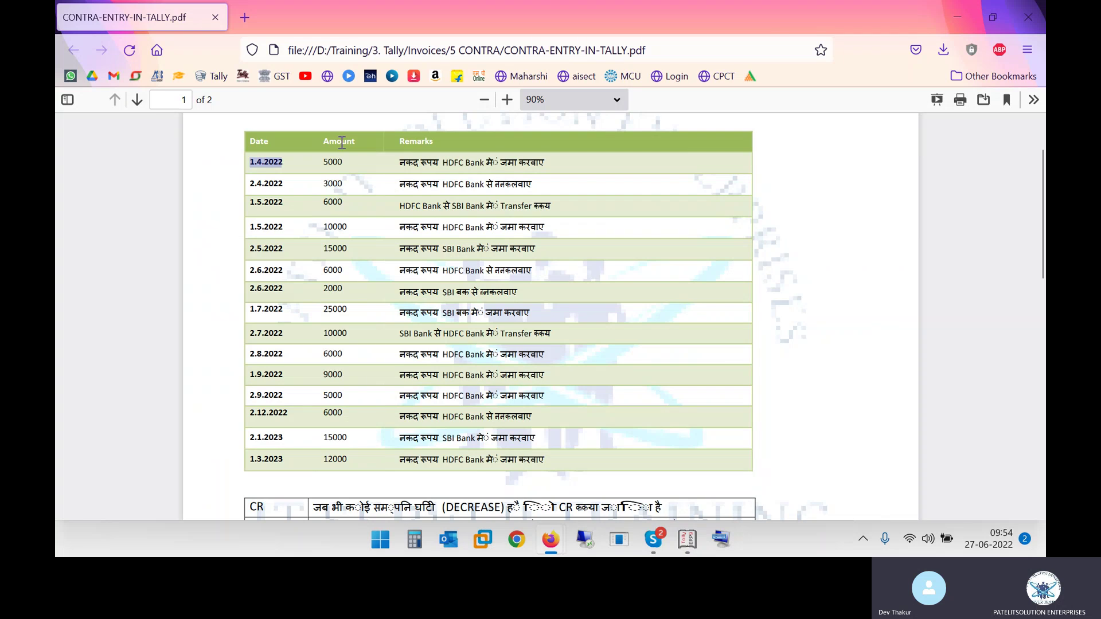
{"action": "key", "text": "alt+Tab"}
{"action": "key", "text": "F2"}
{"action": "type", "text": "01-04"}
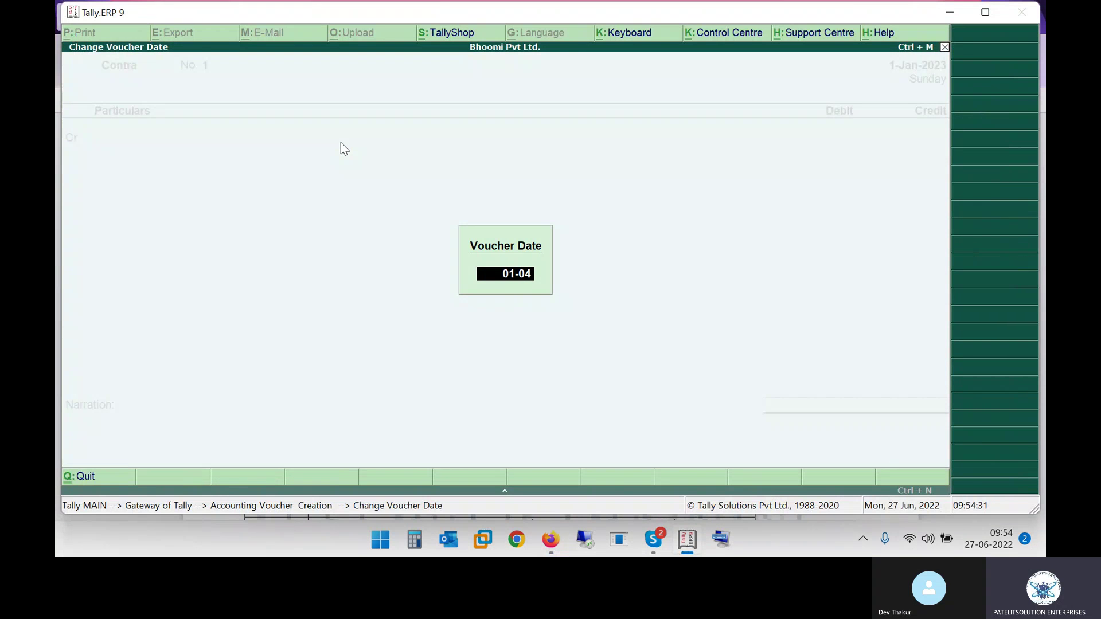
{"action": "key", "text": "Return"}
Step: Enlarge the PDF table to 110% and highlight its header and first entry
{"action": "key", "text": "alt+Tab"}
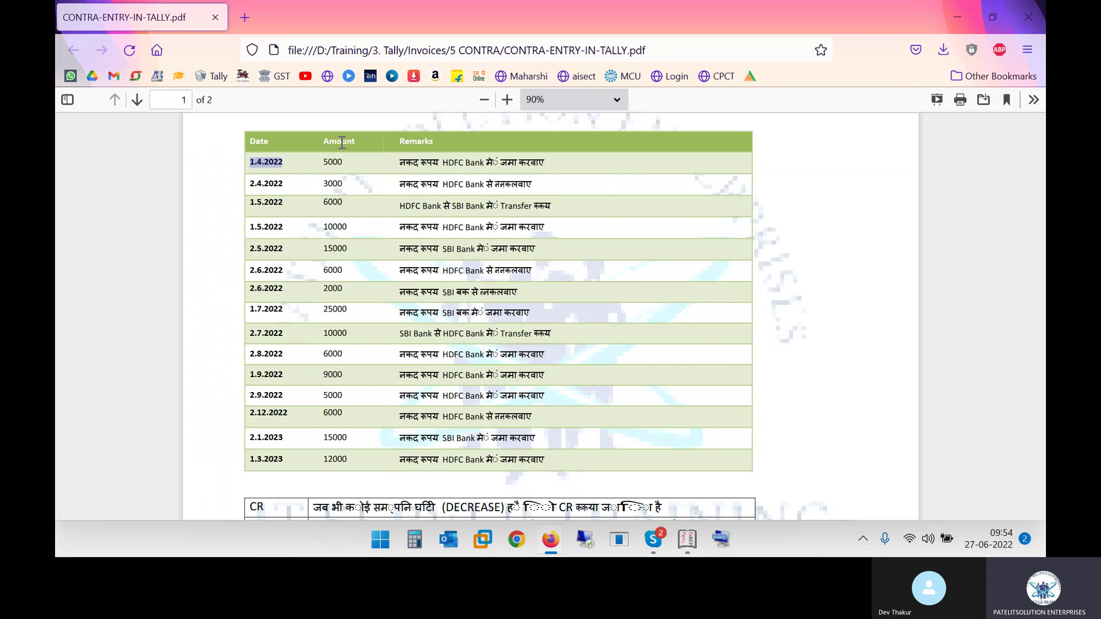
{"action": "key", "text": "alt+Tab"}
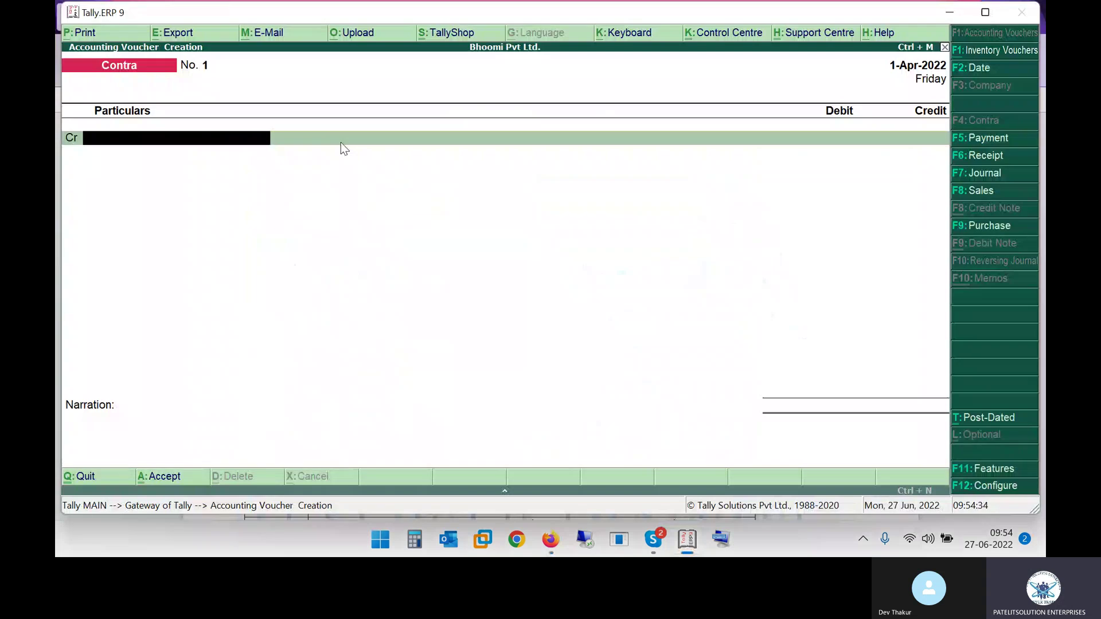
{"action": "key", "text": "alt+Tab"}
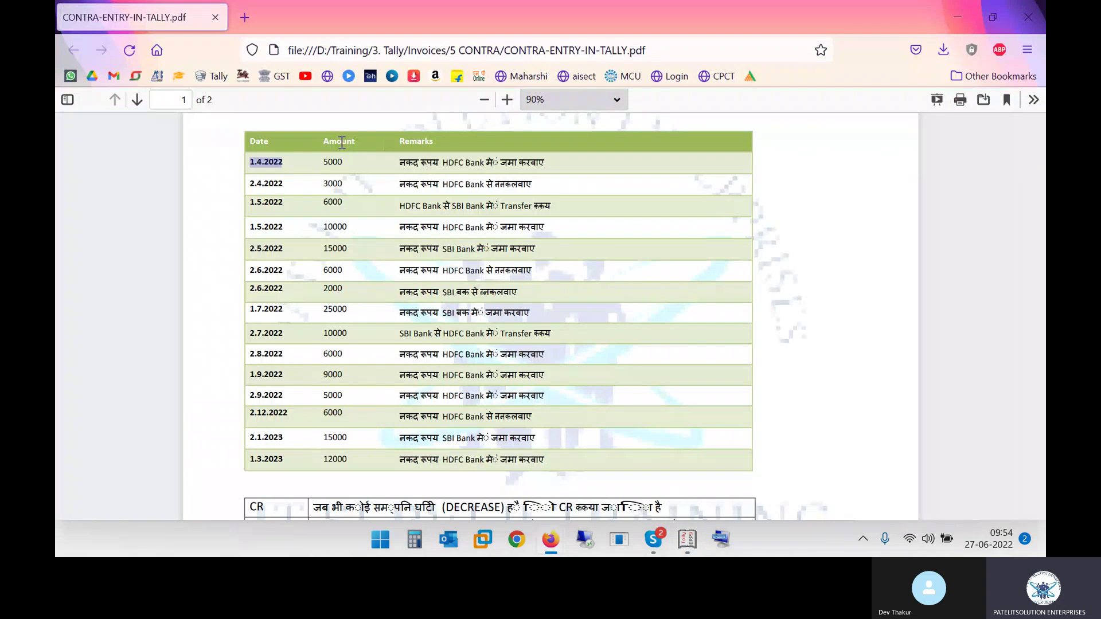
{"action": "left_click_drag", "start_coordinate": [401, 169], "coordinate": [559, 107]}
{"action": "left_click", "coordinate": [508, 100]}
{"action": "left_click", "coordinate": [508, 100]}
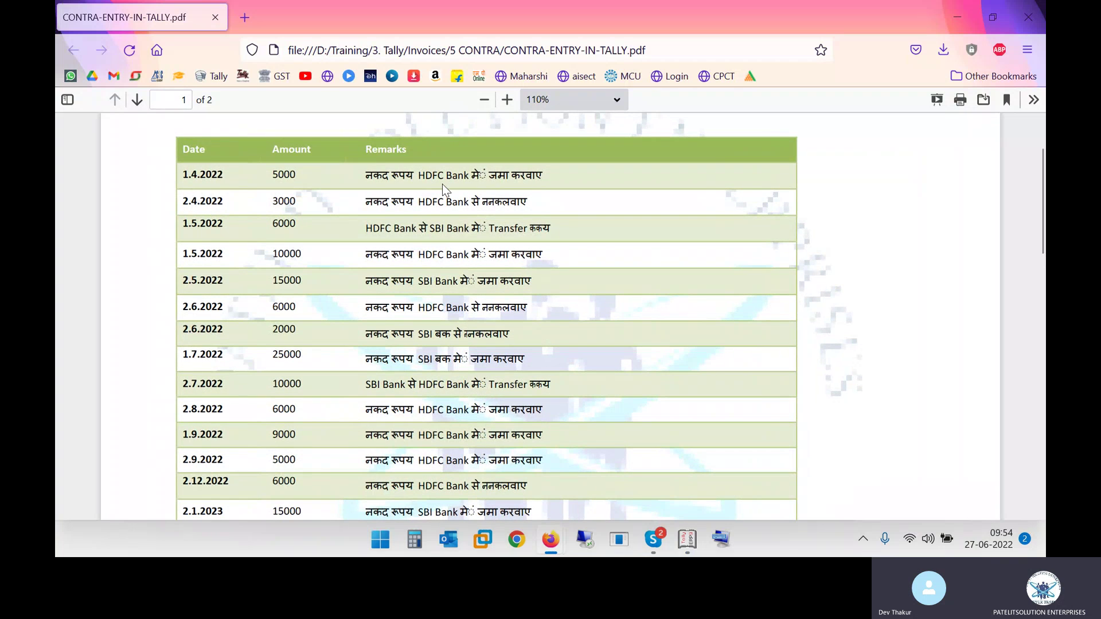
Step: Credit Cash with 5,000 in the Contra voucher
{"action": "key", "text": "alt+Tab"}
{"action": "type", "text": "Cash"}
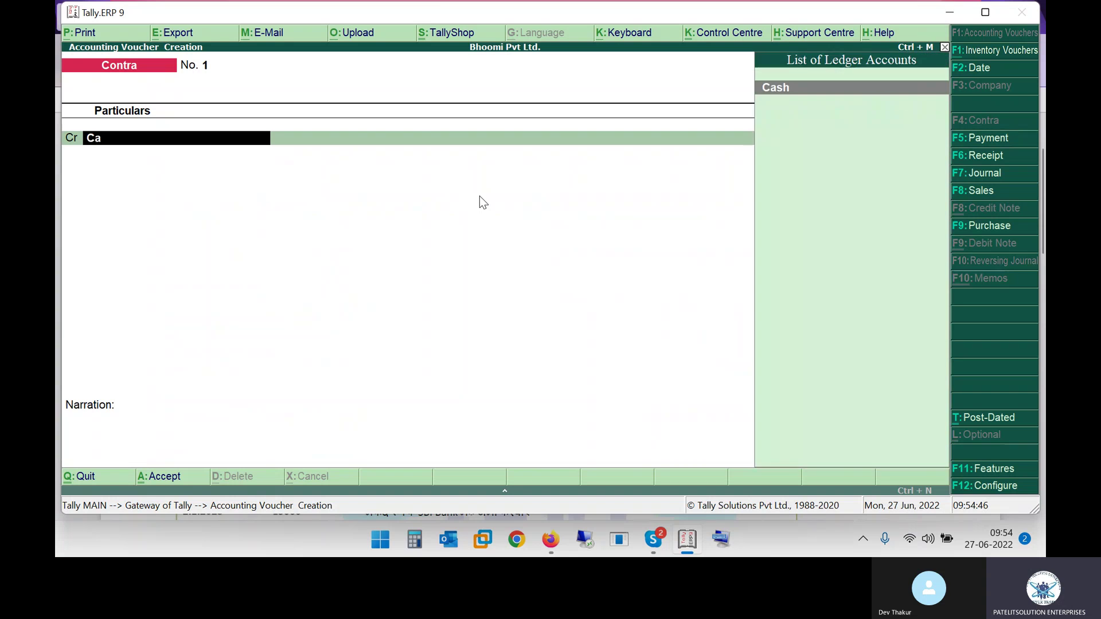
{"action": "key", "text": "Return"}
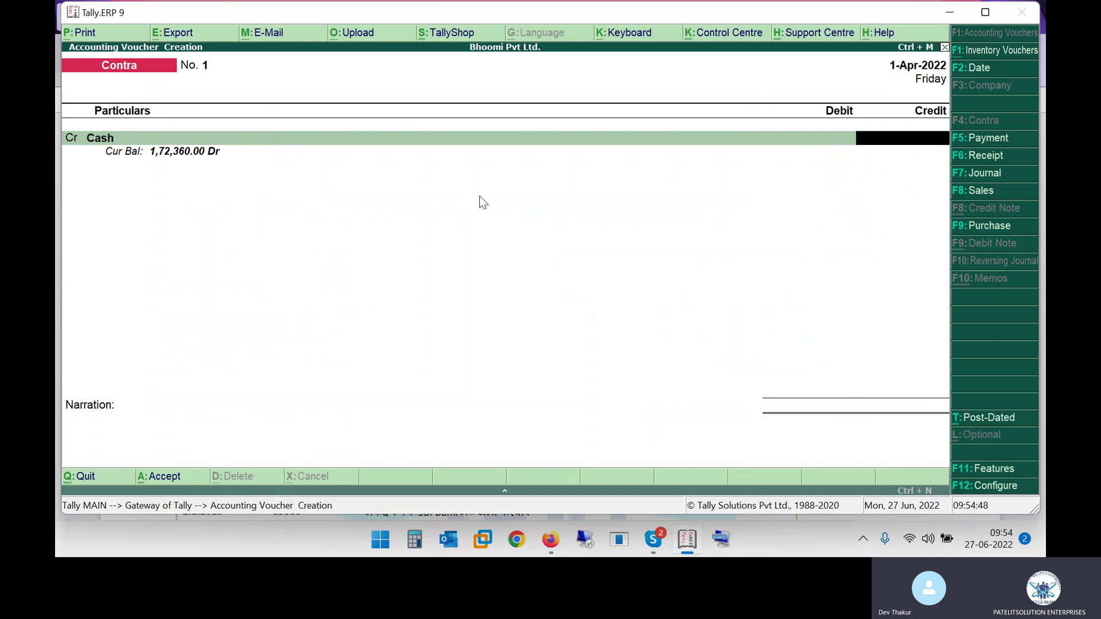
{"action": "key", "text": "alt+Tab"}
Step: Debit HDFC BANK CURRENT ACCOUNT with 5,000
{"action": "key", "text": "alt+Tab"}
{"action": "type", "text": "5000"}
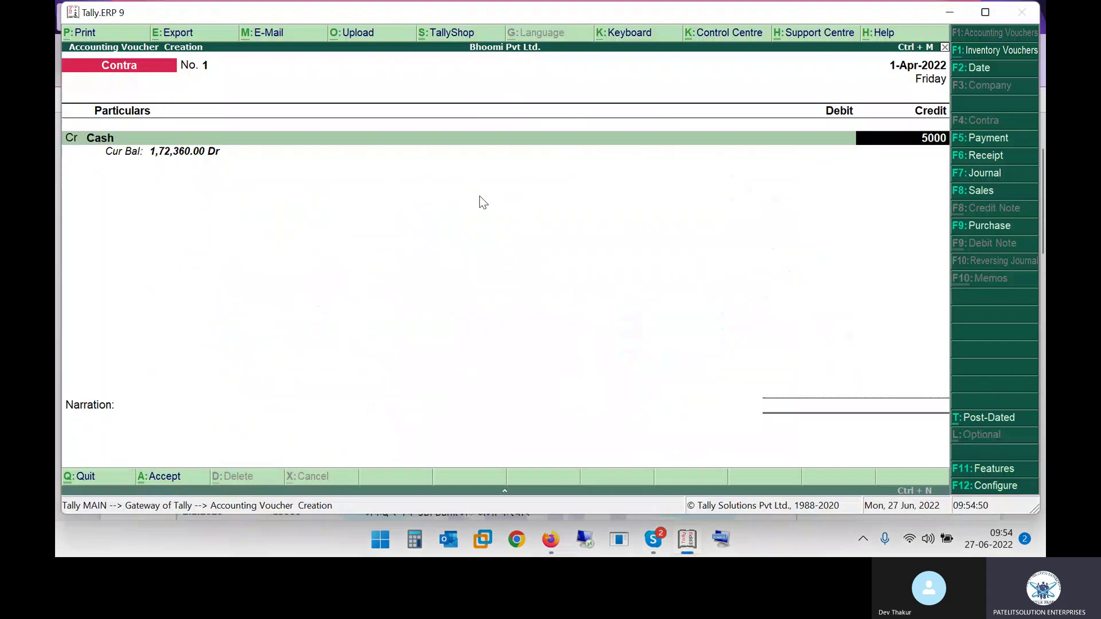
{"action": "key", "text": "Return"}
{"action": "key", "text": "alt+Tab"}
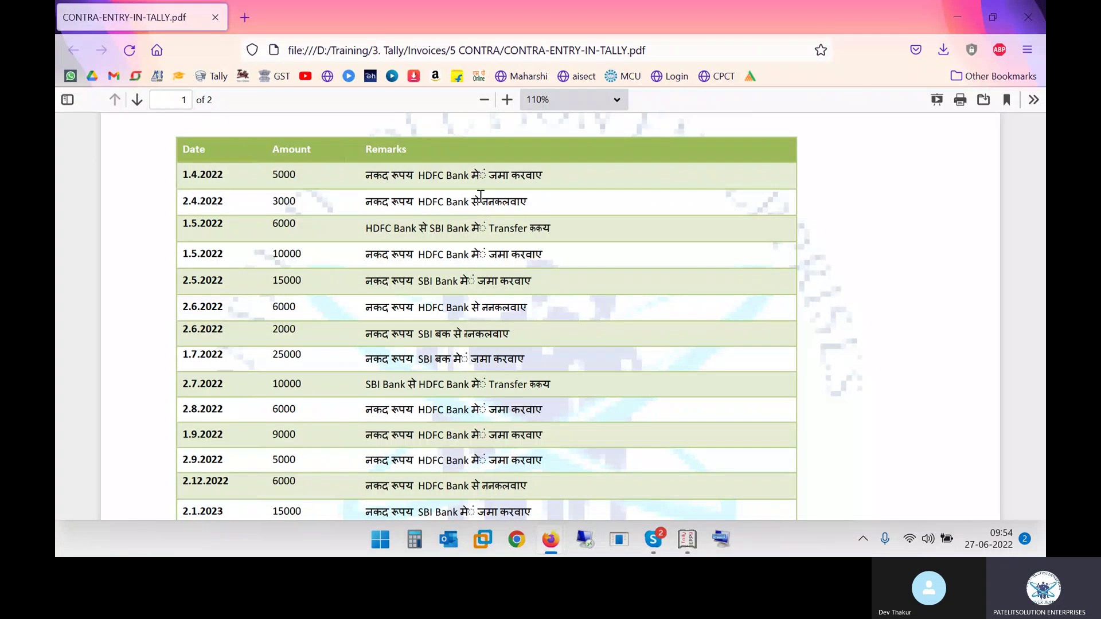
{"action": "key", "text": "alt+Tab"}
{"action": "type", "text": "Hd"}
{"action": "key", "text": "Return"}
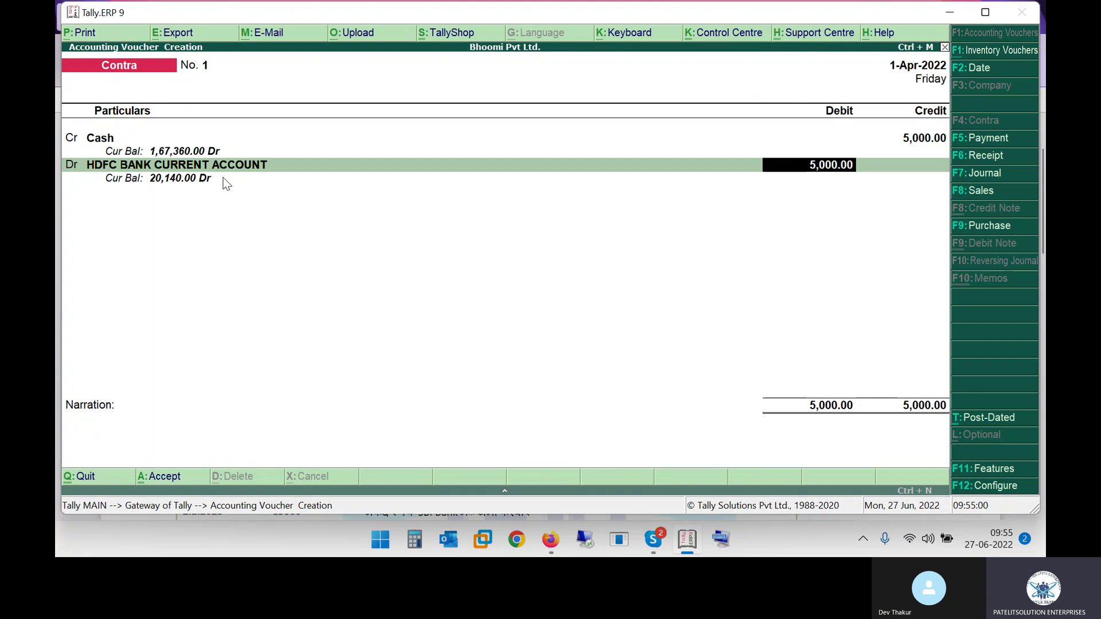
{"action": "key", "text": "Return"}
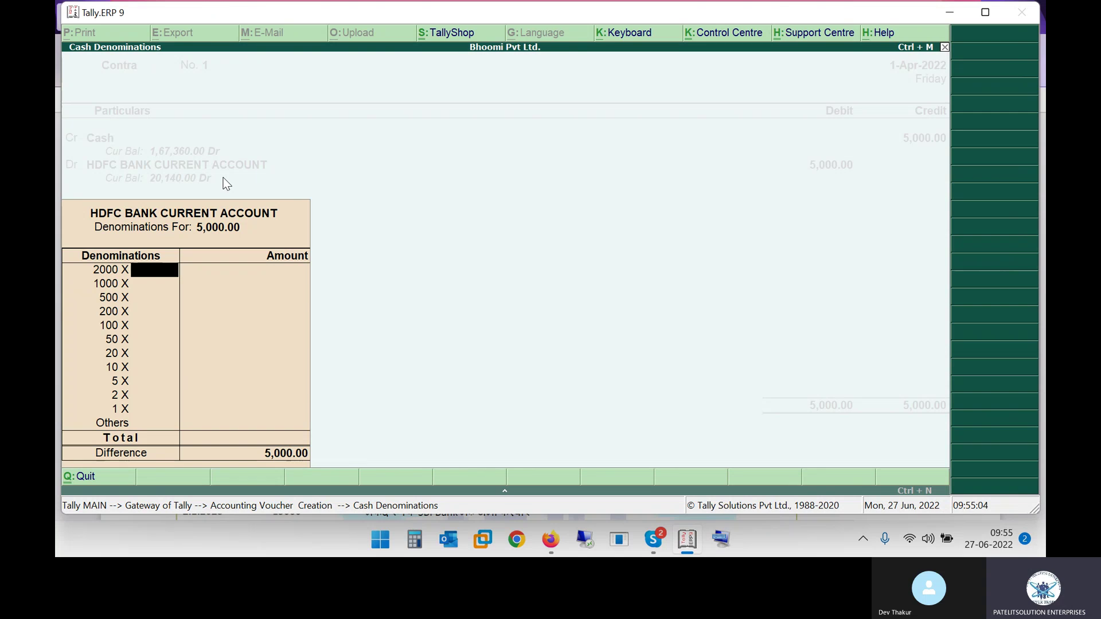
Step: Enter two 2000 notes and two 500 notes as the 5,000 cash denominations
{"action": "type", "text": "2"}
{"action": "key", "text": "Return"}
{"action": "key", "text": "Return"}
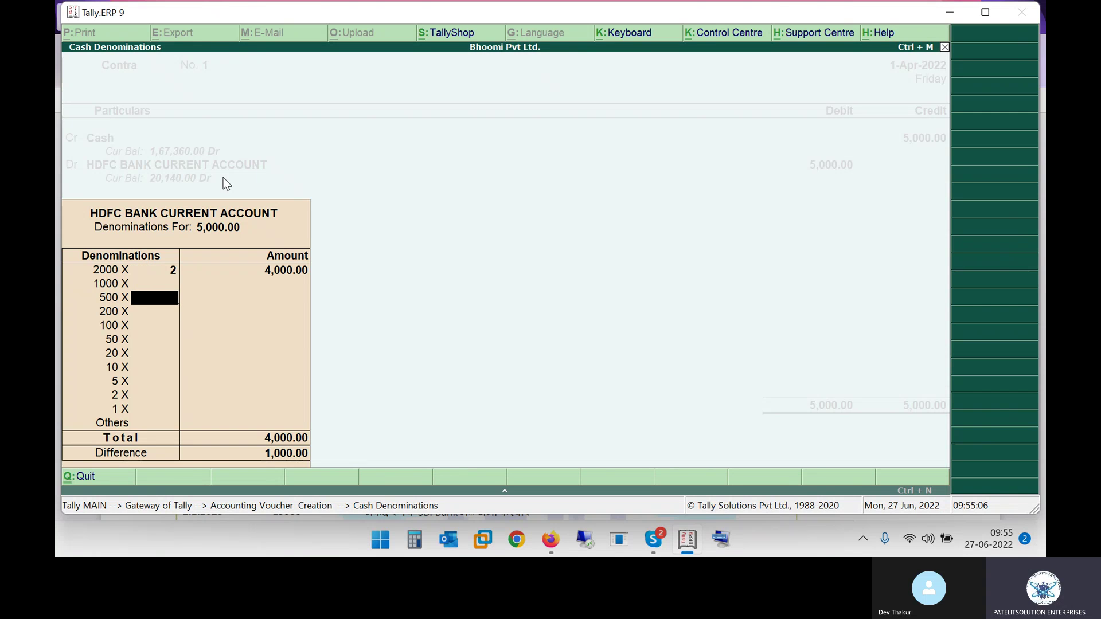
{"action": "type", "text": "2"}
{"action": "key", "text": "Return"}
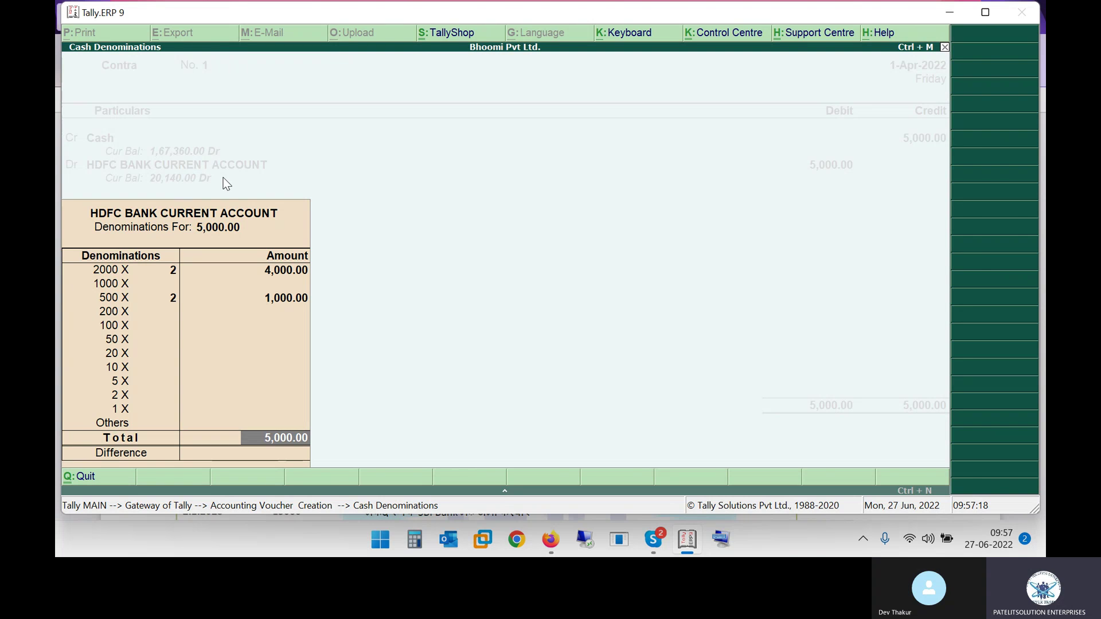
{"action": "key", "text": "Return"}
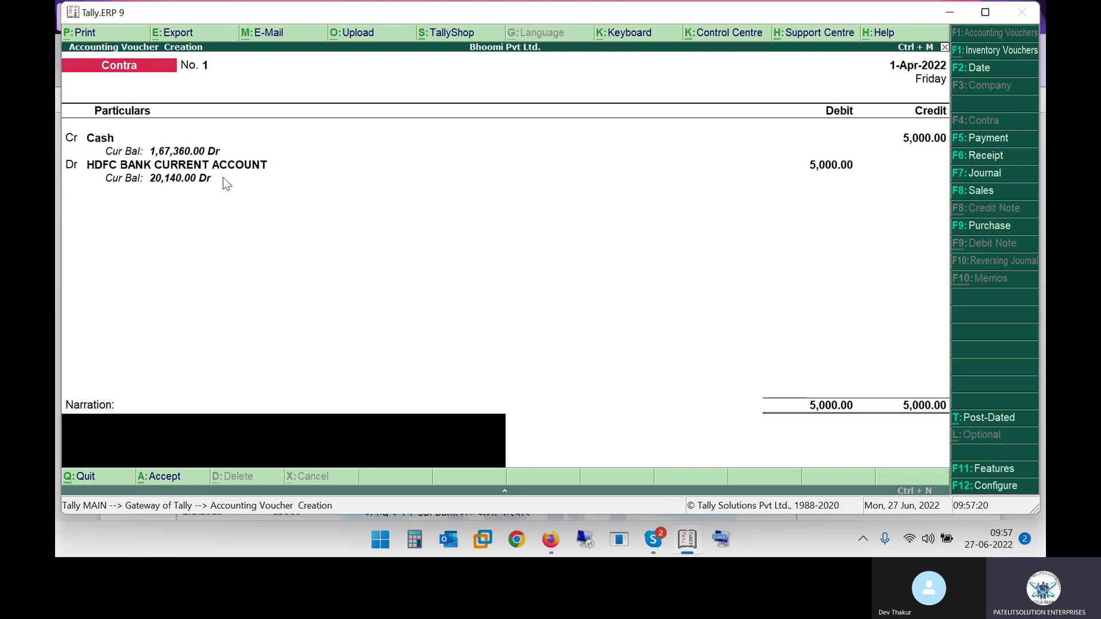
Step: Save voucher No. 1 and read the 2.4.2022 row: 3000 cash withdrawal
{"action": "key", "text": "Return"}
{"action": "key", "text": "Return"}
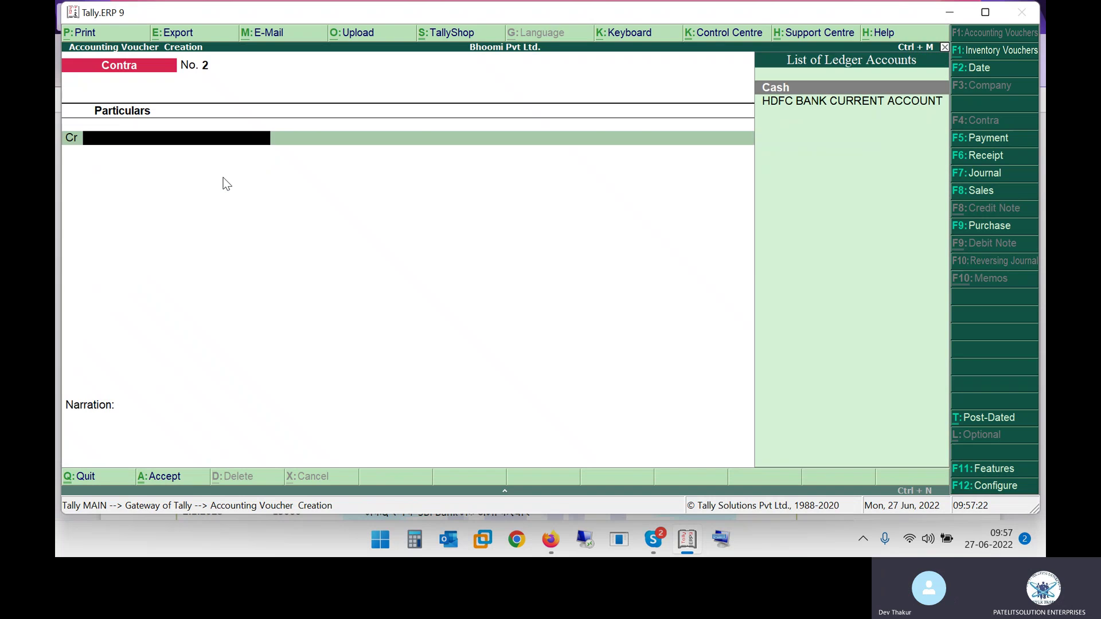
{"action": "key", "text": "alt+Tab"}
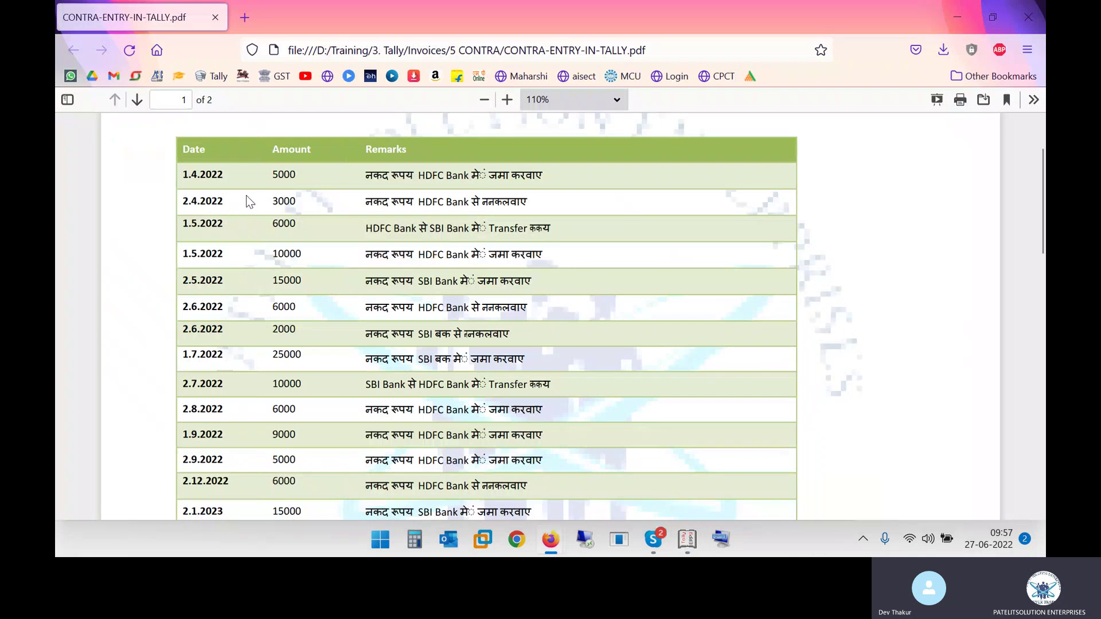
{"action": "left_click_drag", "start_coordinate": [200, 202], "coordinate": [298, 202]}
{"action": "left_click_drag", "start_coordinate": [391, 202], "coordinate": [484, 203]}
{"action": "left_click", "coordinate": [491, 204]}
{"action": "left_click_drag", "start_coordinate": [383, 204], "coordinate": [519, 206]}
{"action": "left_click", "coordinate": [559, 207]}
Step: Check the 2.4.2022 remark to confirm the cash is withdrawn from HDFC Bank
{"action": "left_click_drag", "start_coordinate": [446, 202], "coordinate": [458, 202]}
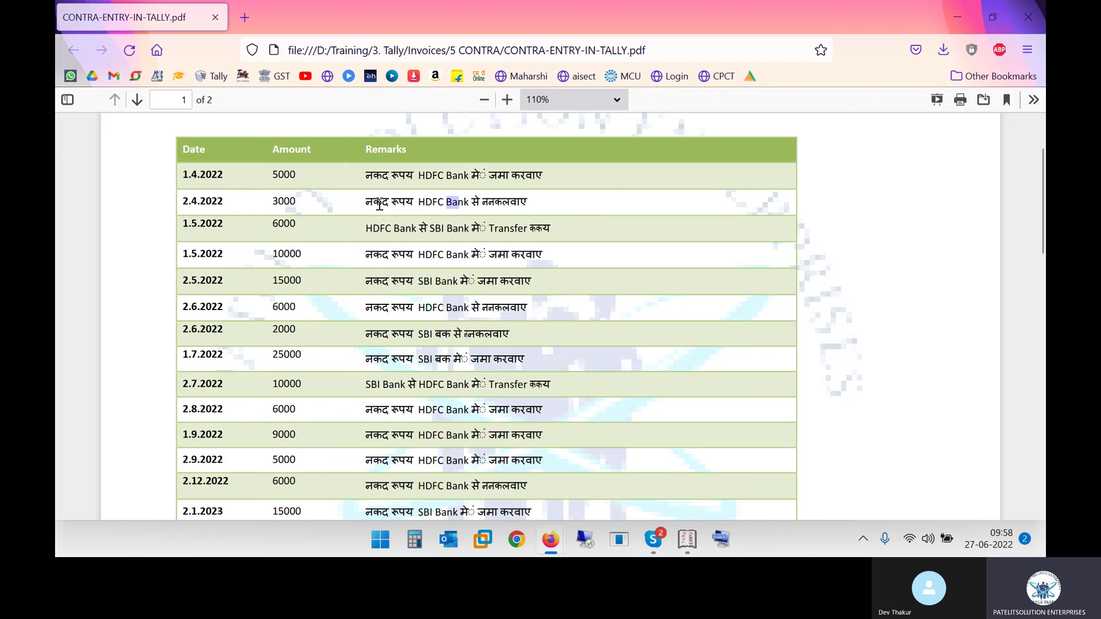
{"action": "left_click_drag", "start_coordinate": [373, 202], "coordinate": [414, 210]}
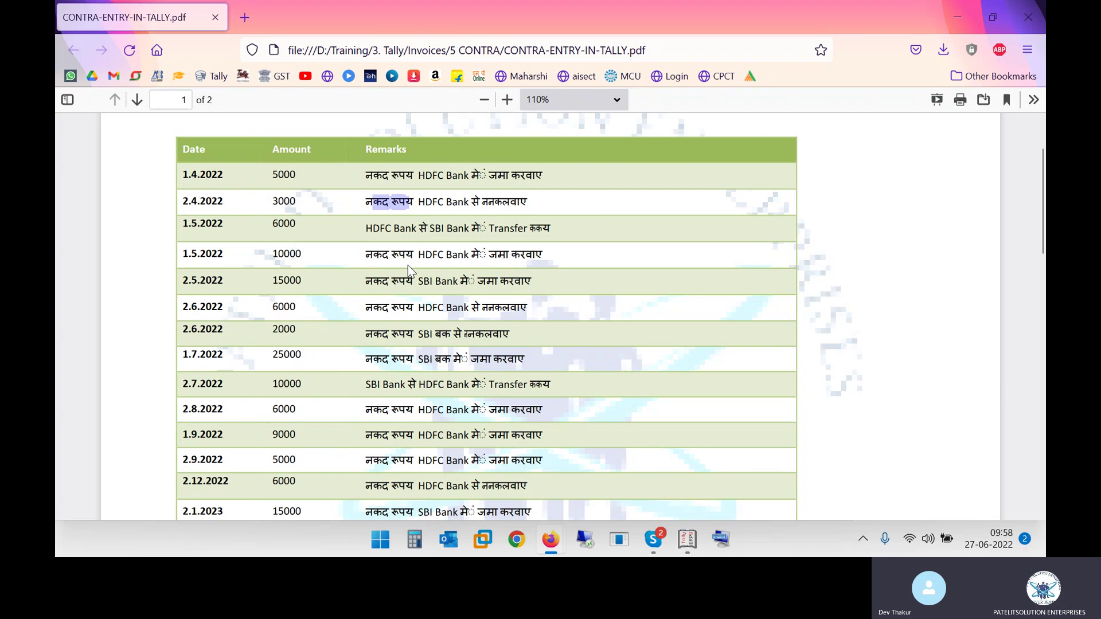
{"action": "key", "text": "alt+Tab"}
{"action": "key", "text": "alt+Tab"}
{"action": "key", "text": "alt+Tab"}
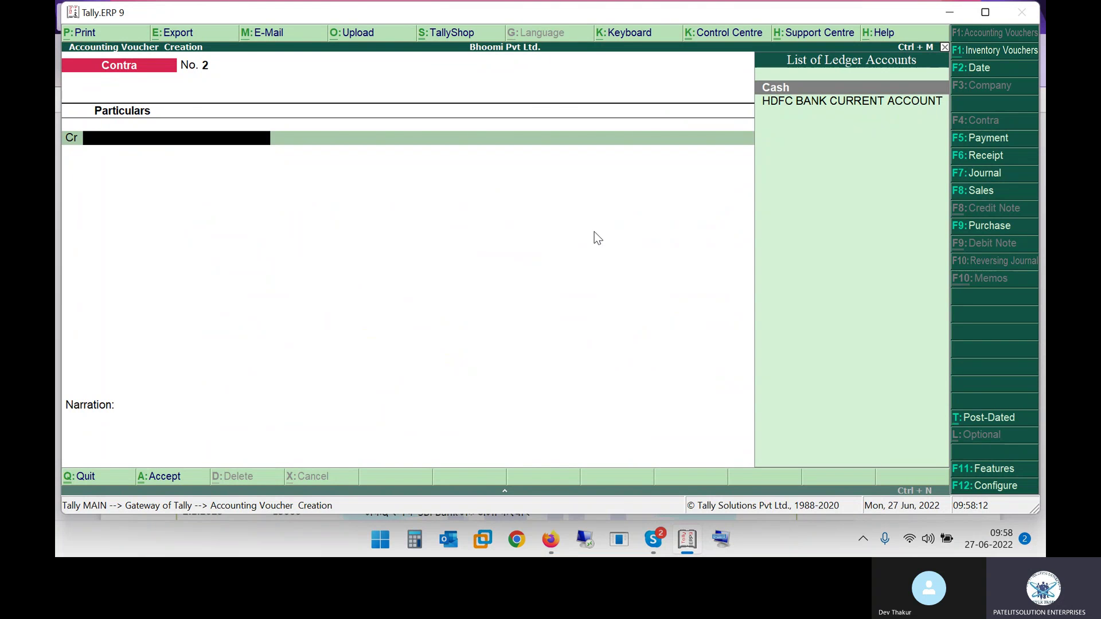
{"action": "key", "text": "alt+Tab"}
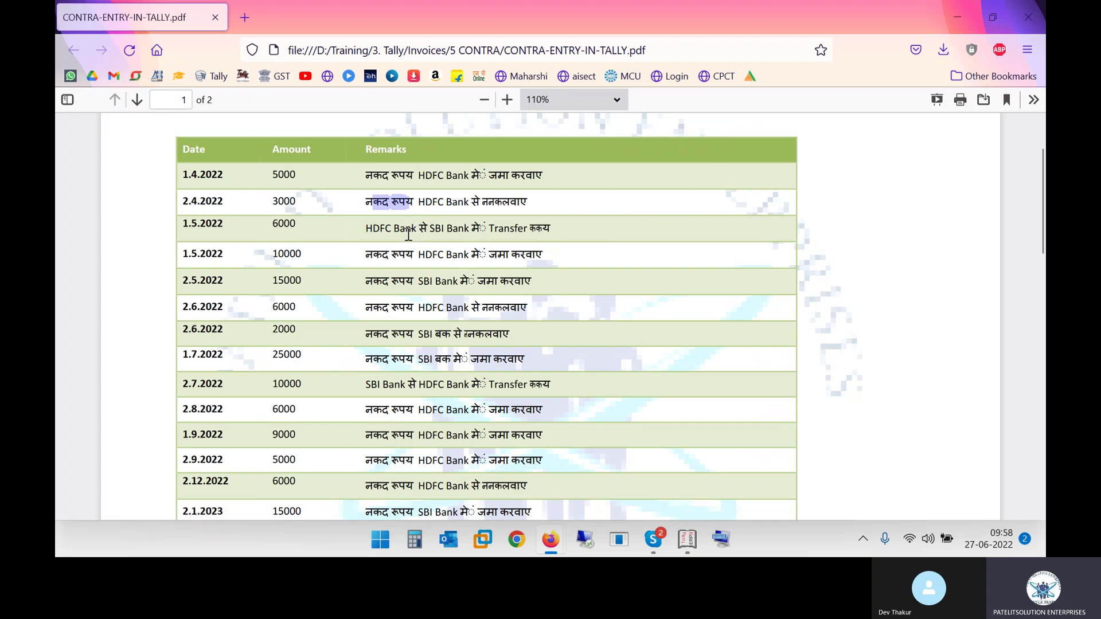
{"action": "key", "text": "alt+Tab"}
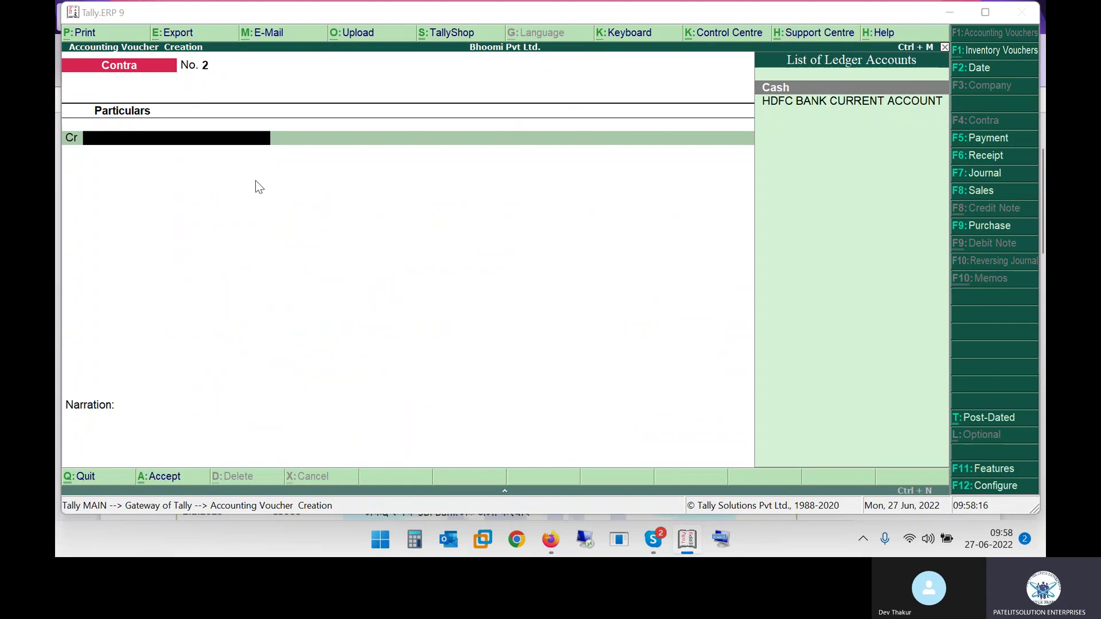
{"action": "key", "text": "alt+Tab"}
{"action": "left_click_drag", "start_coordinate": [425, 202], "coordinate": [489, 205]}
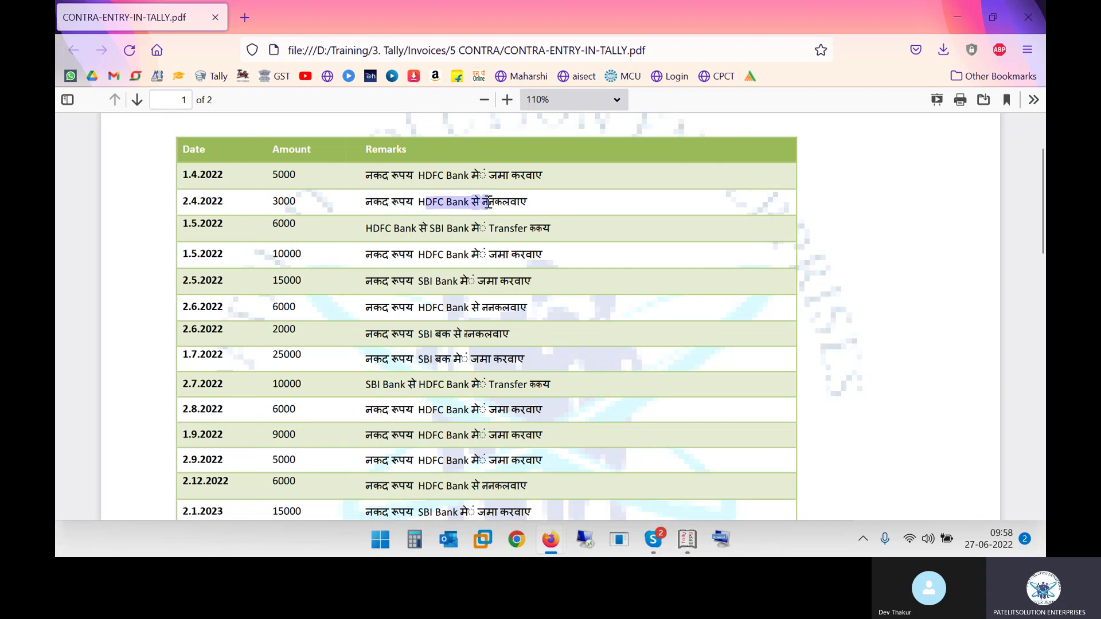
{"action": "key", "text": "alt+Tab"}
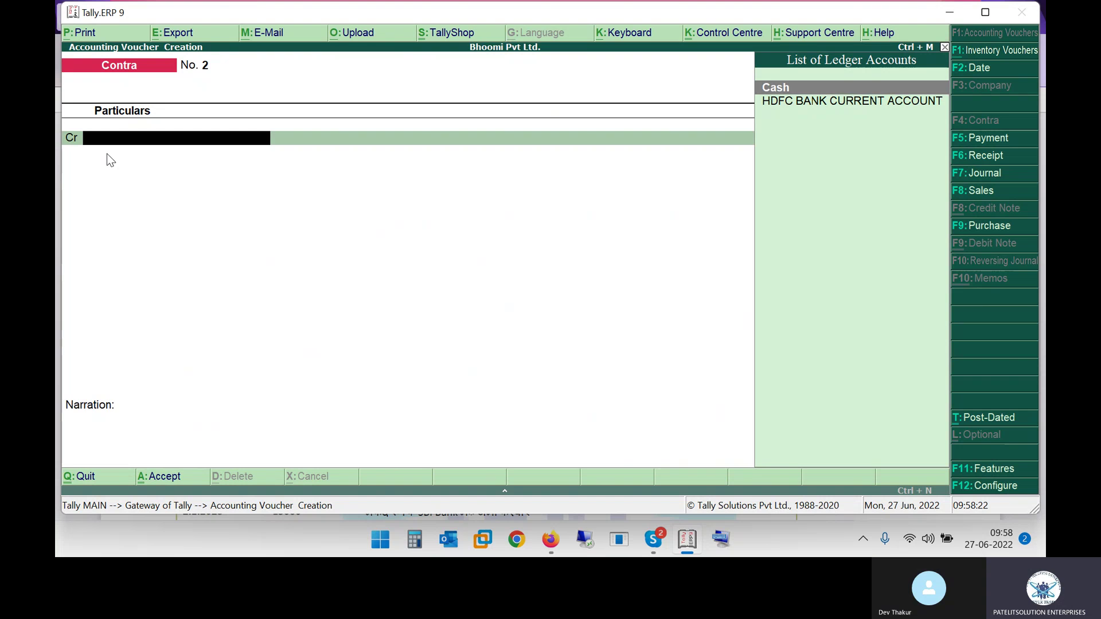
Step: Credit HDFC BANK CURRENT ACCOUNT with 3,000 in Contra voucher No. 2
{"action": "type", "text": "Hd"}
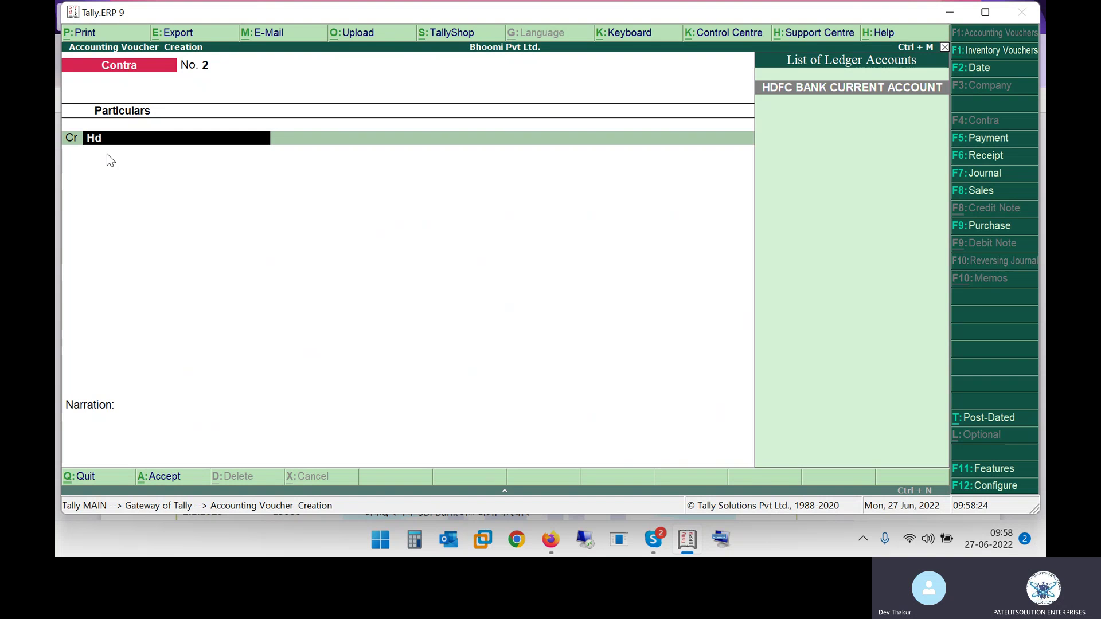
{"action": "key", "text": "Return"}
{"action": "key", "text": "alt+Tab"}
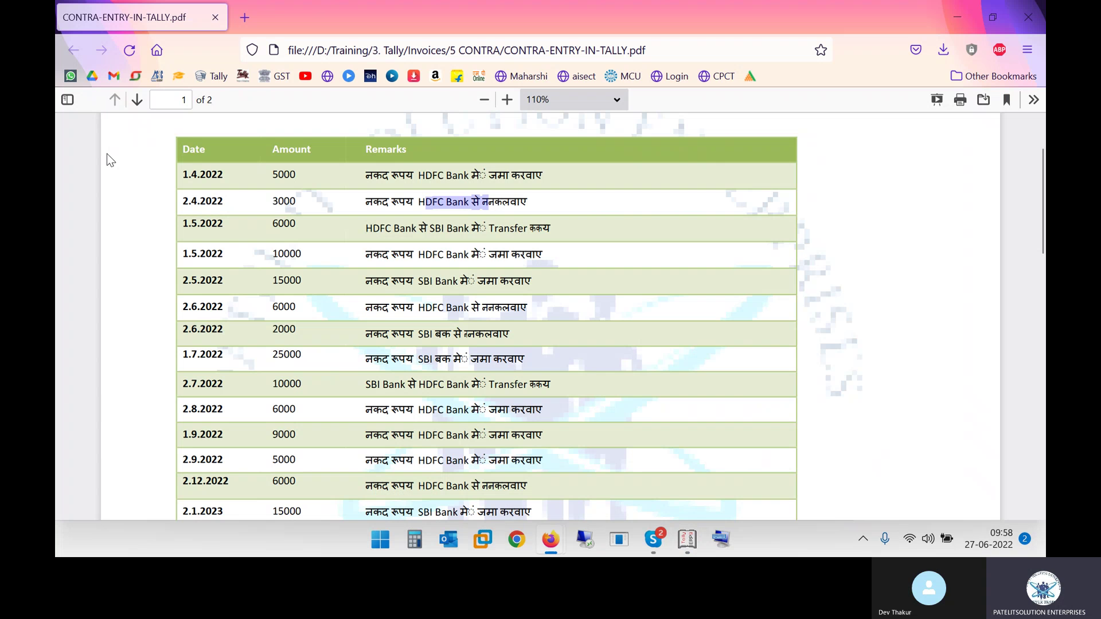
{"action": "key", "text": "alt+Tab"}
{"action": "type", "text": "3000"}
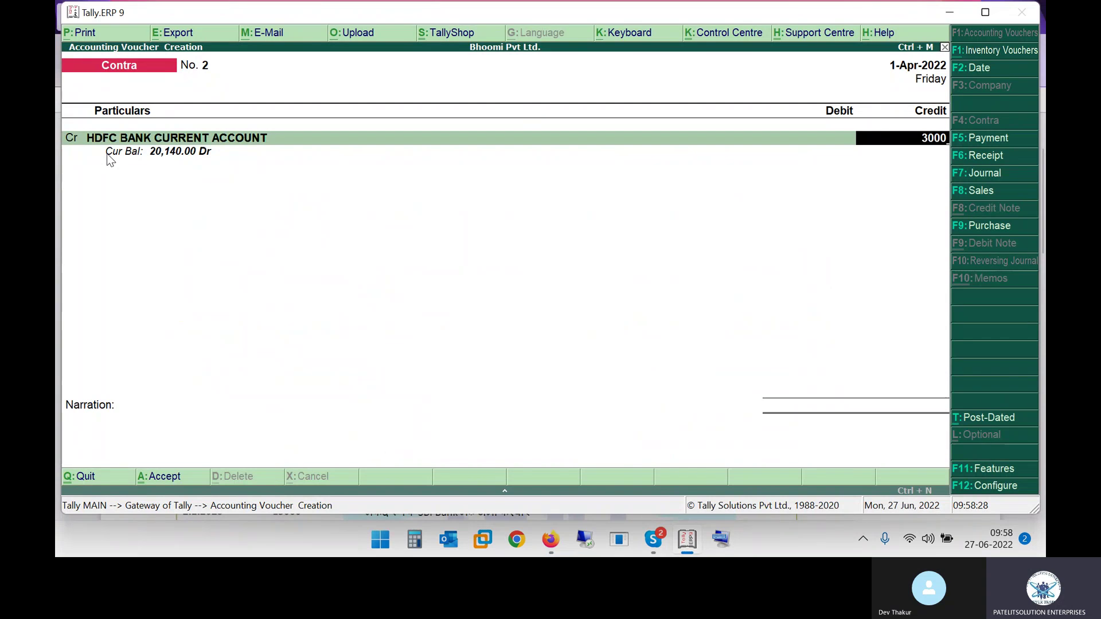
{"action": "key", "text": "Return"}
Step: Debit Cash with 3,000 and accept Contra voucher No. 2
{"action": "key", "text": "alt+Tab"}
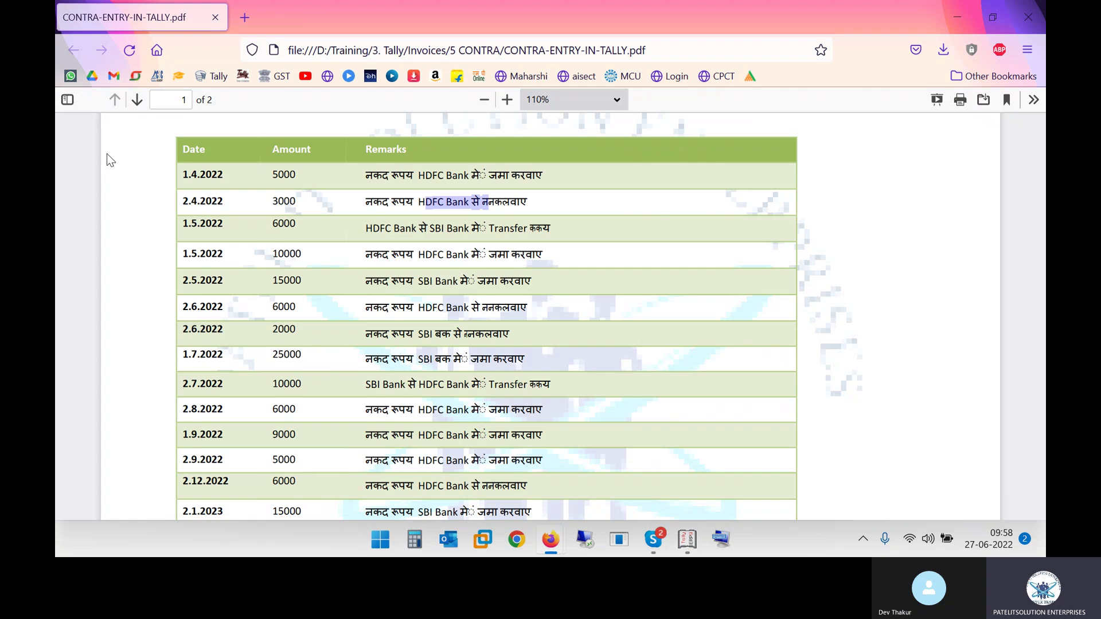
{"action": "key", "text": "alt+Tab"}
{"action": "type", "text": "Cash"}
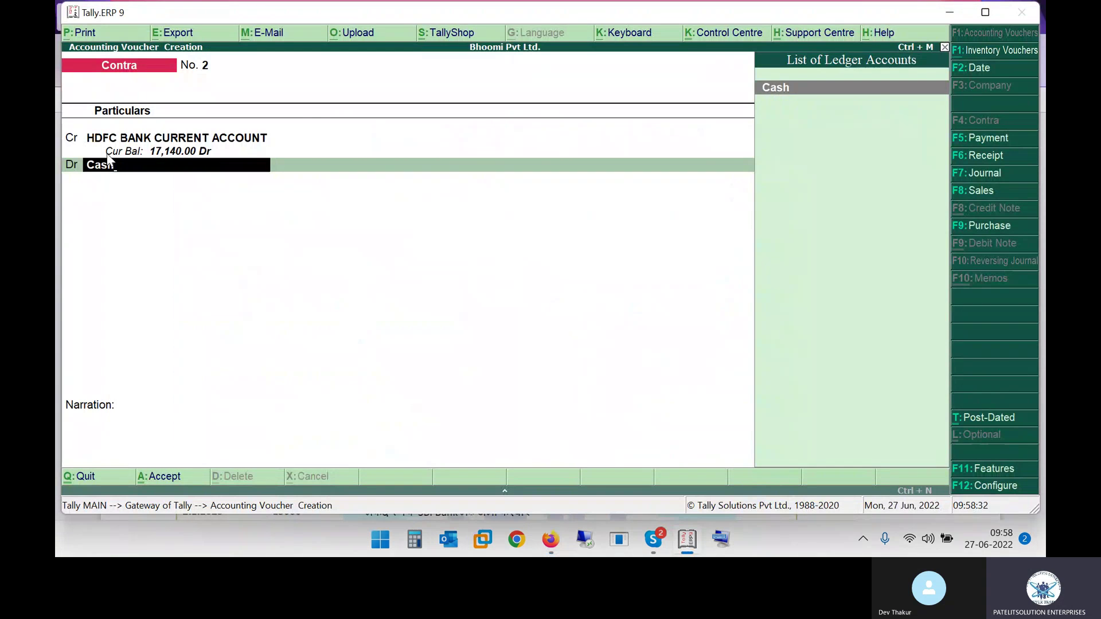
{"action": "key", "text": "Return"}
{"action": "key", "text": "Return"}
{"action": "key", "text": "Return"}
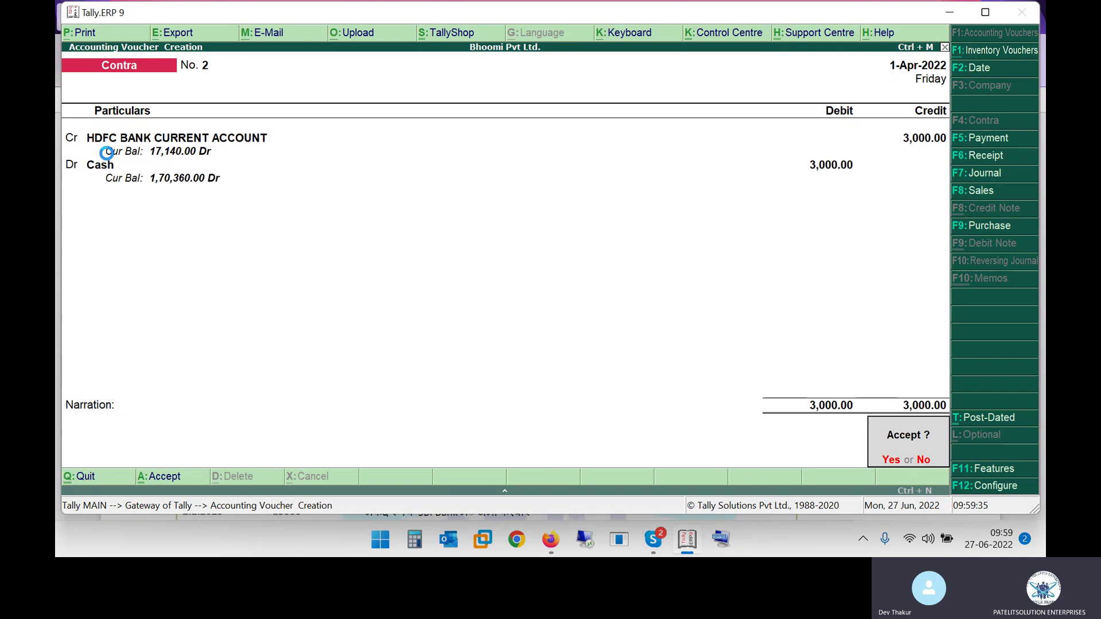
{"action": "key", "text": "Return"}
{"action": "key", "text": "alt+Tab"}
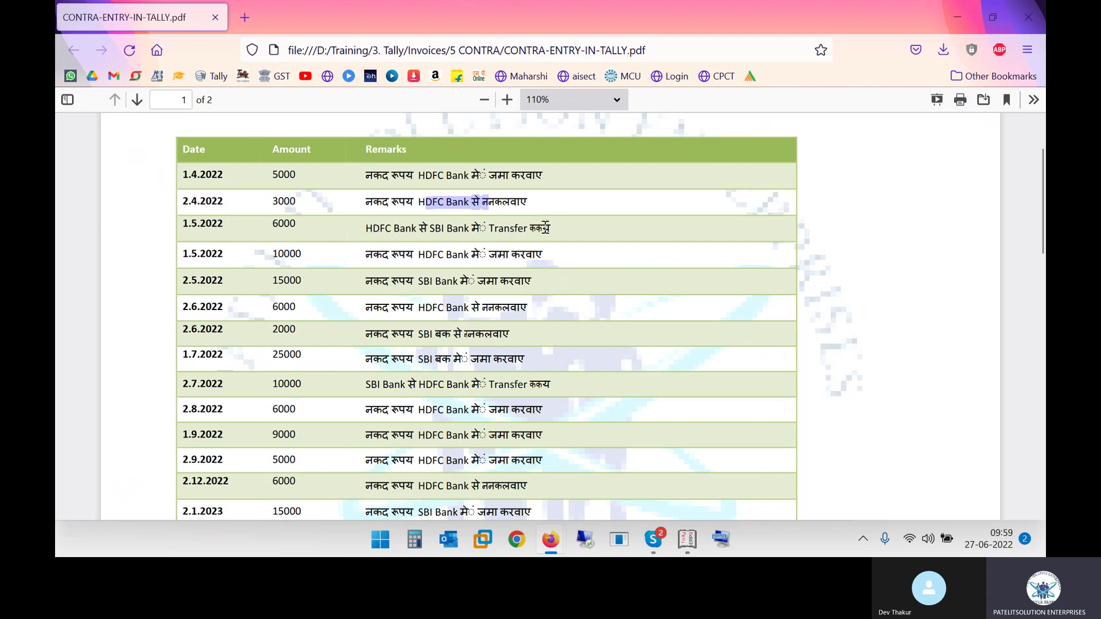
{"action": "left_click_drag", "start_coordinate": [368, 233], "coordinate": [457, 241]}
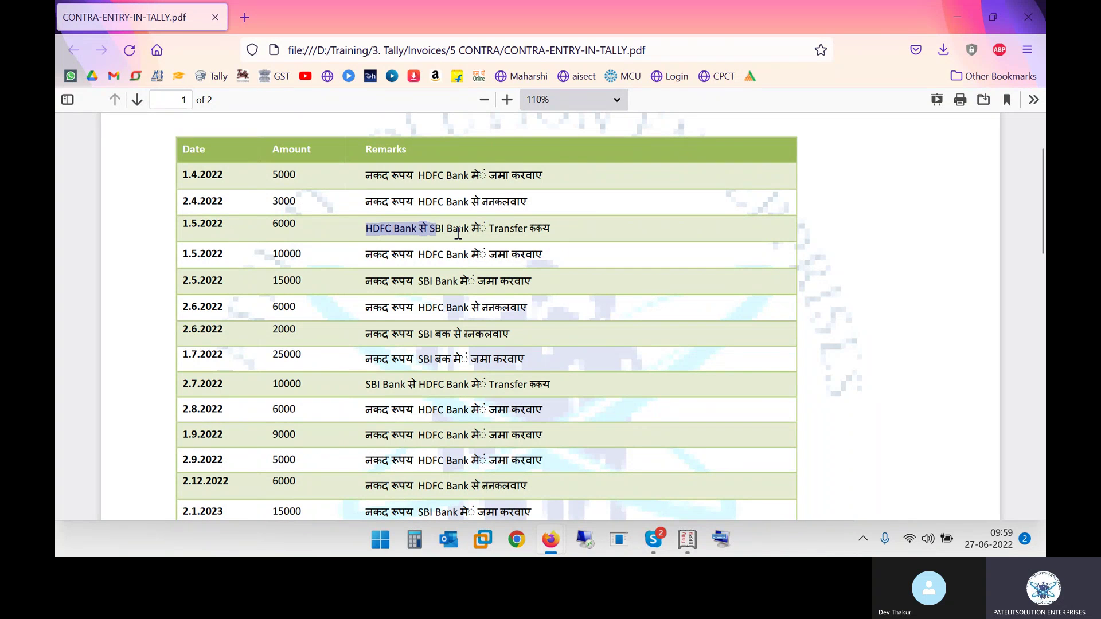
{"action": "left_click", "coordinate": [459, 233]}
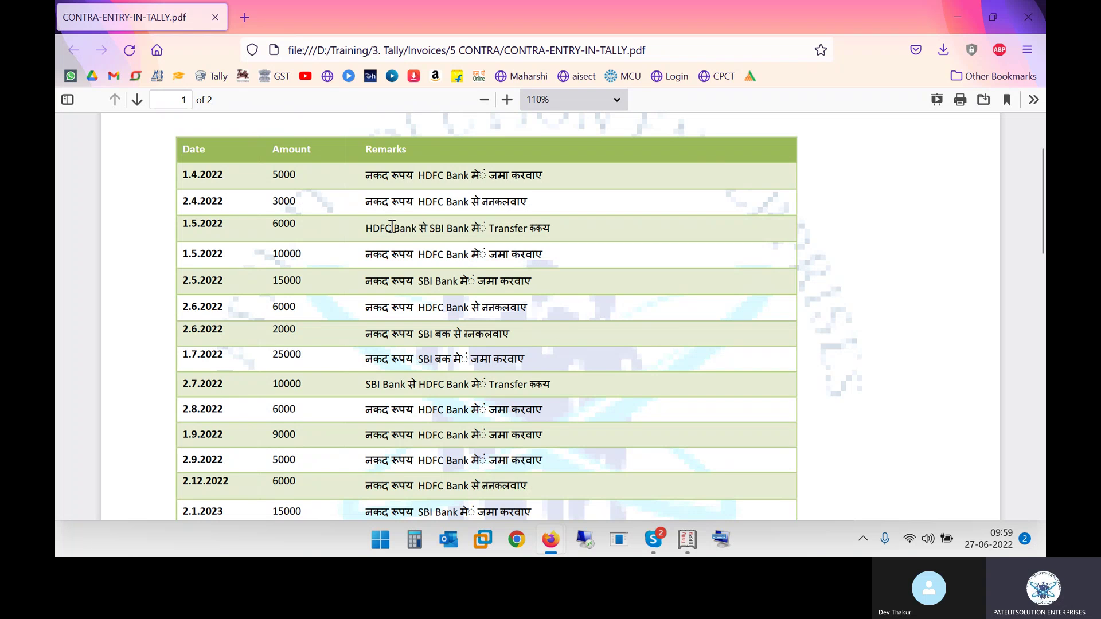
{"action": "left_click_drag", "start_coordinate": [380, 228], "coordinate": [414, 229]}
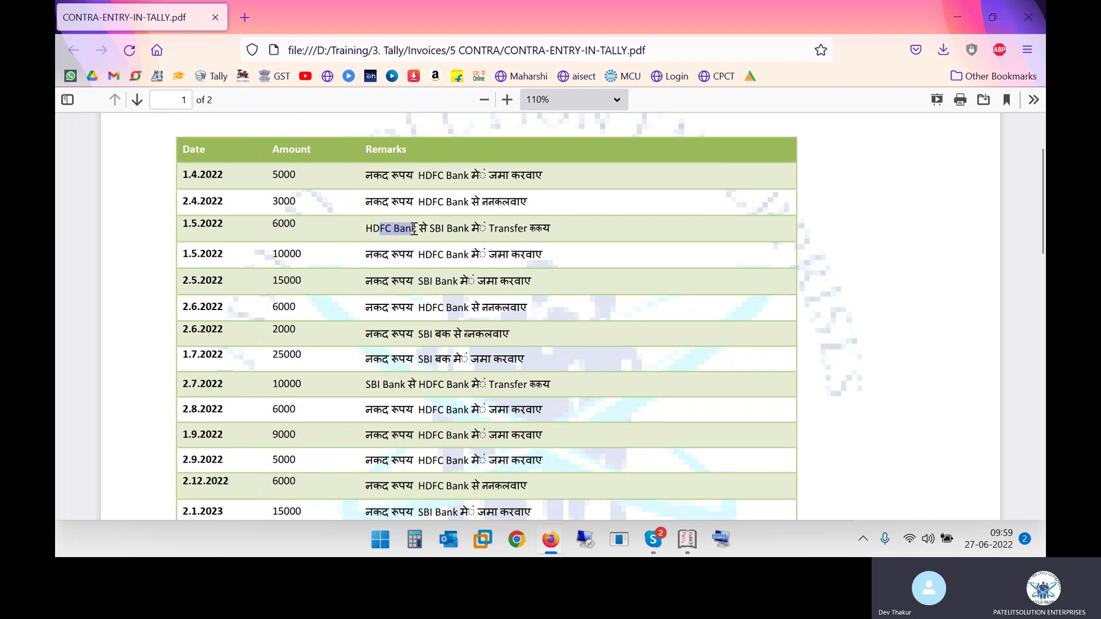
{"action": "left_click_drag", "start_coordinate": [436, 229], "coordinate": [470, 230]}
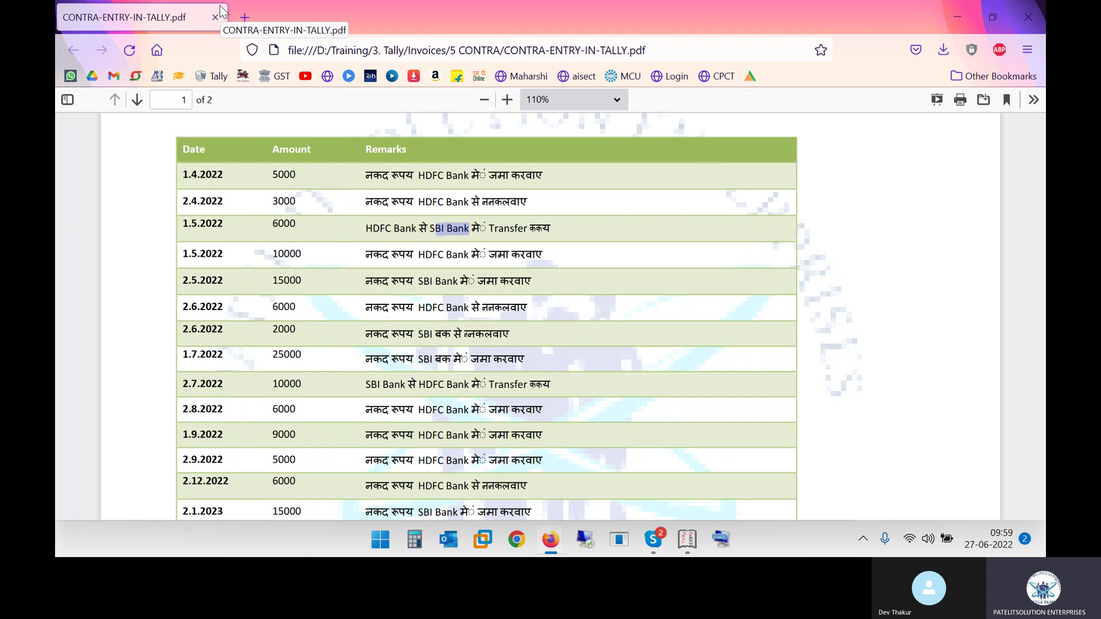
{"action": "key", "text": "alt+Tab"}
{"action": "key", "text": "alt+Tab"}
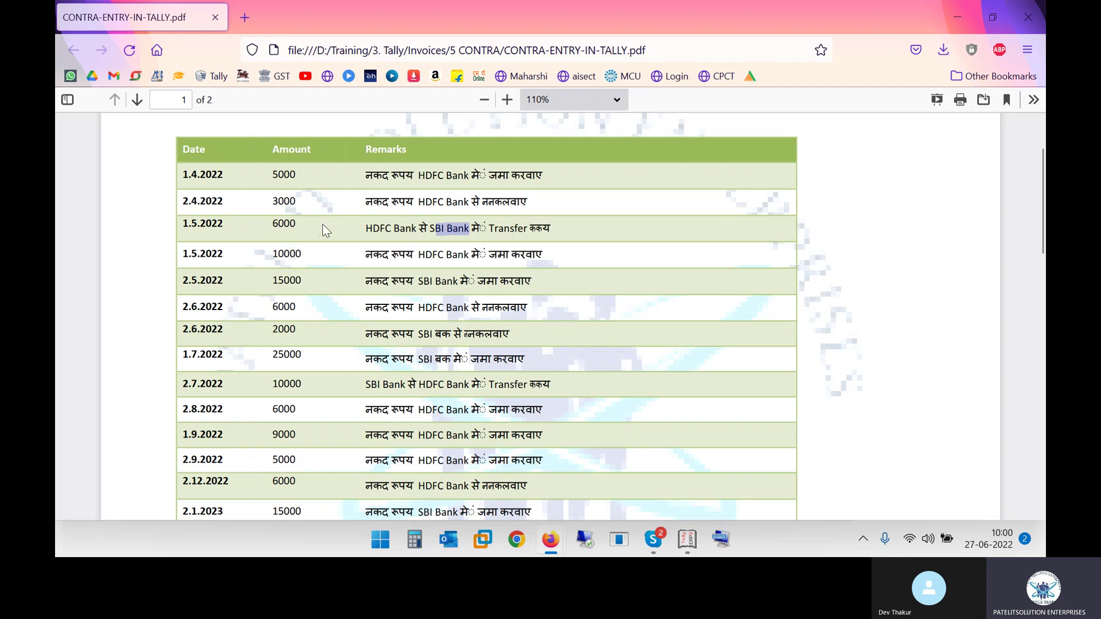
{"action": "key", "text": "alt+Tab"}
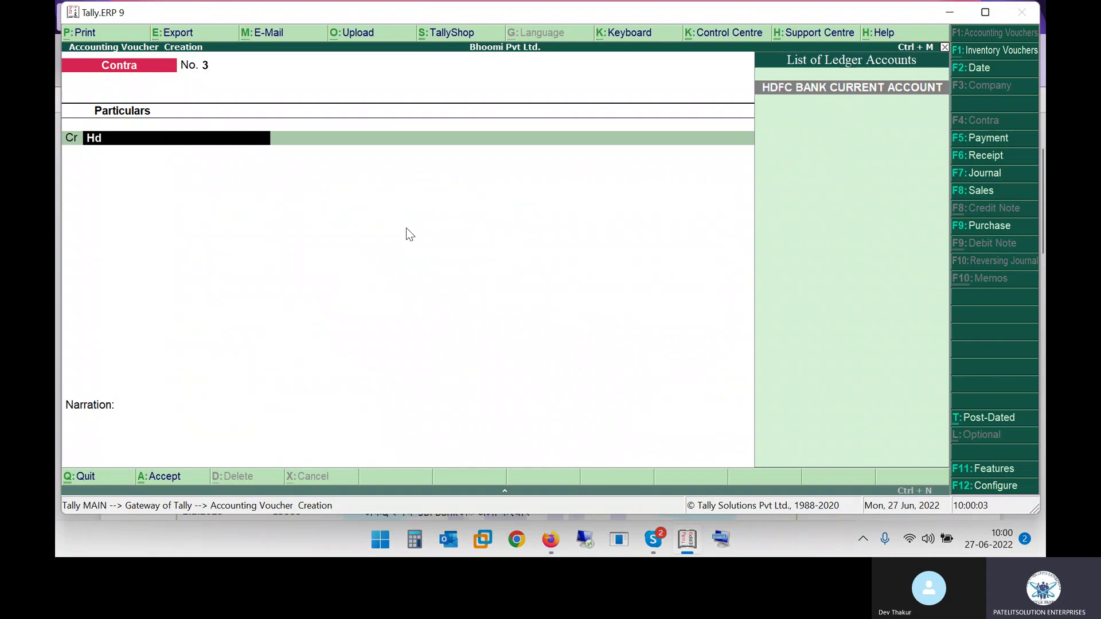
Step: Credit HDFC BANK CURRENT ACCOUNT with 6,000 in Contra voucher No. 3
{"action": "key", "text": "Return"}
{"action": "key", "text": "alt+Tab"}
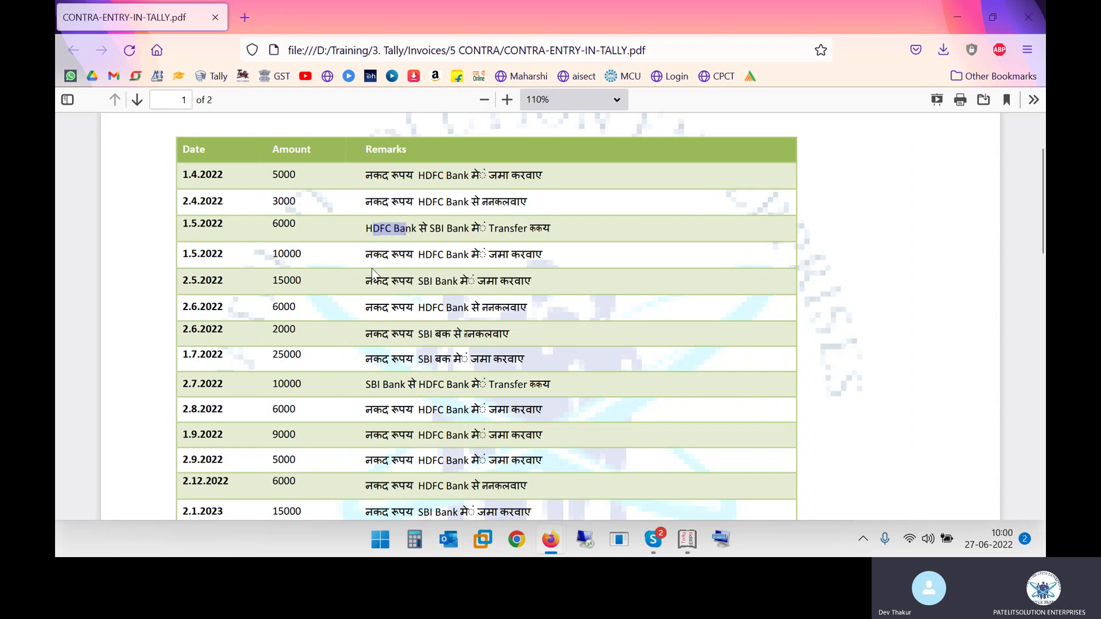
{"action": "key", "text": "alt+Tab"}
{"action": "type", "text": "6000"}
{"action": "key", "text": "Return"}
{"action": "type", "text": "cash"}
{"action": "key", "text": "Return"}
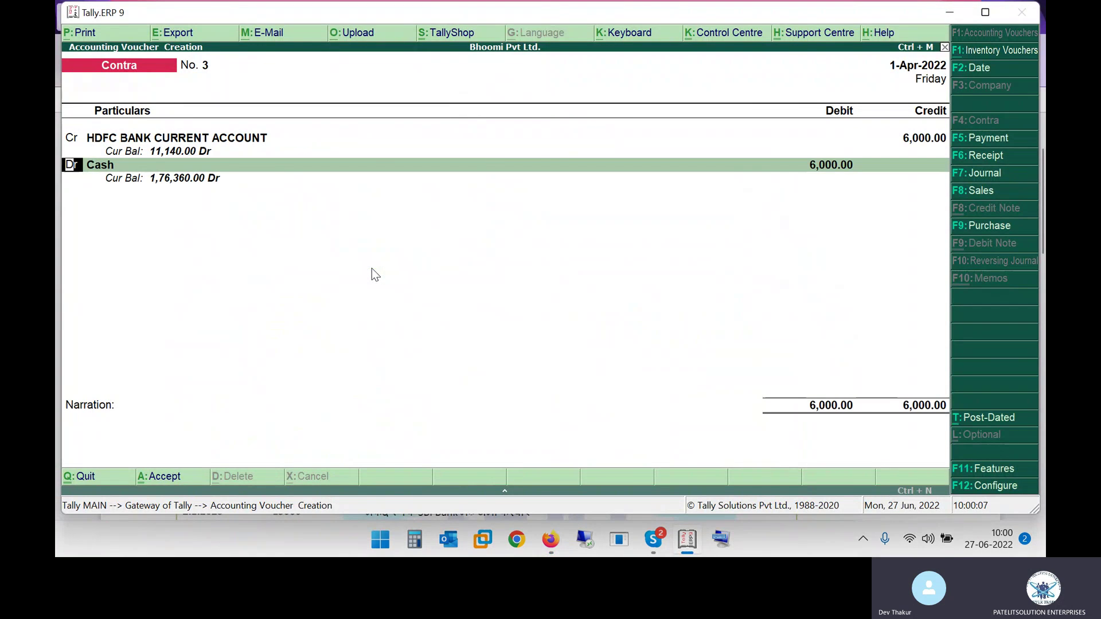
{"action": "key", "text": "Return"}
Step: Replace Cash on the debit line and begin creating a new ledger with Alt+C
{"action": "key", "text": "alt+Tab"}
{"action": "key", "text": "alt+Tab"}
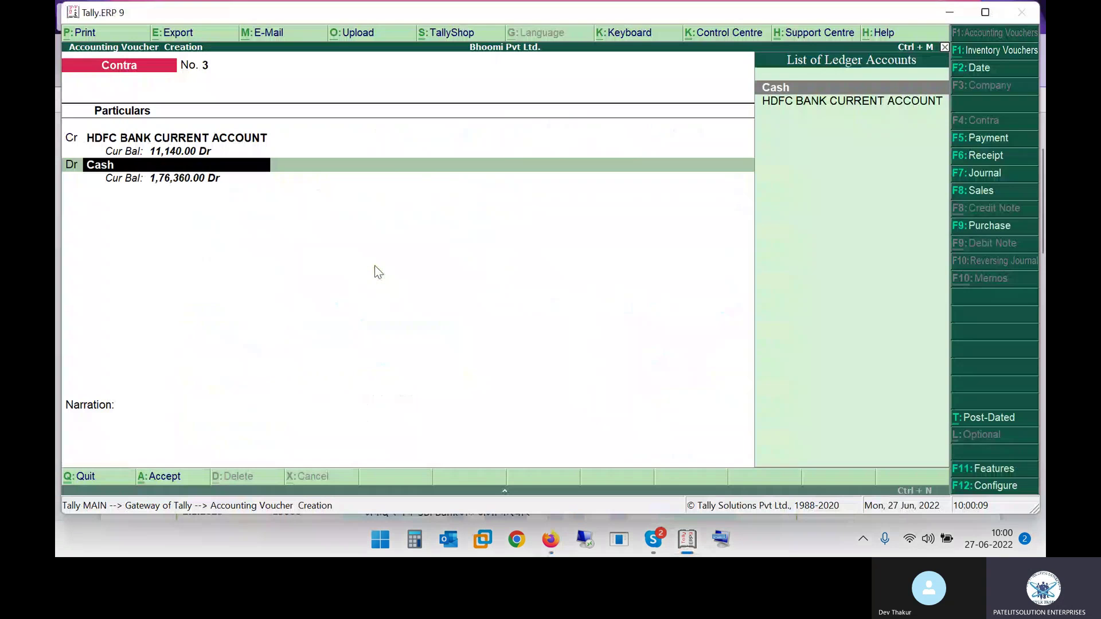
{"action": "type", "text": "s"}
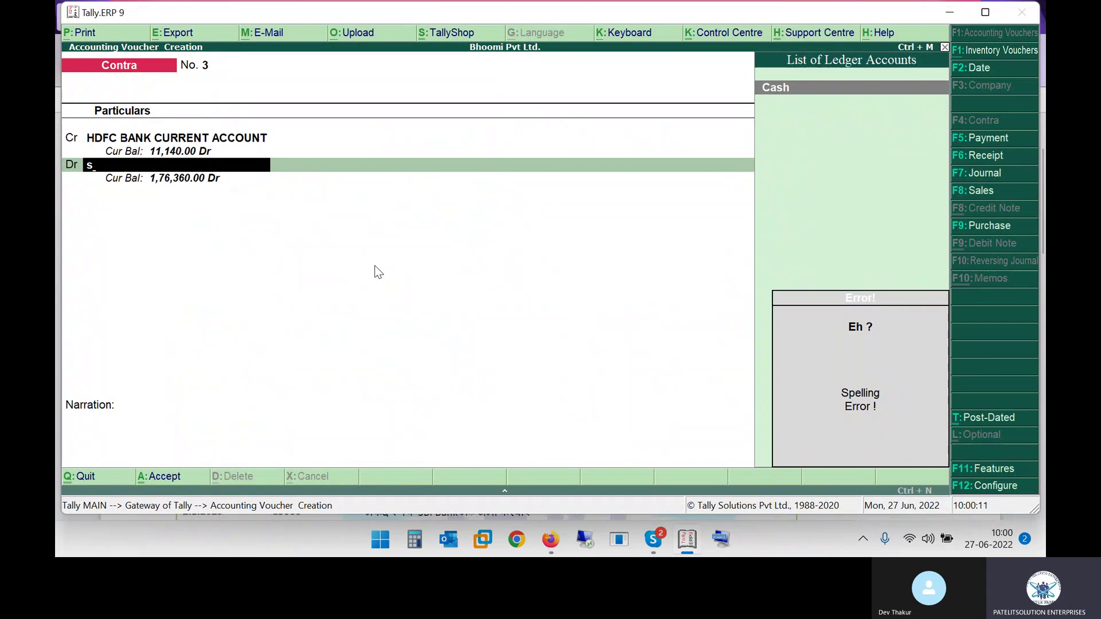
{"action": "key", "text": "alt+c"}
Step: Name the new ledger SBI BANK ACCOUNT and place it under Bank Accounts
{"action": "type", "text": "SBI"}
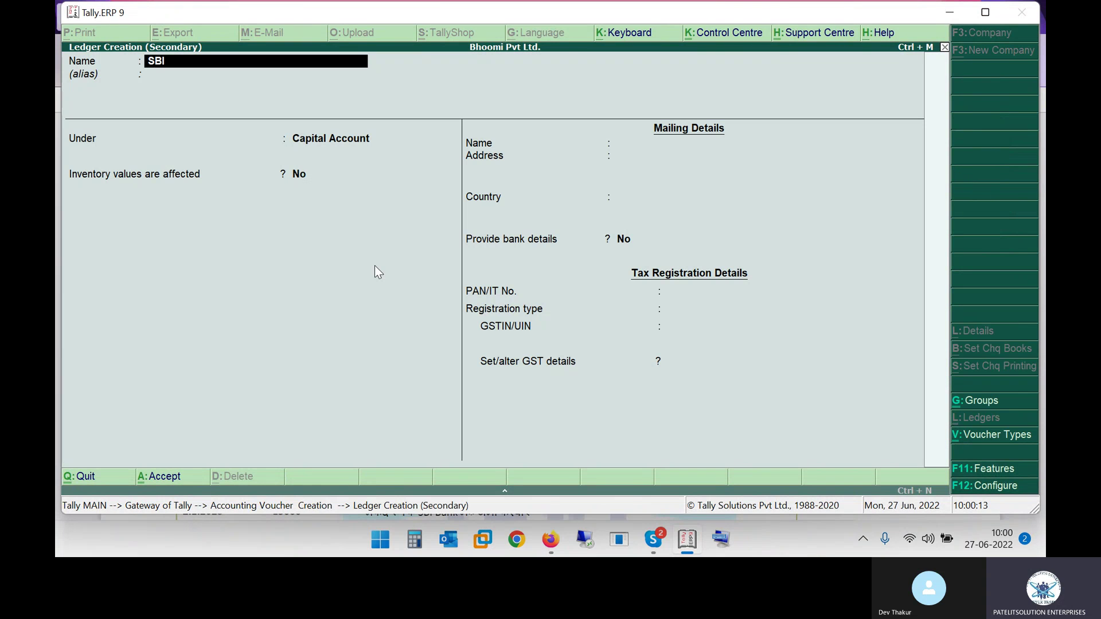
{"action": "type", "text": " BANK"}
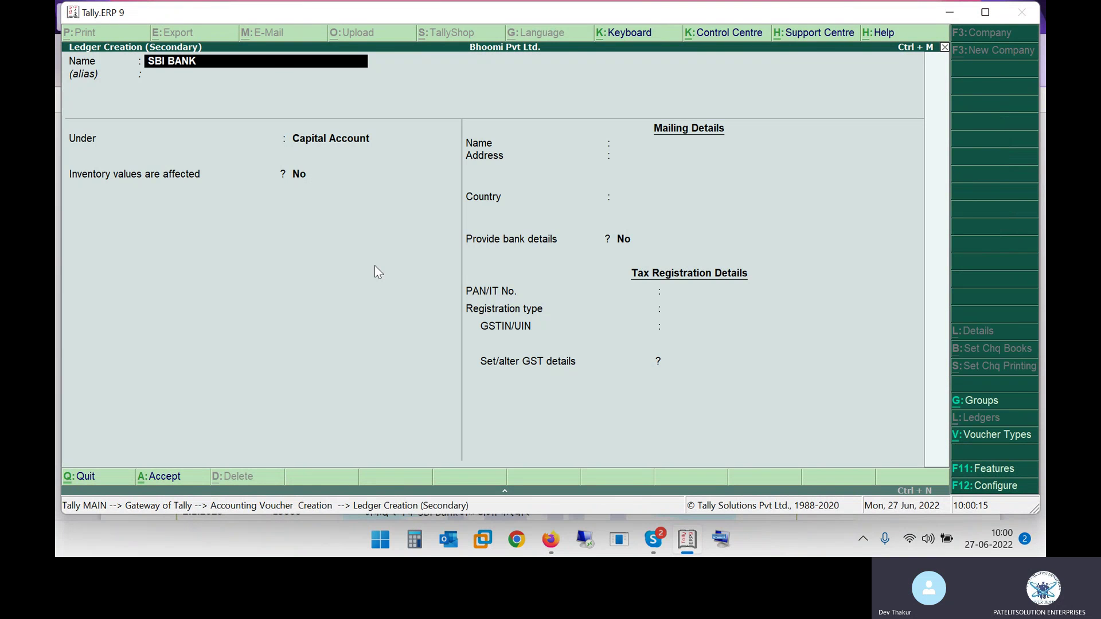
{"action": "key", "text": "alt+Tab"}
{"action": "key", "text": "alt+Tab"}
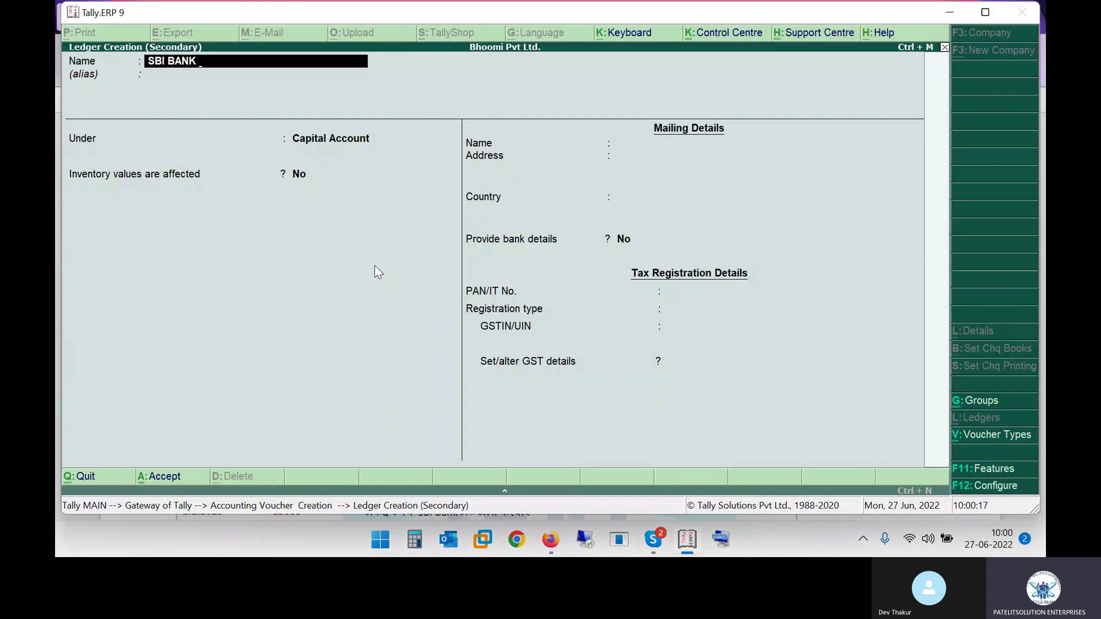
{"action": "type", "text": "ACCOUNT"}
{"action": "key", "text": "Return"}
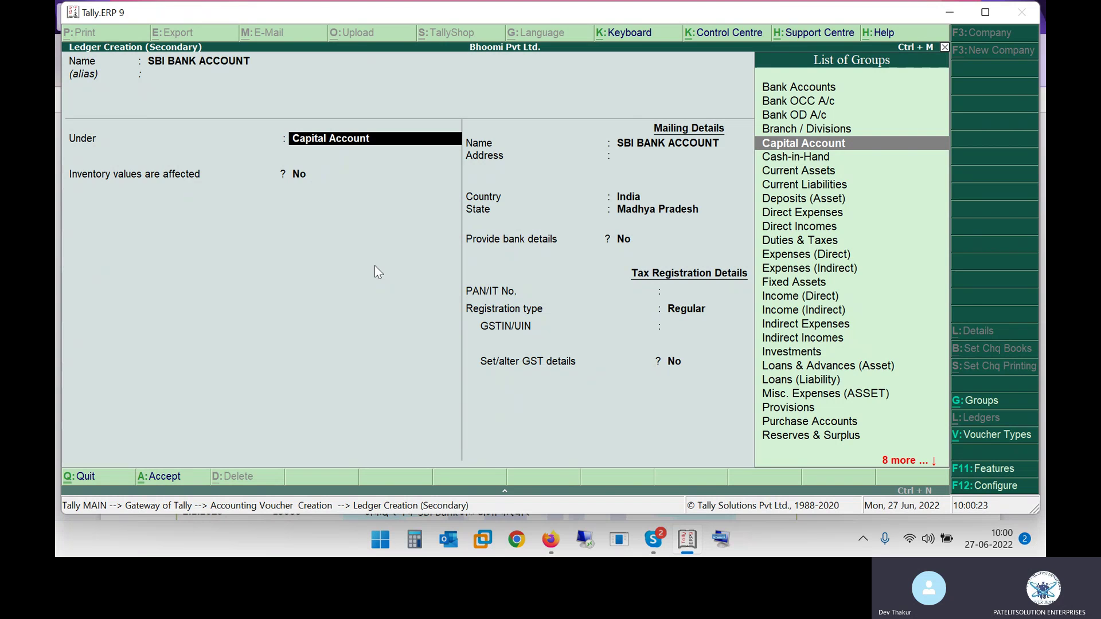
{"action": "type", "text": "BANK"}
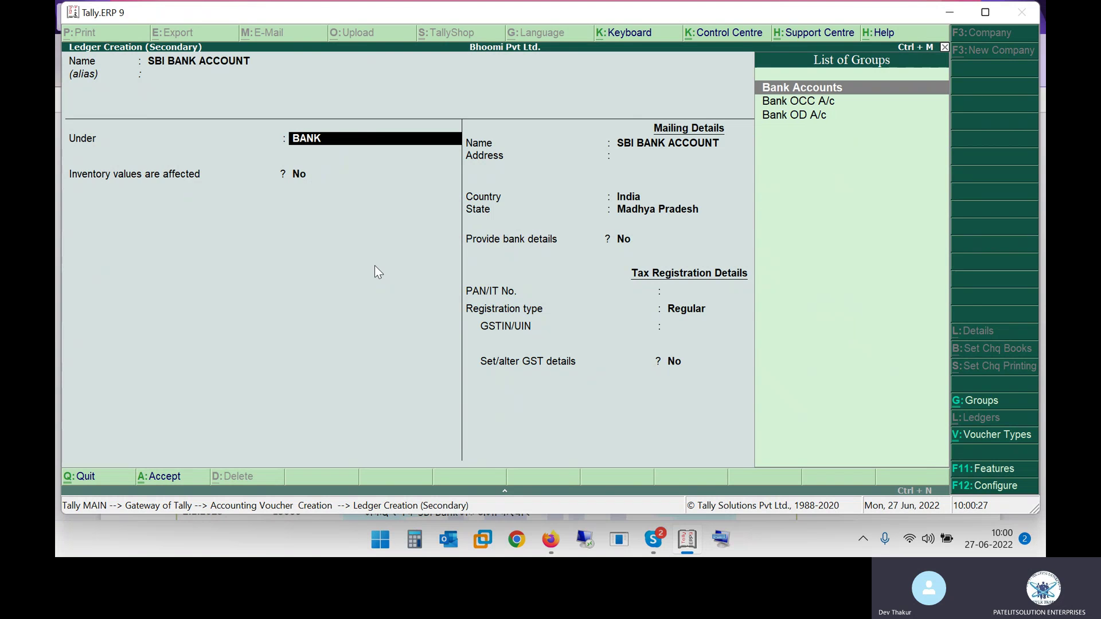
{"action": "key", "text": "Return"}
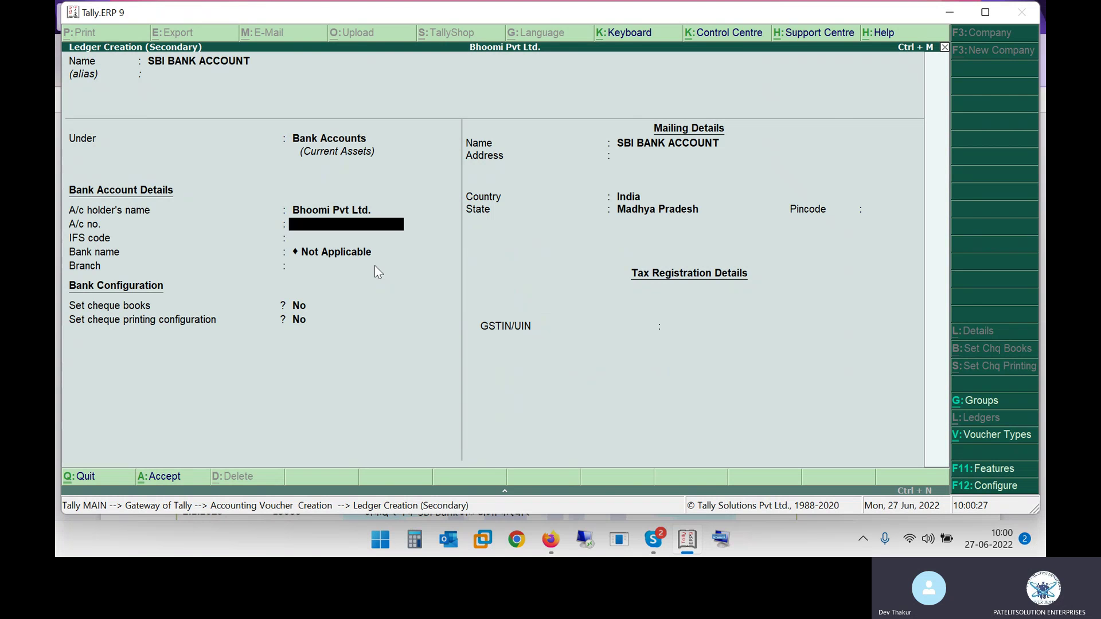
Step: Enter the bank account number, IFS code SBI12365489 and branch BHOPAL, then save the ledger
{"action": "key", "text": "Return"}
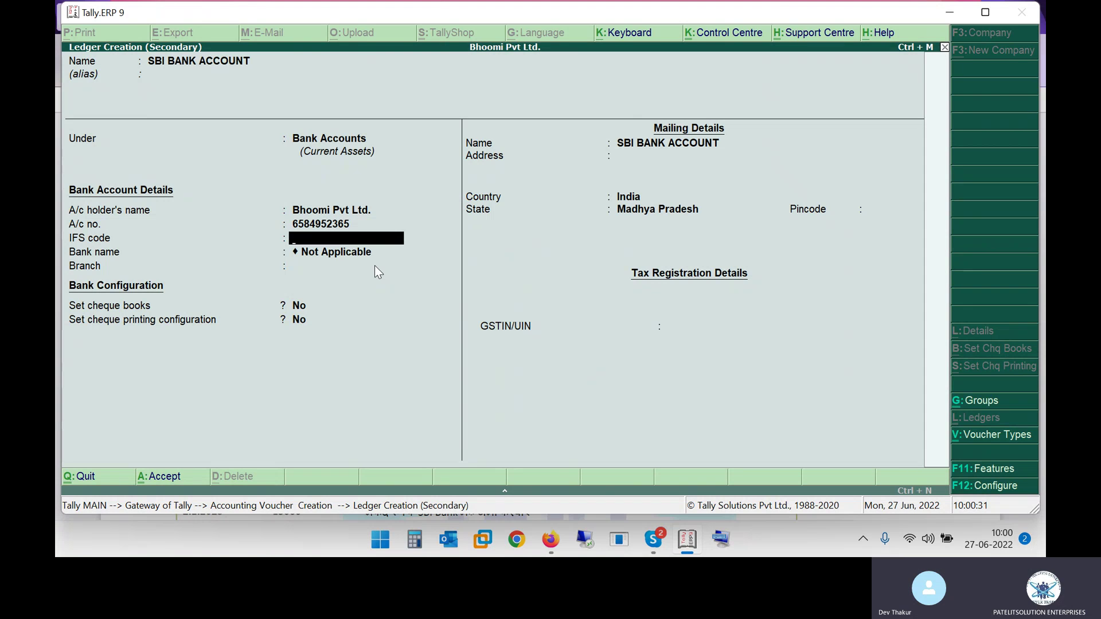
{"action": "type", "text": "SBI12365489"}
{"action": "key", "text": "Return"}
{"action": "key", "text": "Return"}
{"action": "type", "text": "BHOPAL"}
{"action": "key", "text": "Return"}
{"action": "key", "text": "Return"}
{"action": "key", "text": "Return"}
{"action": "key", "text": "Return"}
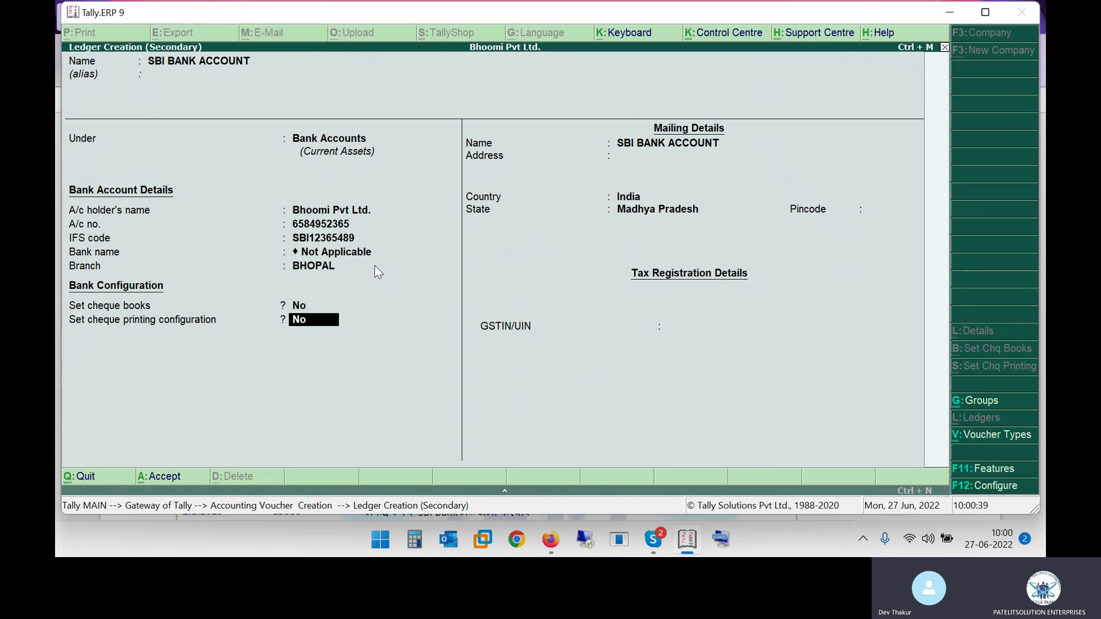
{"action": "type", "text": "BHOPAL"}
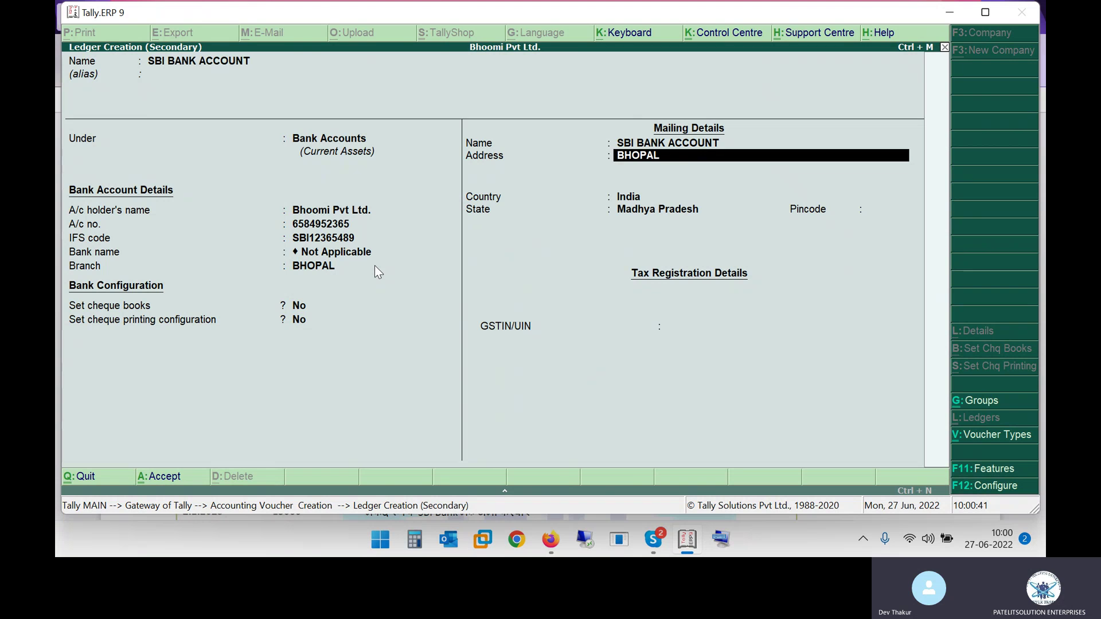
{"action": "key", "text": "Return"}
{"action": "key", "text": "Return"}
{"action": "key", "text": "Return"}
{"action": "key", "text": "Return"}
{"action": "key", "text": "Return"}
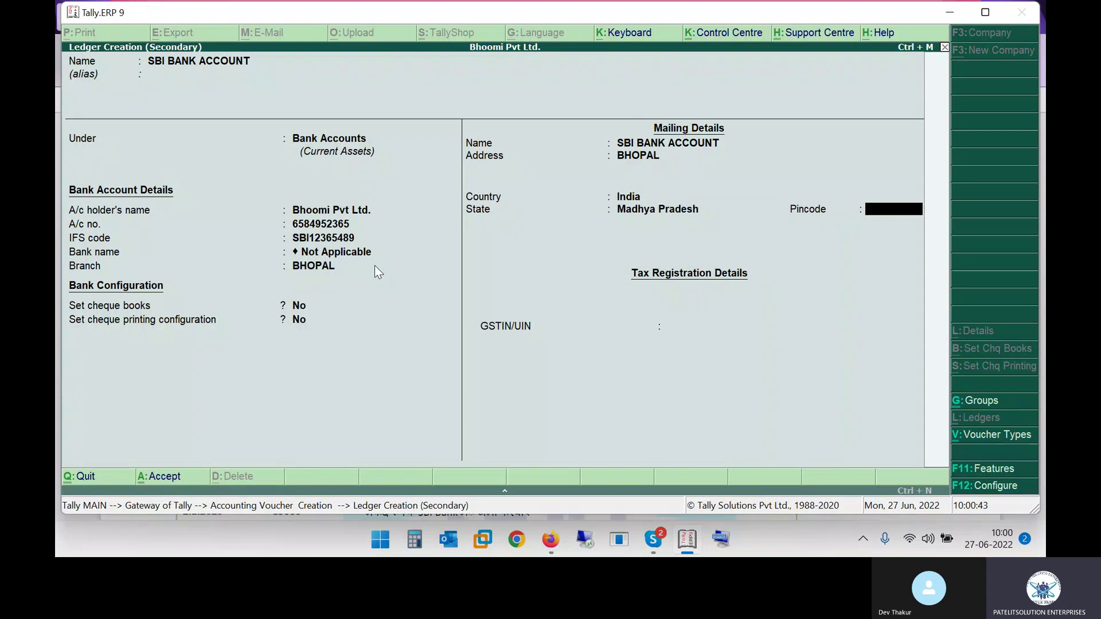
{"action": "key", "text": "Return"}
{"action": "key", "text": "Return"}
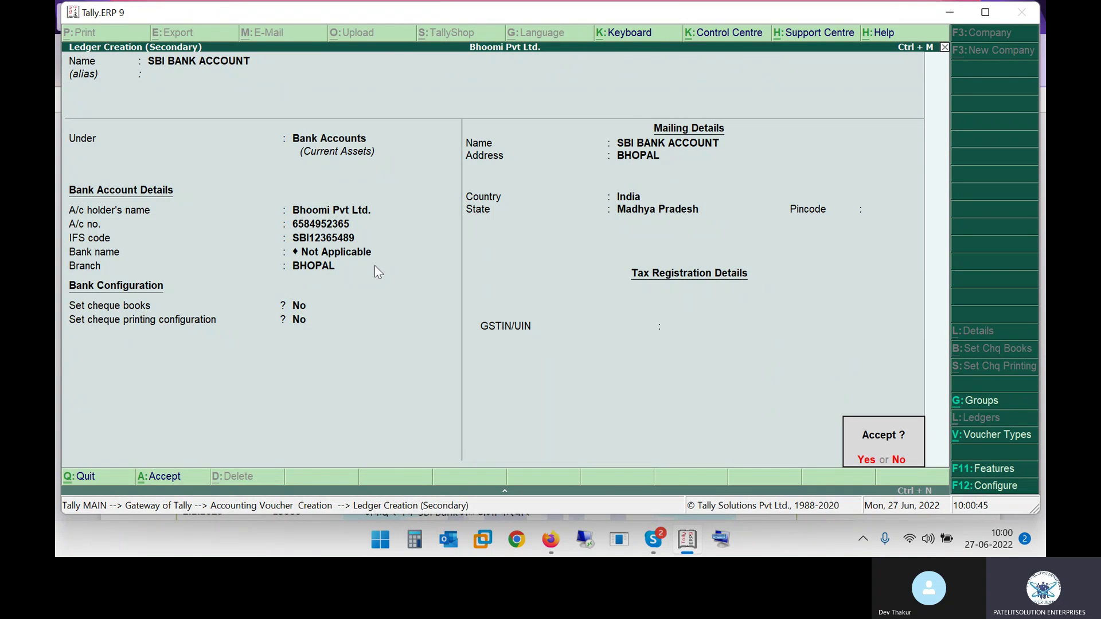
{"action": "key", "text": "Return"}
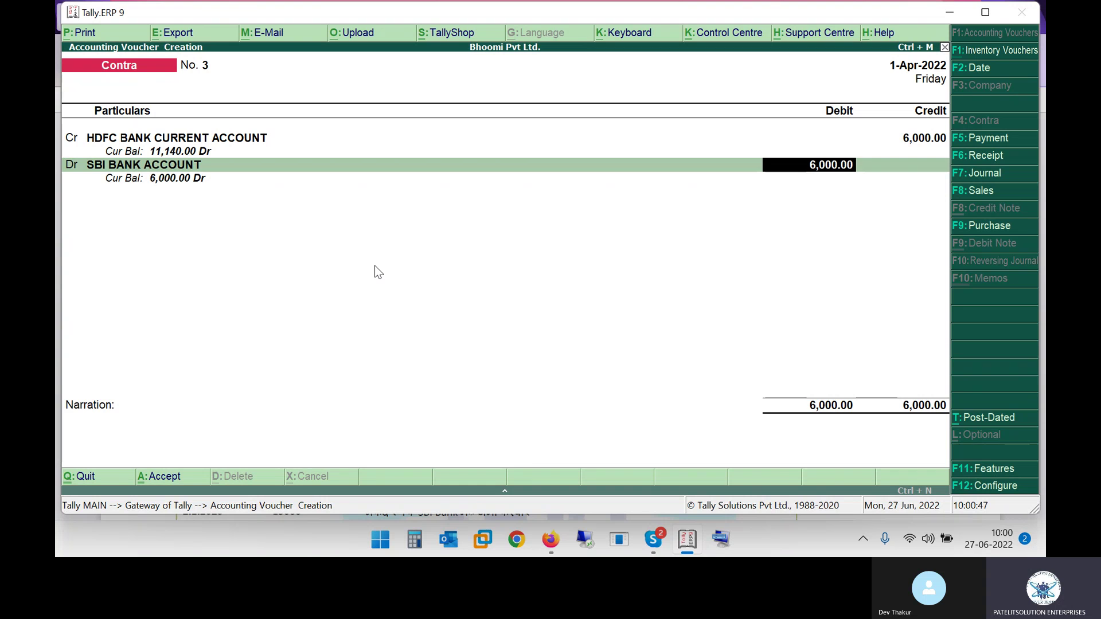
{"action": "key", "text": "Return"}
{"action": "key", "text": "Return"}
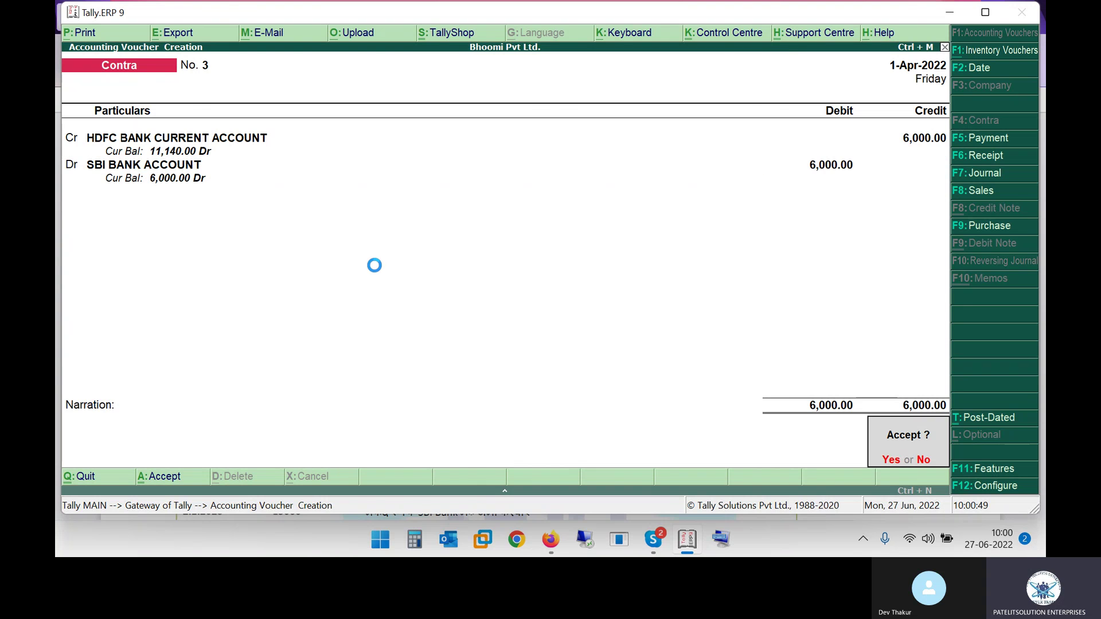
Step: Review the remarks from the 1.5.2022 row onward and scroll through the rest of the PDF table
{"action": "key", "text": "alt+Tab"}
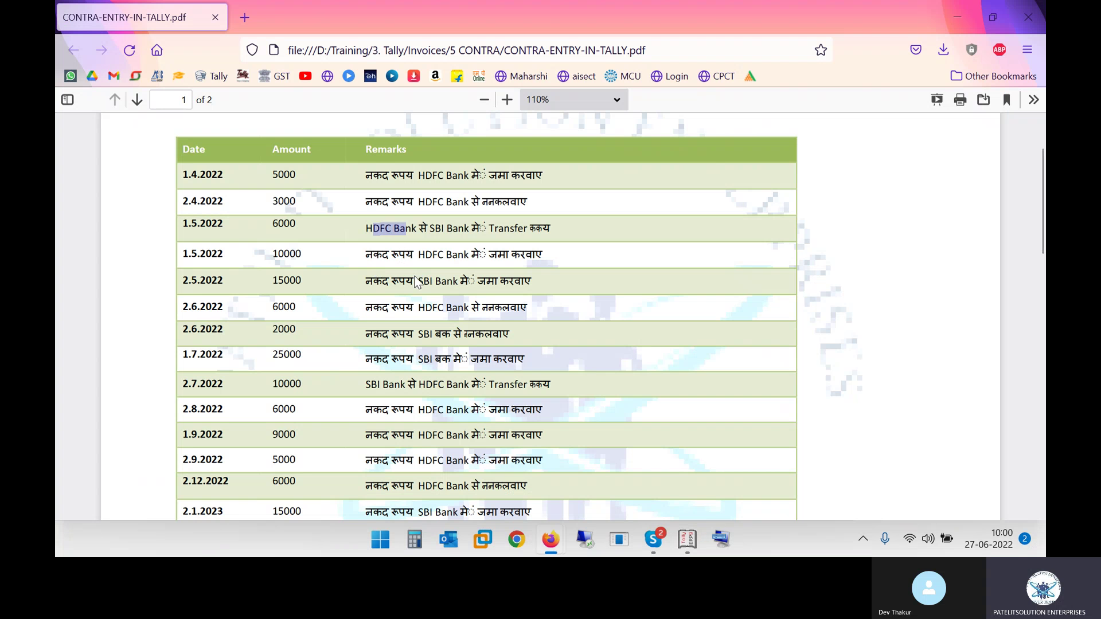
{"action": "left_click_drag", "start_coordinate": [373, 250], "coordinate": [455, 251]}
{"action": "left_click_drag", "start_coordinate": [390, 281], "coordinate": [500, 290]}
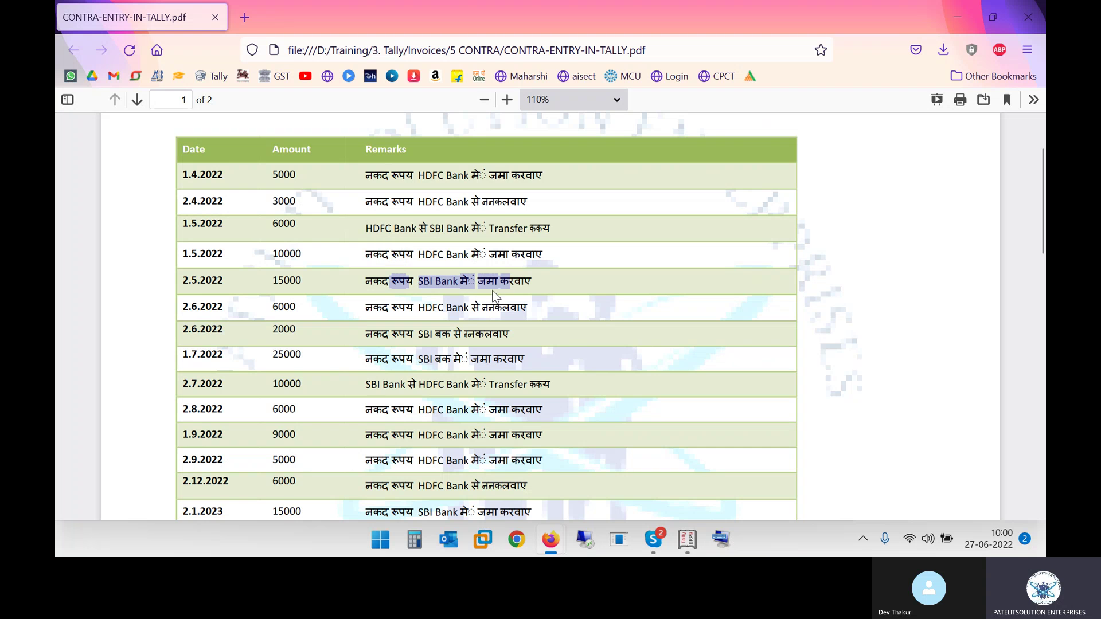
{"action": "left_click_drag", "start_coordinate": [382, 312], "coordinate": [459, 313]}
{"action": "scroll", "coordinate": [457, 313], "scroll_direction": "down", "scroll_amount": 1}
{"action": "scroll", "coordinate": [457, 313], "scroll_direction": "down", "scroll_amount": 1}
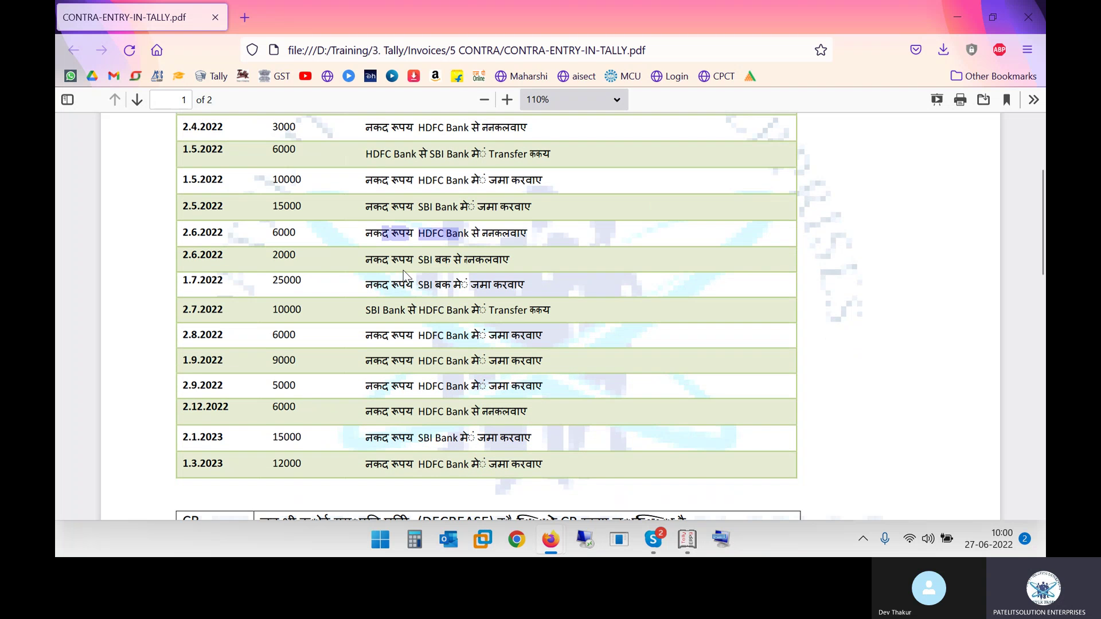
{"action": "scroll", "coordinate": [396, 389], "scroll_direction": "down", "scroll_amount": 2}
{"action": "scroll", "coordinate": [397, 389], "scroll_direction": "down", "scroll_amount": 1}
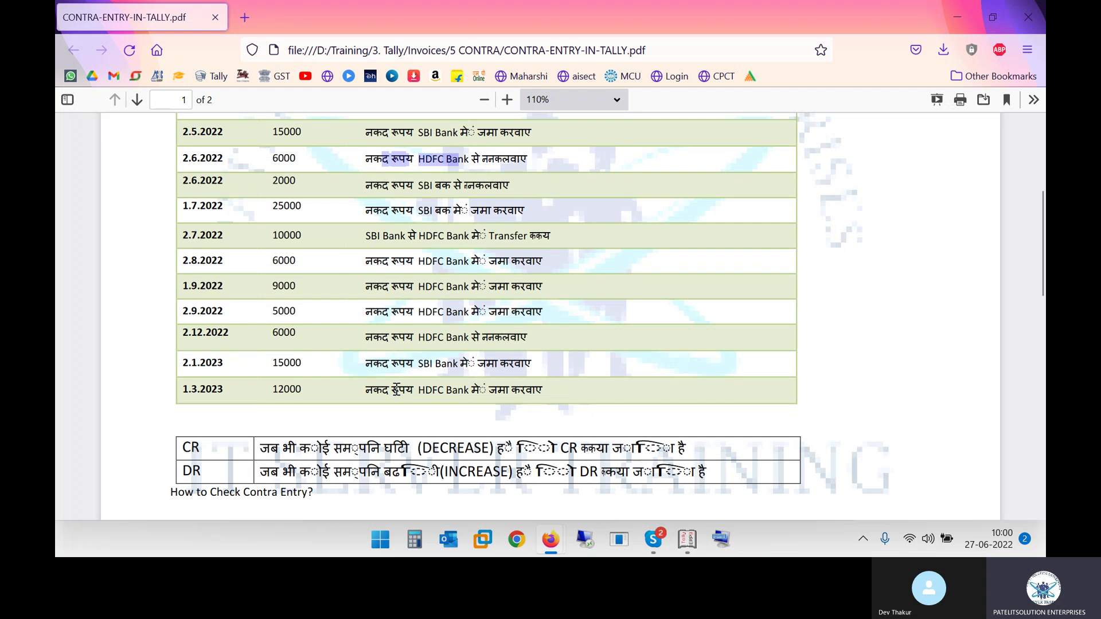
{"action": "scroll", "coordinate": [396, 388], "scroll_direction": "up", "scroll_amount": 8}
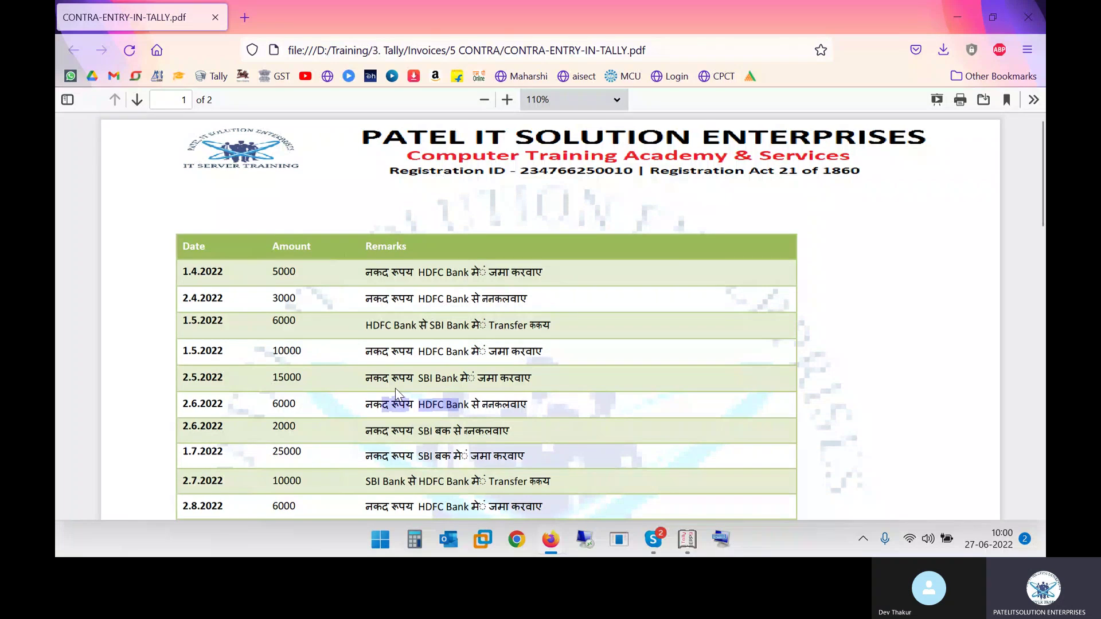
Step: Close the PDF, minimise Tally and restore the Skype meeting window
{"action": "left_click", "coordinate": [1042, 8]}
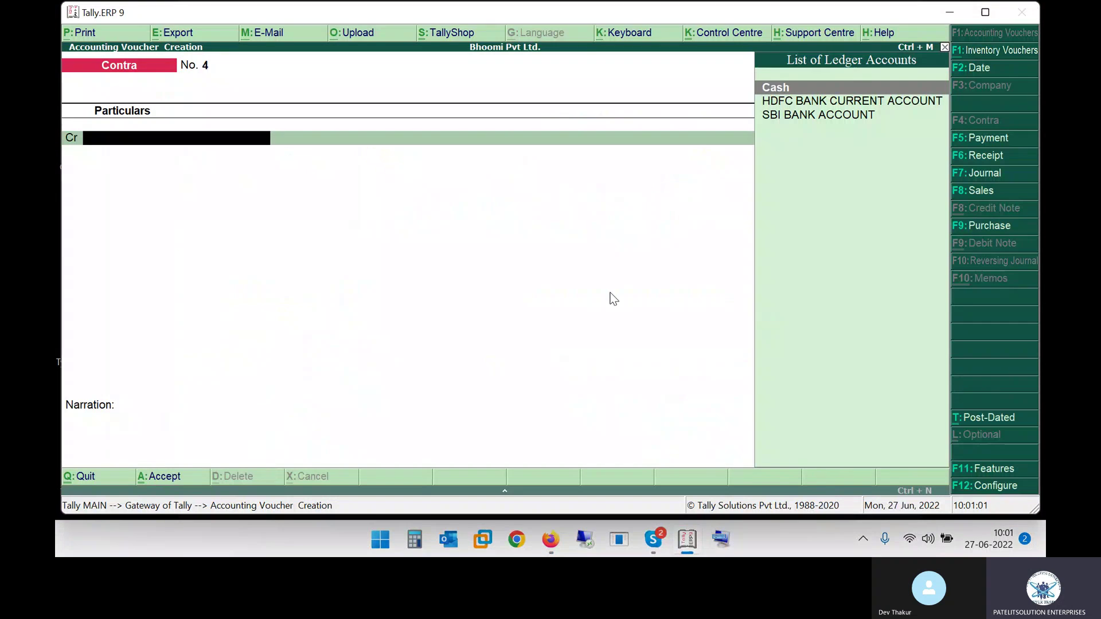
{"action": "left_click", "coordinate": [950, 12]}
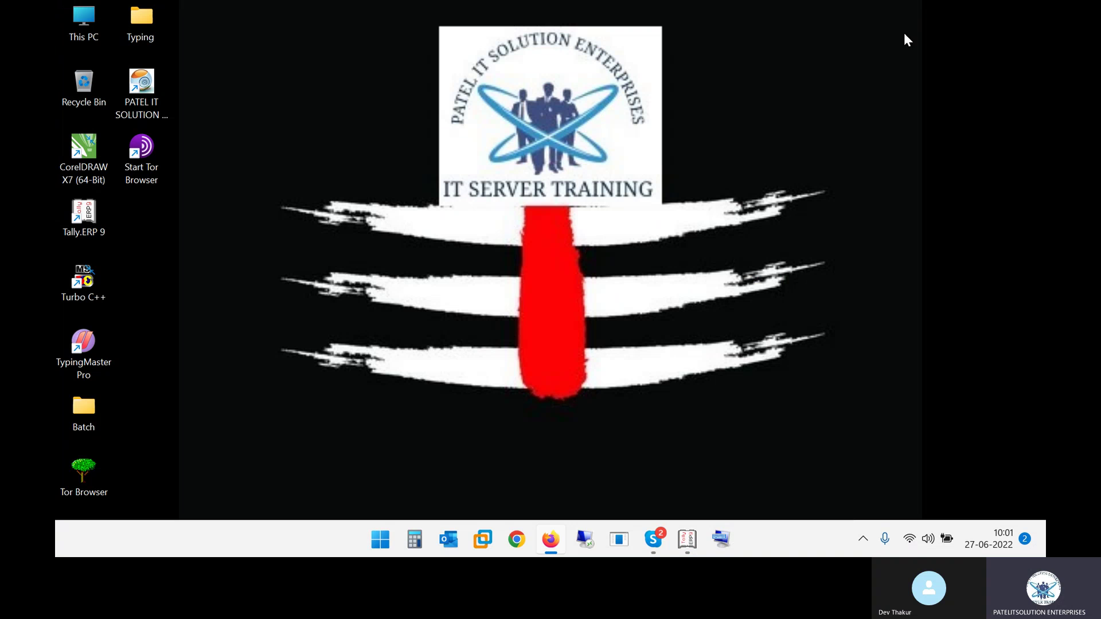
{"action": "left_click", "coordinate": [665, 542]}
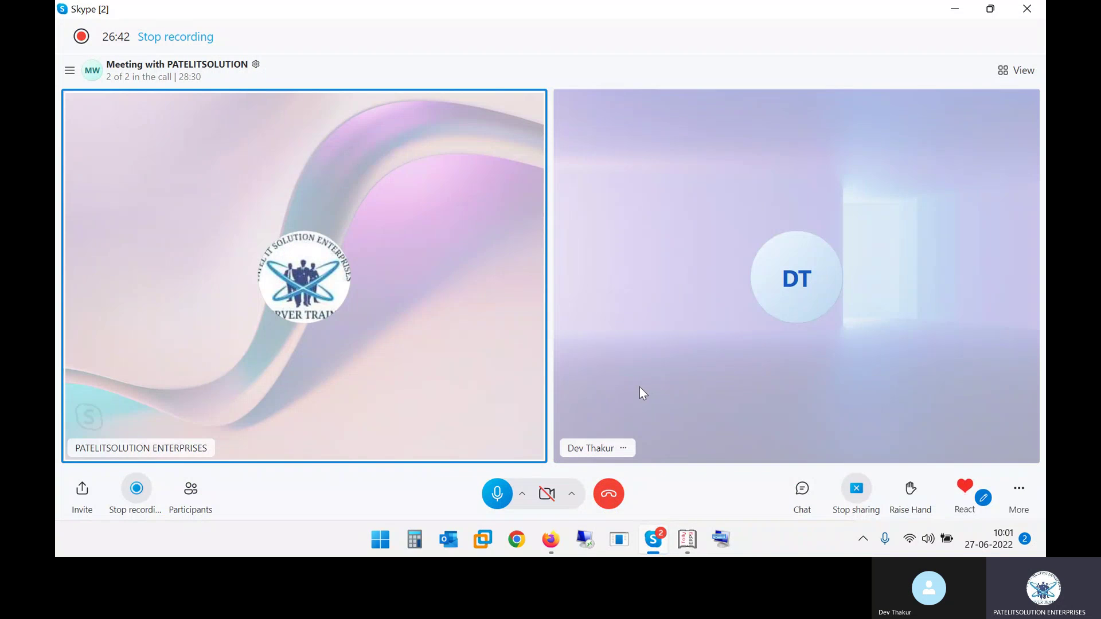